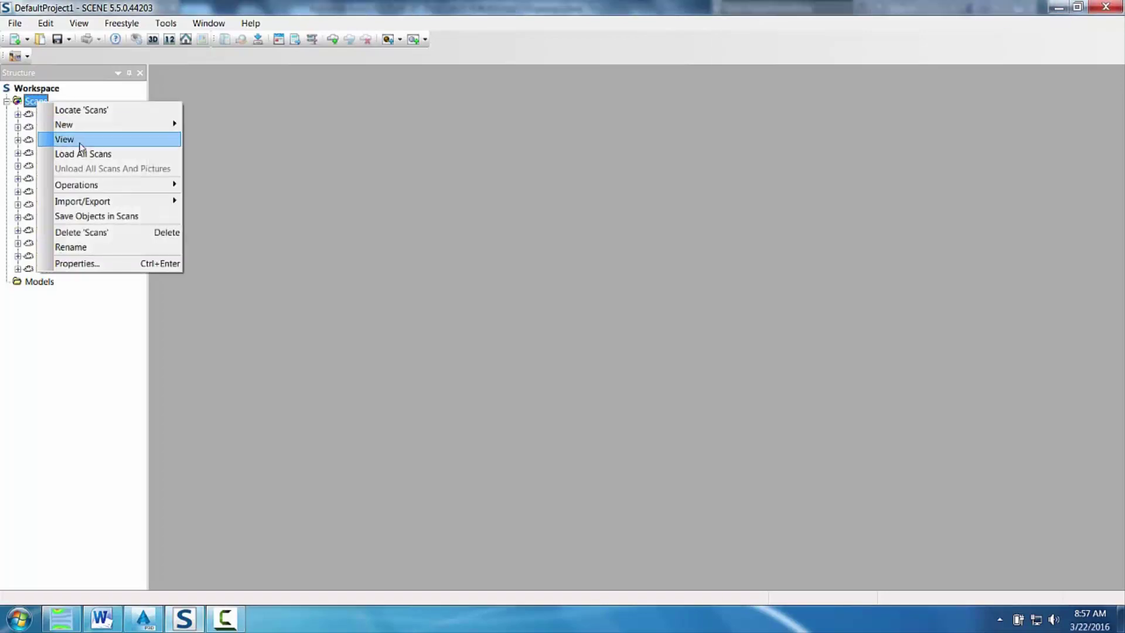
Start exporting the Scans folder as a project and choose the export format.
{"action": "mouse_move", "coordinate": [125, 201]}
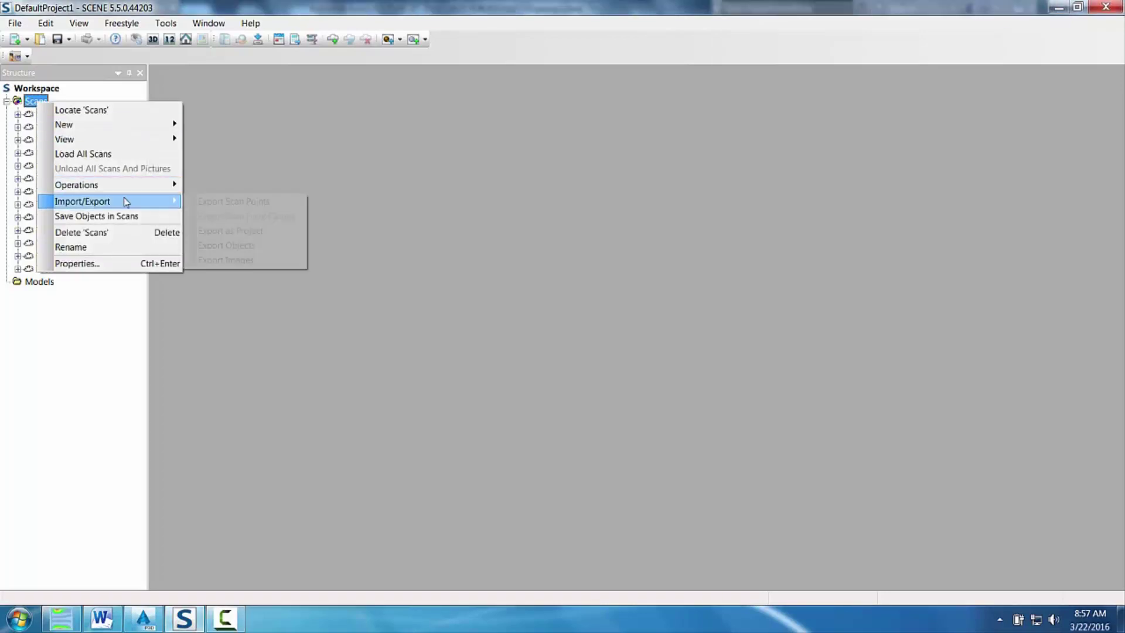
{"action": "left_click", "coordinate": [225, 232]}
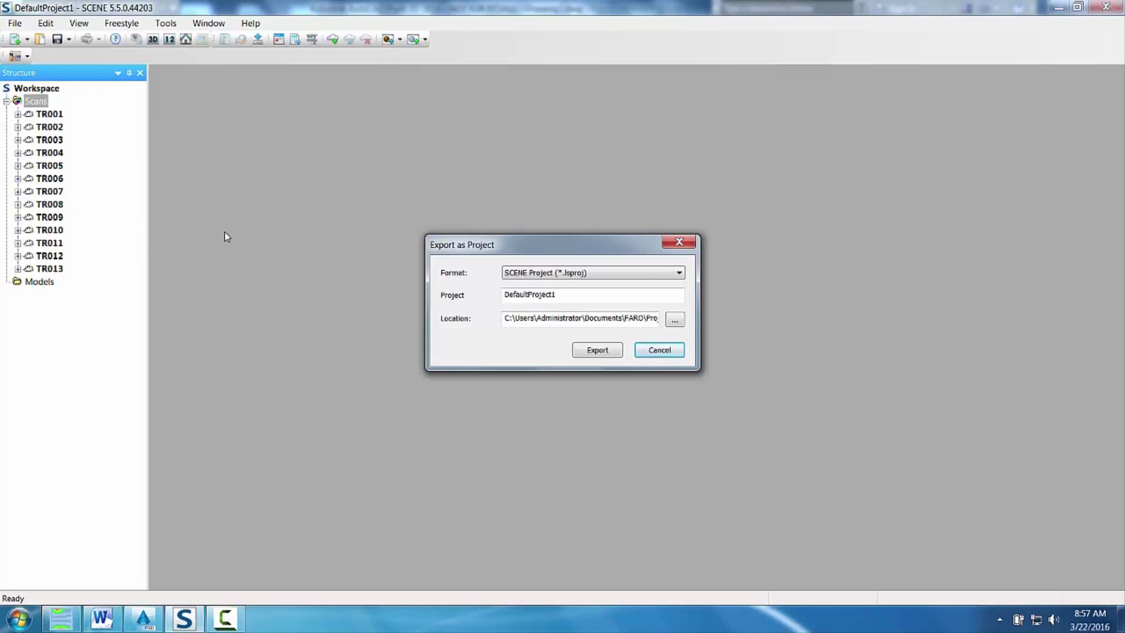
{"action": "left_click", "coordinate": [677, 277]}
{"action": "left_click", "coordinate": [603, 299]}
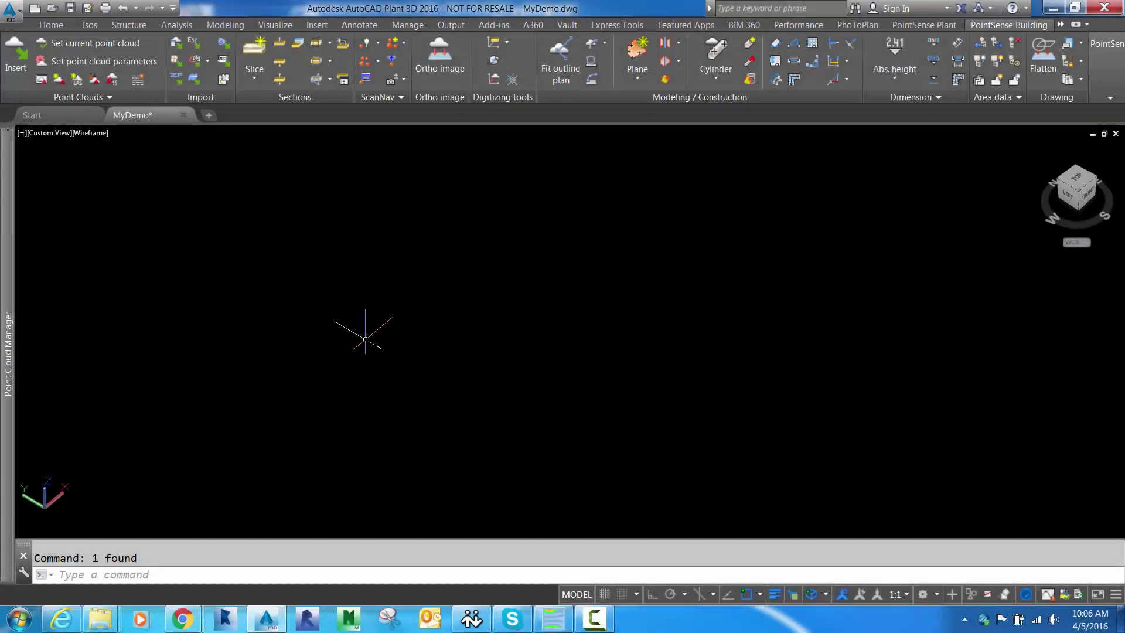
Insert the point cloud House_Cleaned.rcp with the scan in meters and the drawing in international inches.
{"action": "left_click", "coordinate": [23, 72]}
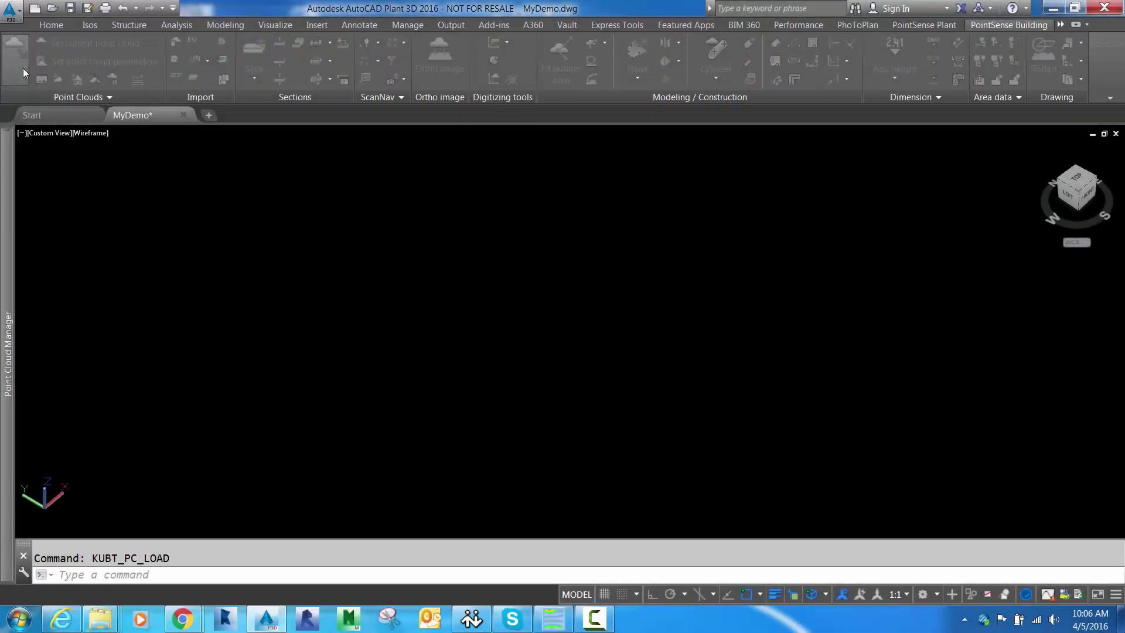
{"action": "left_click", "coordinate": [556, 278]}
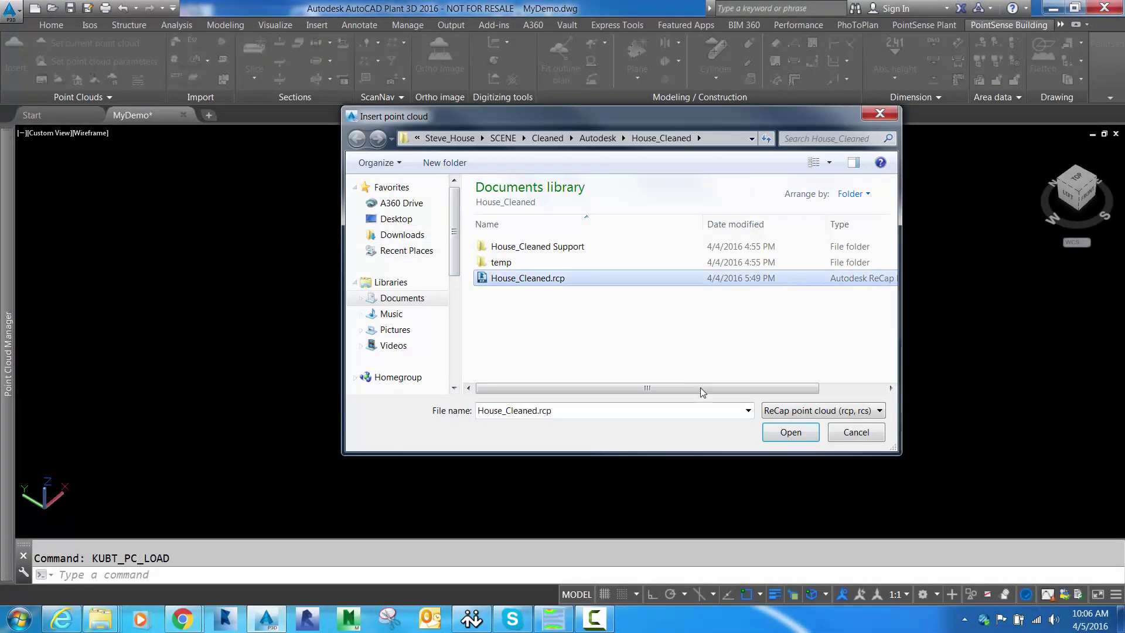
{"action": "left_click", "coordinate": [791, 432]}
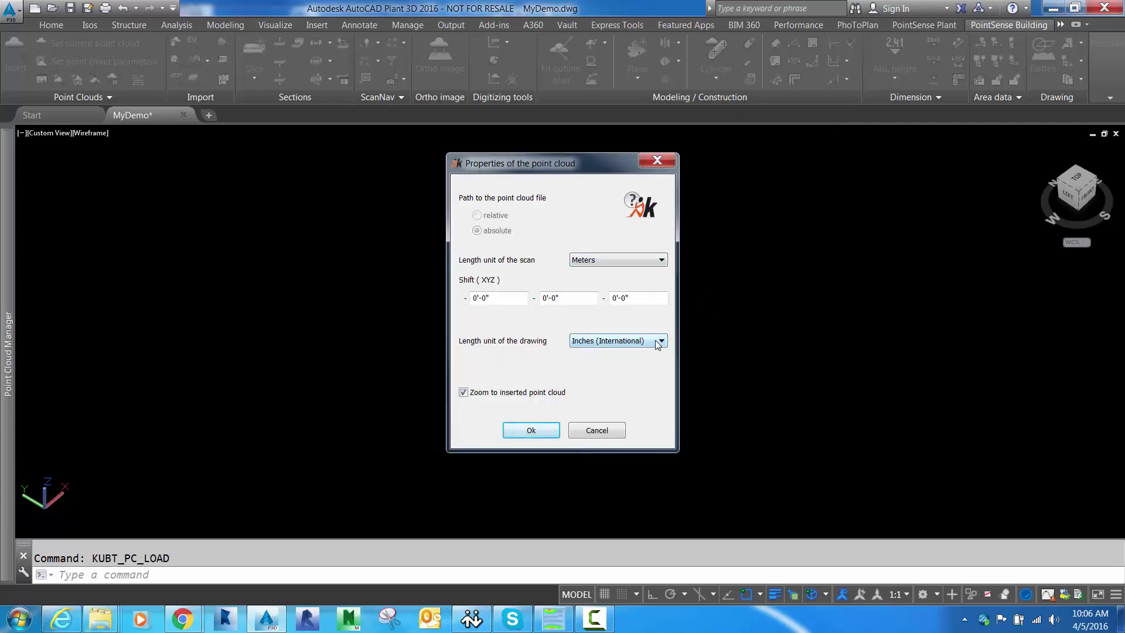
{"action": "left_click", "coordinate": [531, 430]}
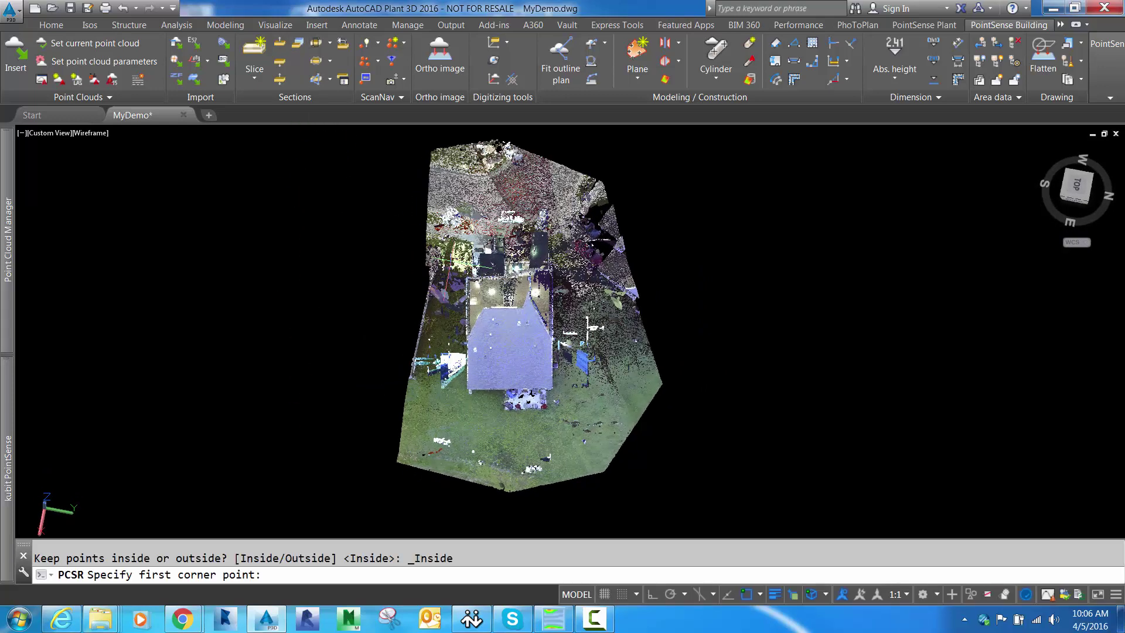
Crop the point cloud with a rectangle around the house, keeping the points inside.
{"action": "left_click", "coordinate": [457, 262]}
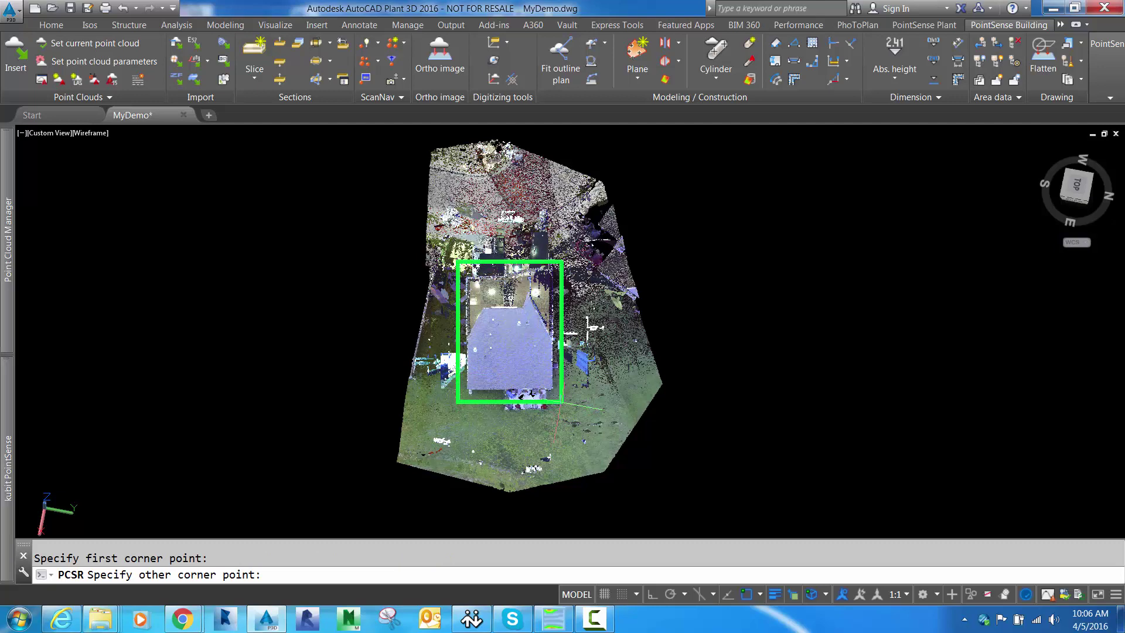
{"action": "left_click", "coordinate": [560, 406]}
{"action": "middle_click_drag", "start_coordinate": [560, 406], "coordinate": [564, 288], "text": "shift"}
{"action": "scroll", "coordinate": [564, 288], "scroll_direction": "up", "scroll_amount": 4}
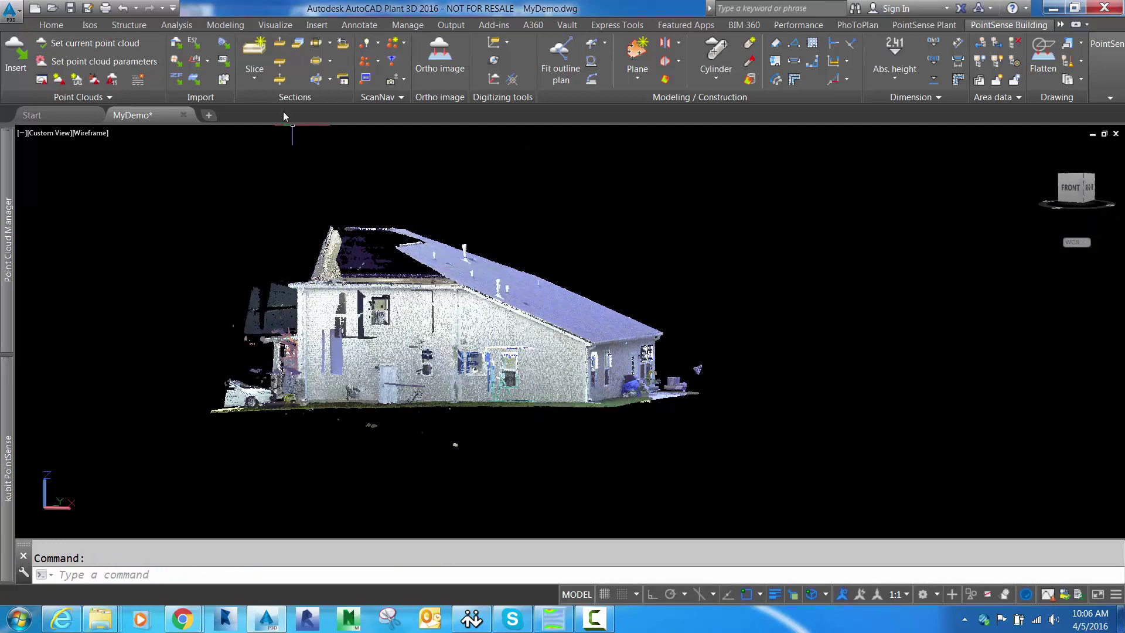
Switch to VirtuSurv and look around the interior room in the TR_Final010 scan.
{"action": "left_click", "coordinate": [254, 53]}
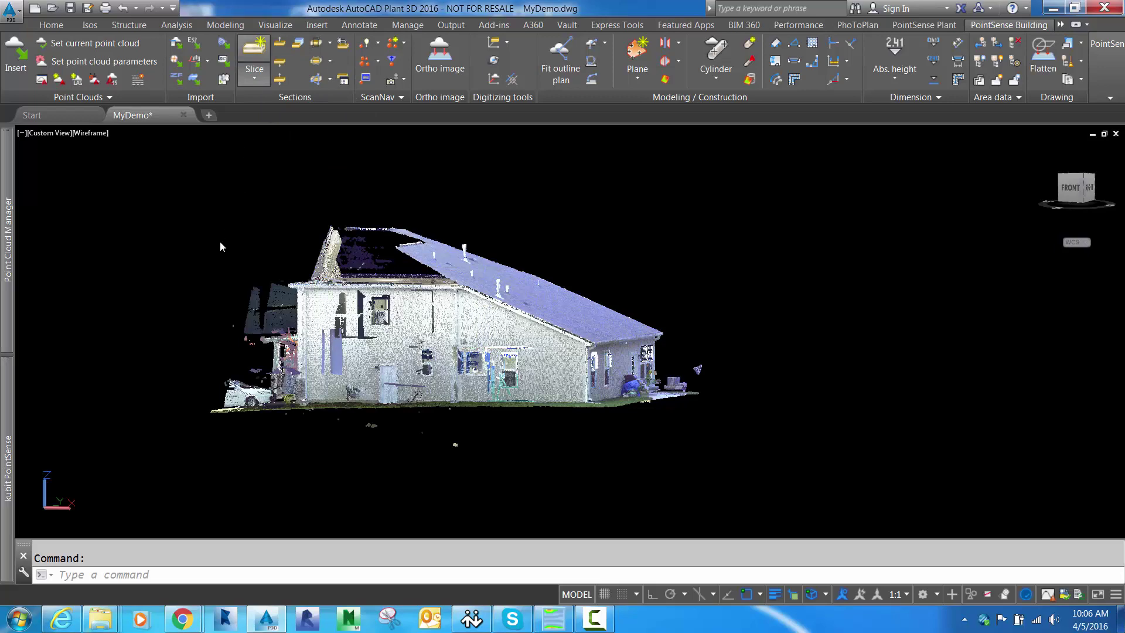
{"action": "left_click", "coordinate": [560, 626]}
{"action": "middle_click_drag", "start_coordinate": [329, 288], "coordinate": [362, 336]}
{"action": "scroll", "coordinate": [357, 329], "scroll_direction": "down", "scroll_amount": 5}
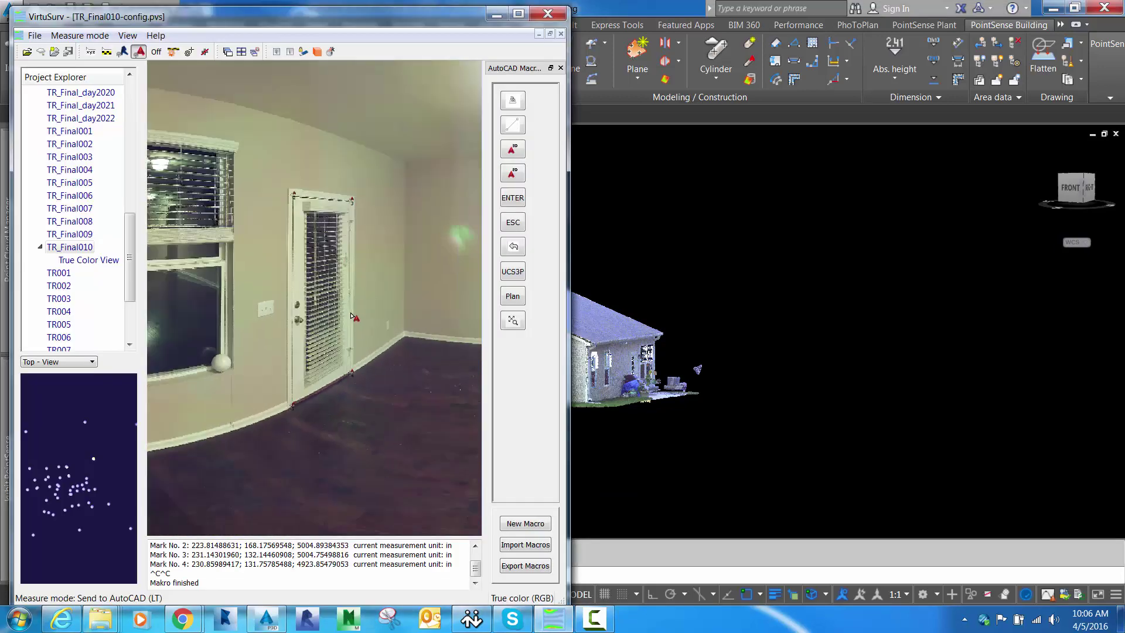
{"action": "middle_click_drag", "start_coordinate": [414, 295], "coordinate": [315, 284]}
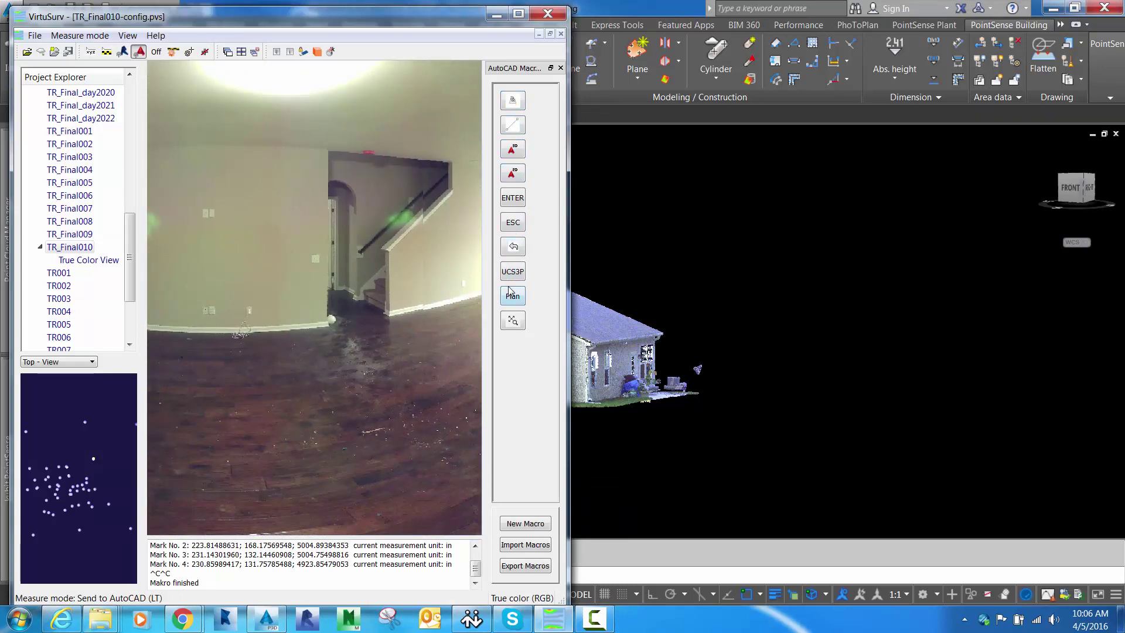
Trace the glazed door's frame through its four corners in the TR_Final010 scan as a 3D polyline, with VirtuSurv placed beside the drawing.
{"action": "left_click", "coordinate": [513, 101]}
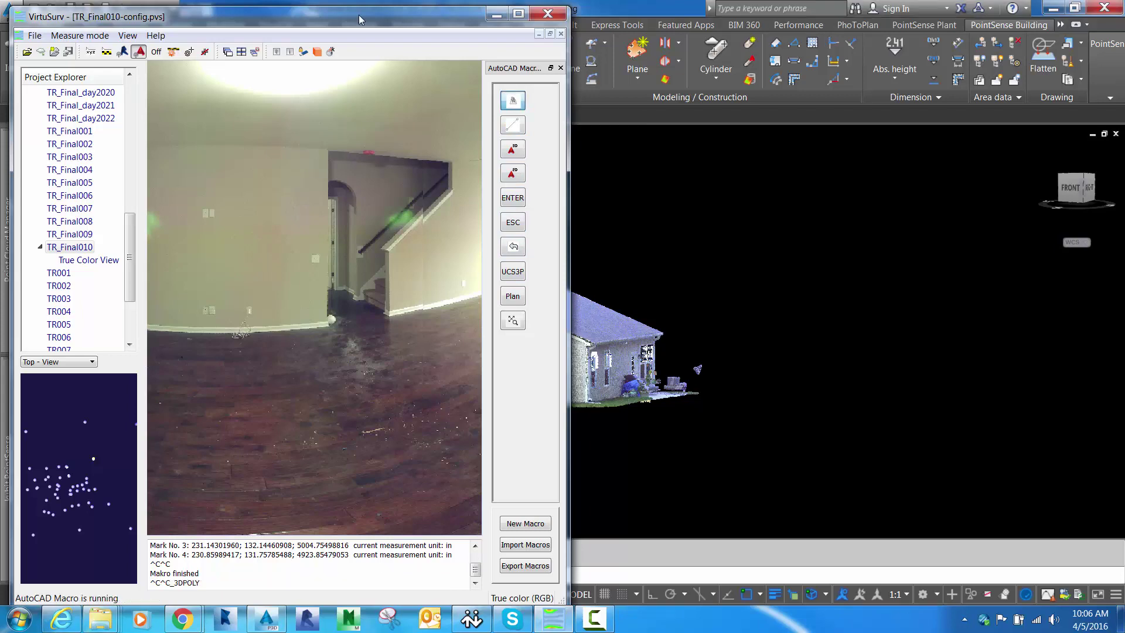
{"action": "left_click_drag", "start_coordinate": [360, 19], "coordinate": [908, 16]}
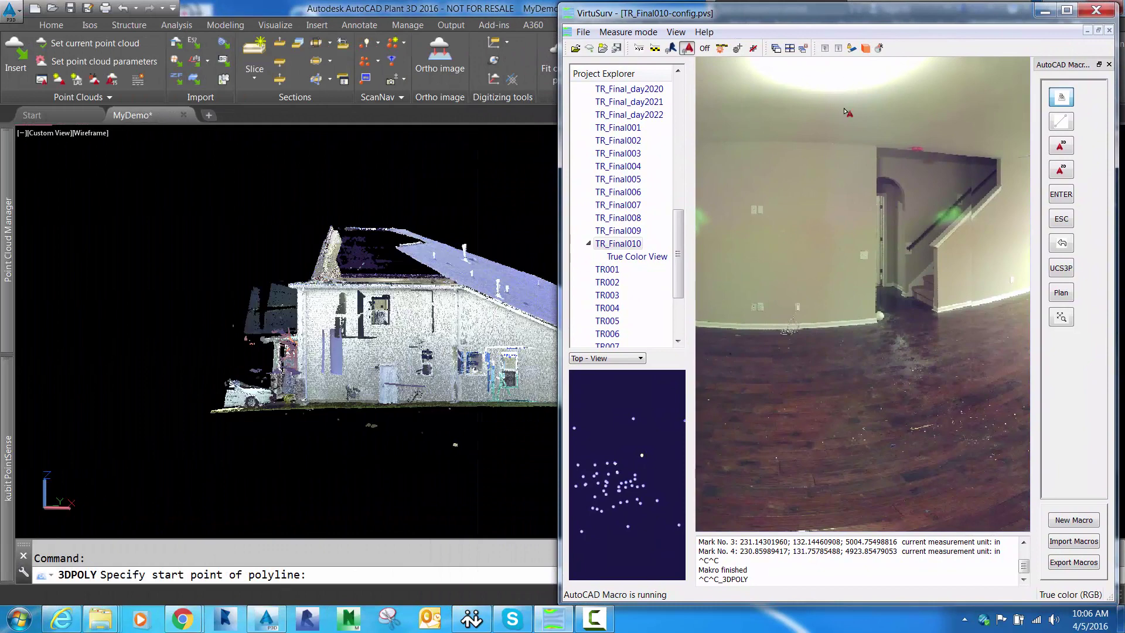
{"action": "middle_click_drag", "start_coordinate": [814, 300], "coordinate": [1017, 358]}
{"action": "scroll", "coordinate": [781, 345], "scroll_direction": "down", "scroll_amount": 5}
{"action": "scroll", "coordinate": [741, 373], "scroll_direction": "up", "scroll_amount": 4}
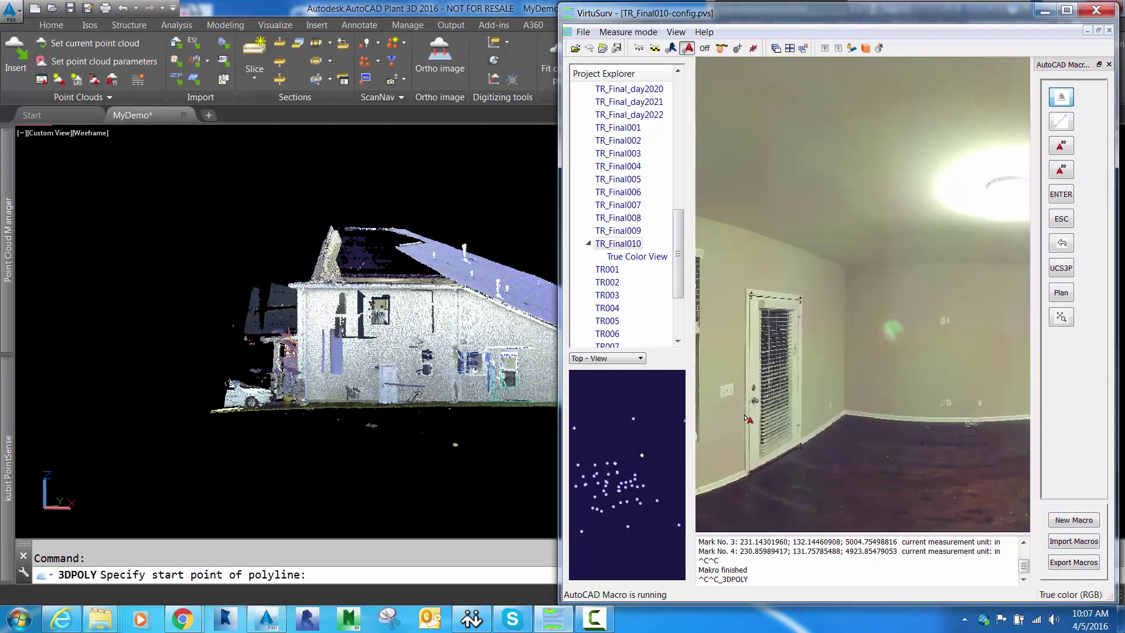
{"action": "scroll", "coordinate": [748, 418], "scroll_direction": "up", "scroll_amount": 5}
{"action": "left_click", "coordinate": [731, 480]}
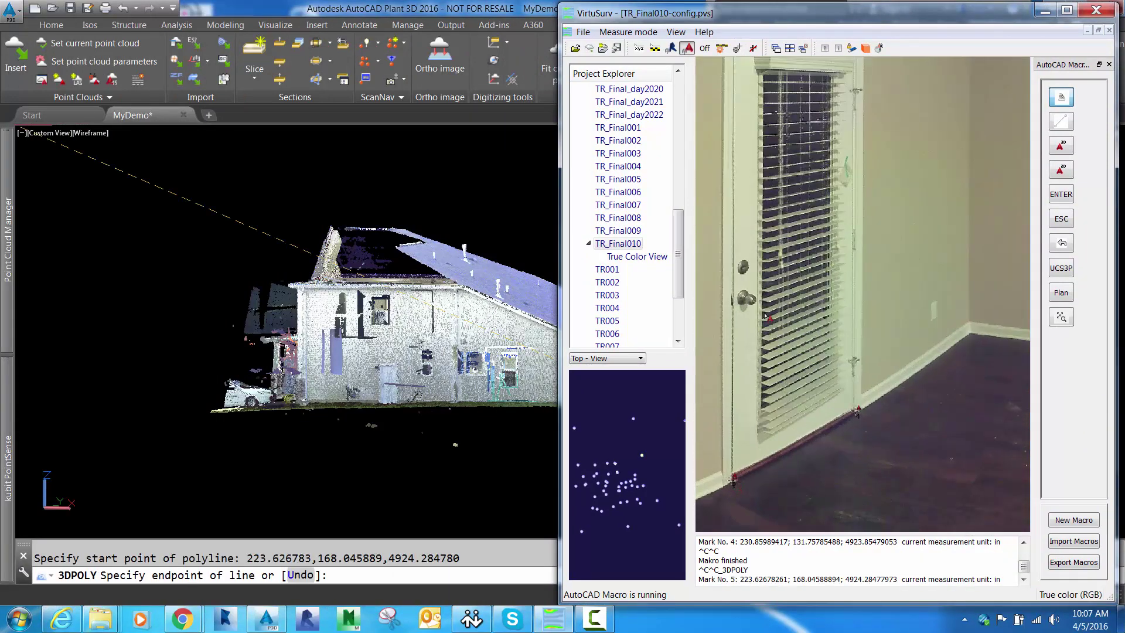
{"action": "middle_click_drag", "start_coordinate": [771, 260], "coordinate": [767, 367]}
{"action": "left_click", "coordinate": [730, 143]}
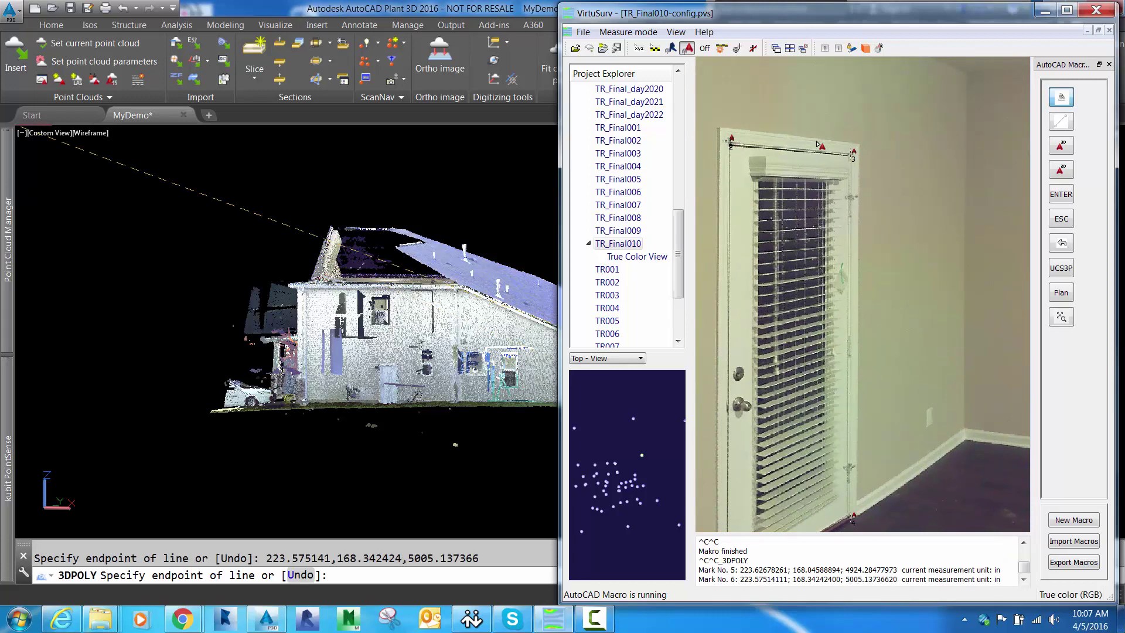
{"action": "left_click", "coordinate": [854, 152]}
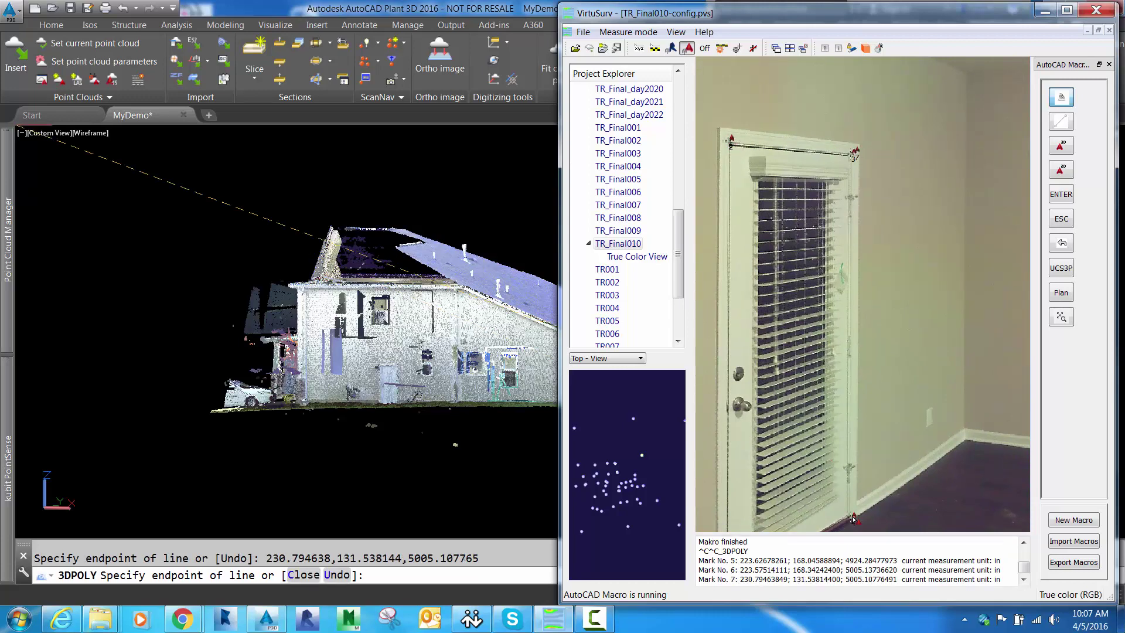
{"action": "left_click", "coordinate": [853, 518]}
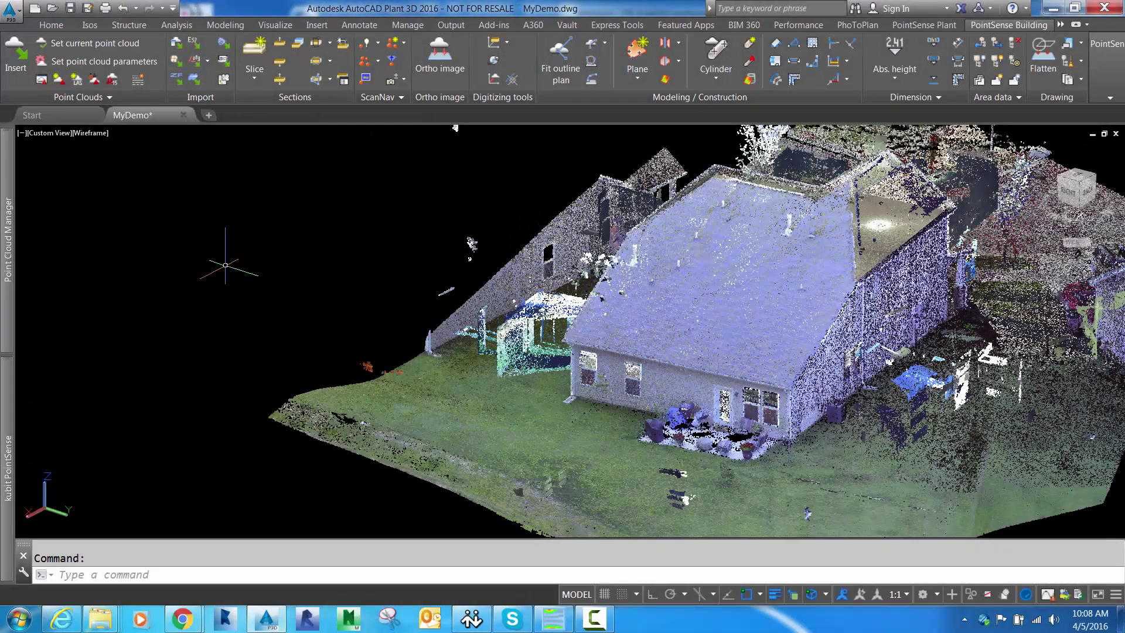
Cut a 3-inch-thick slice parallel to the XY plane through the house's rear wall and inspect it from above.
{"action": "left_click", "coordinate": [254, 61]}
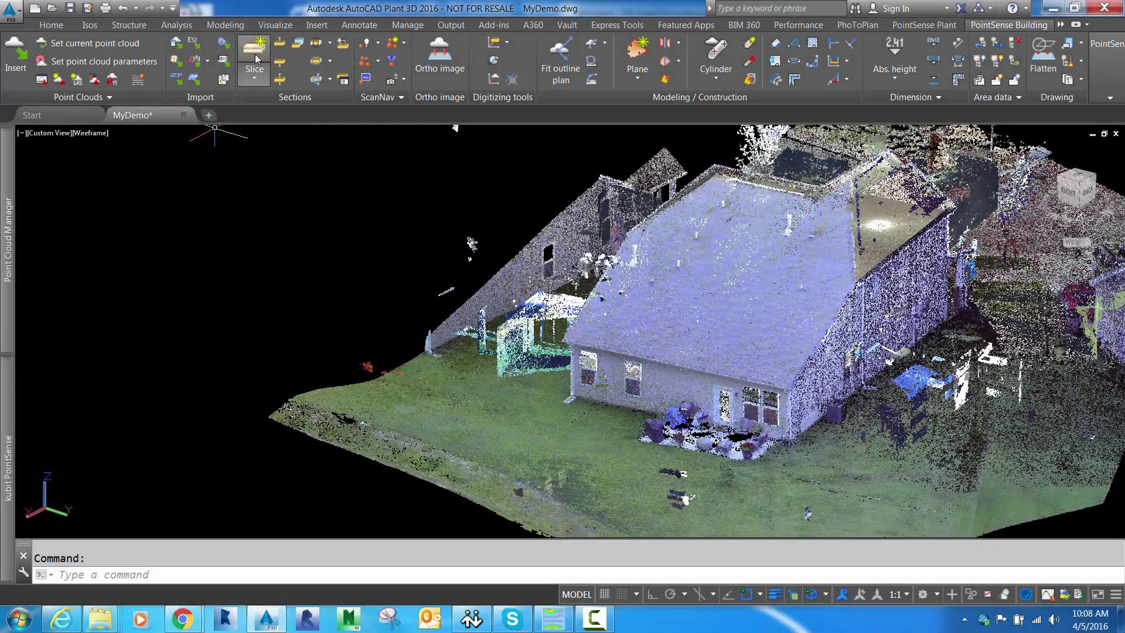
{"action": "left_click", "coordinate": [275, 575]}
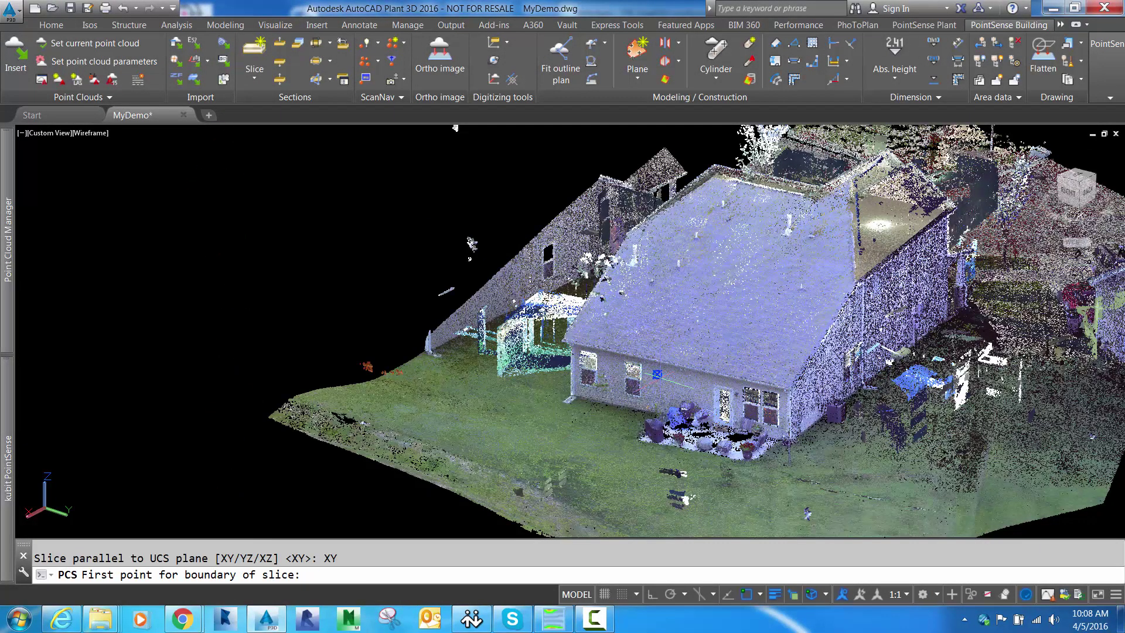
{"action": "left_click", "coordinate": [661, 378]}
{"action": "key", "text": "Return"}
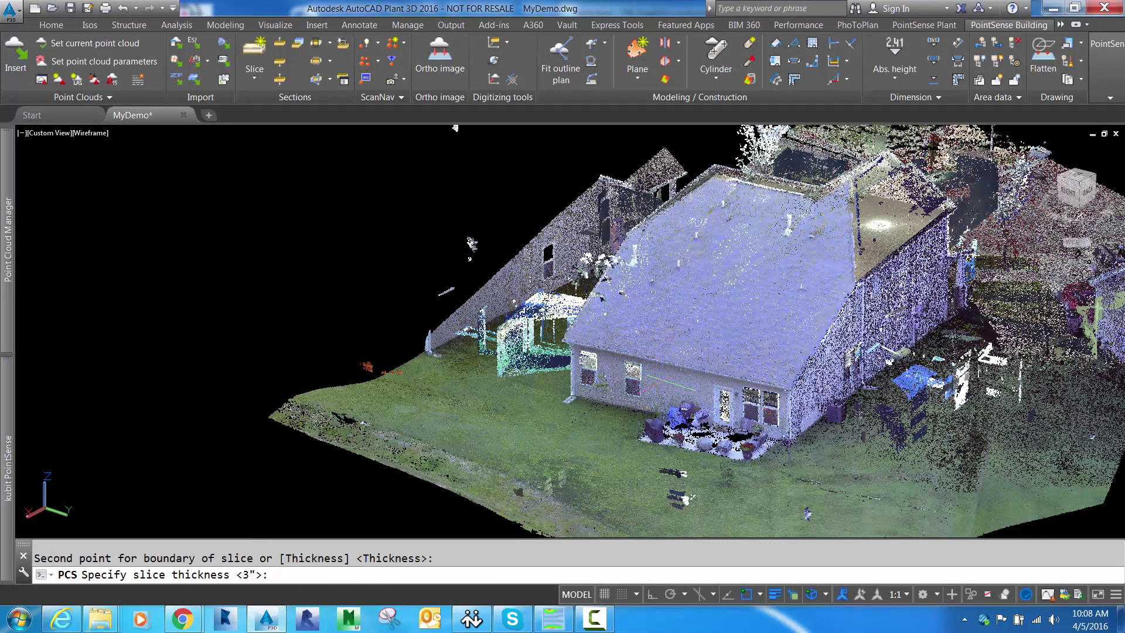
{"action": "type", "text": "3"}
{"action": "key", "text": "Return"}
{"action": "middle_click_drag", "start_coordinate": [663, 379], "coordinate": [669, 409], "text": "shift"}
{"action": "middle_click_drag", "start_coordinate": [864, 376], "coordinate": [449, 337]}
{"action": "scroll", "coordinate": [352, 328], "scroll_direction": "up", "scroll_amount": 5}
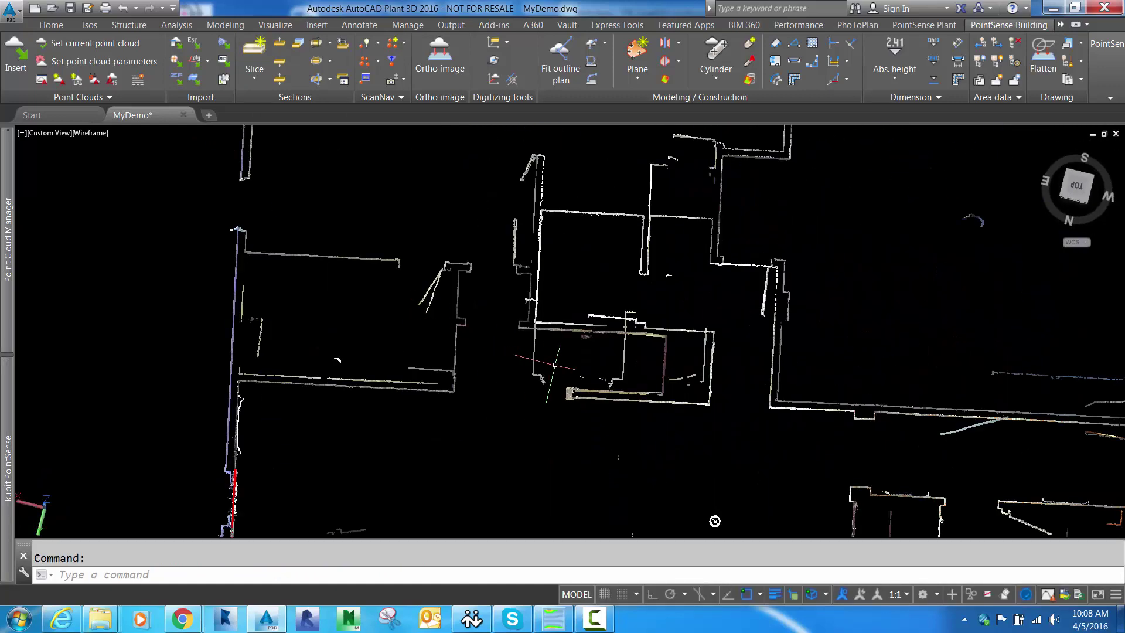
Move the slice upward in steps until it cuts the walls above the door and window openings, with one step back down.
{"action": "scroll", "coordinate": [600, 508], "scroll_direction": "down", "scroll_amount": 2}
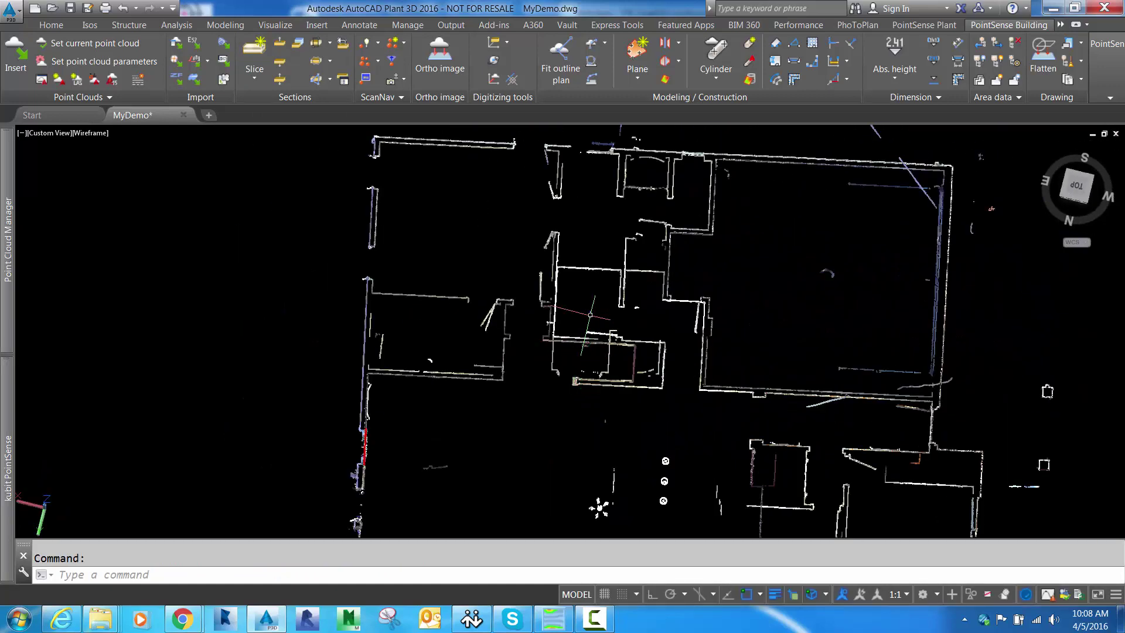
{"action": "left_click", "coordinate": [283, 44]}
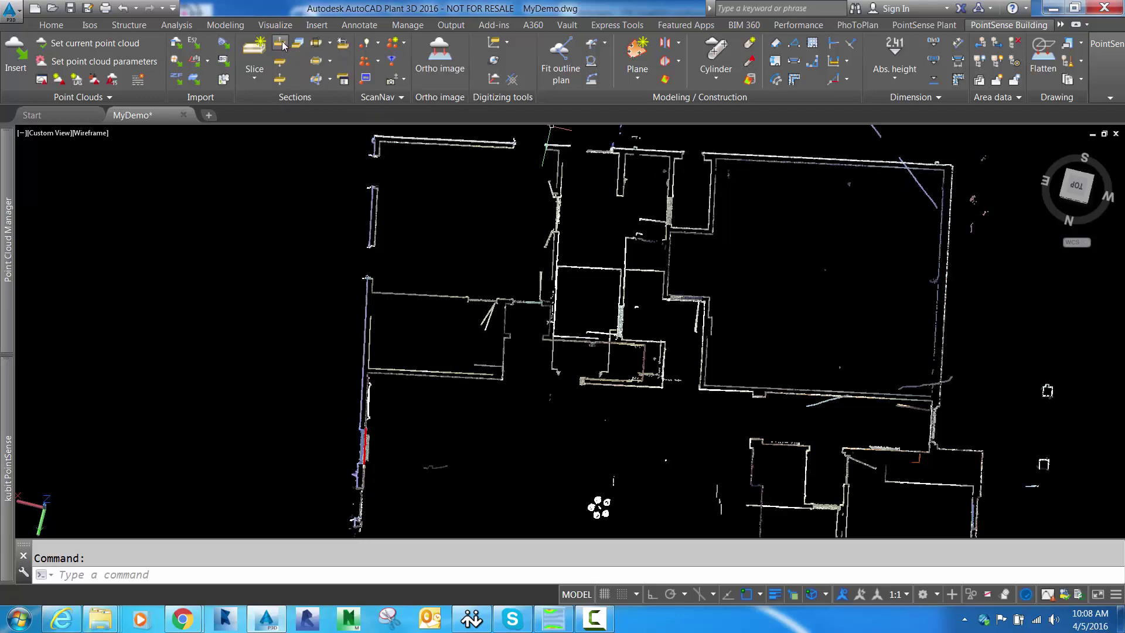
{"action": "left_click", "coordinate": [283, 43]}
{"action": "left_click", "coordinate": [282, 43]}
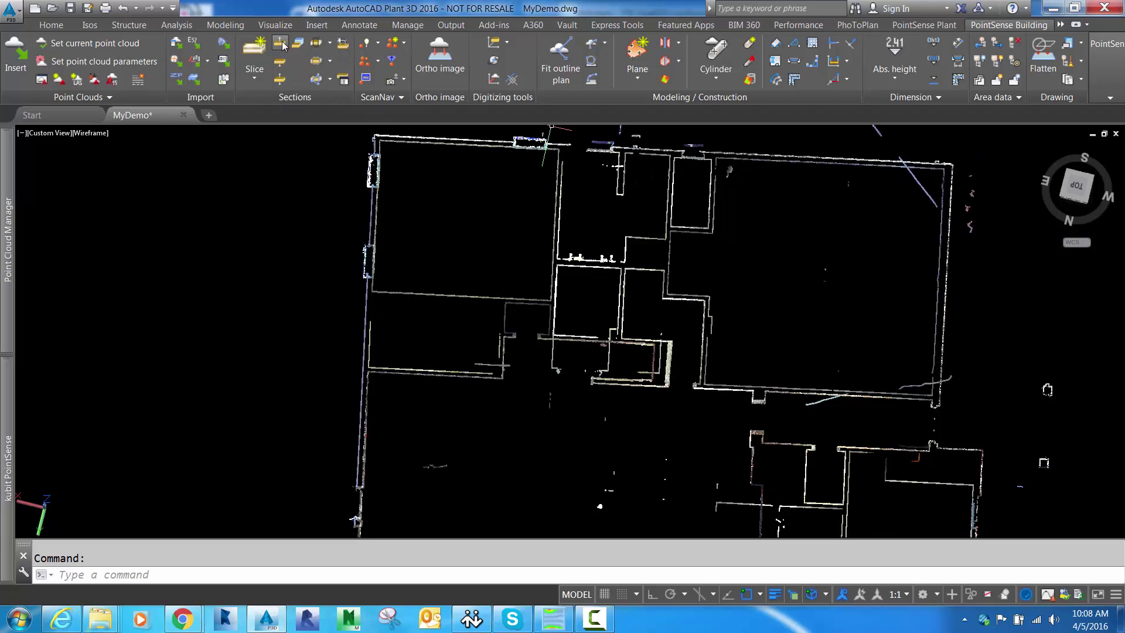
{"action": "left_click", "coordinate": [282, 43]}
{"action": "left_click", "coordinate": [282, 44]}
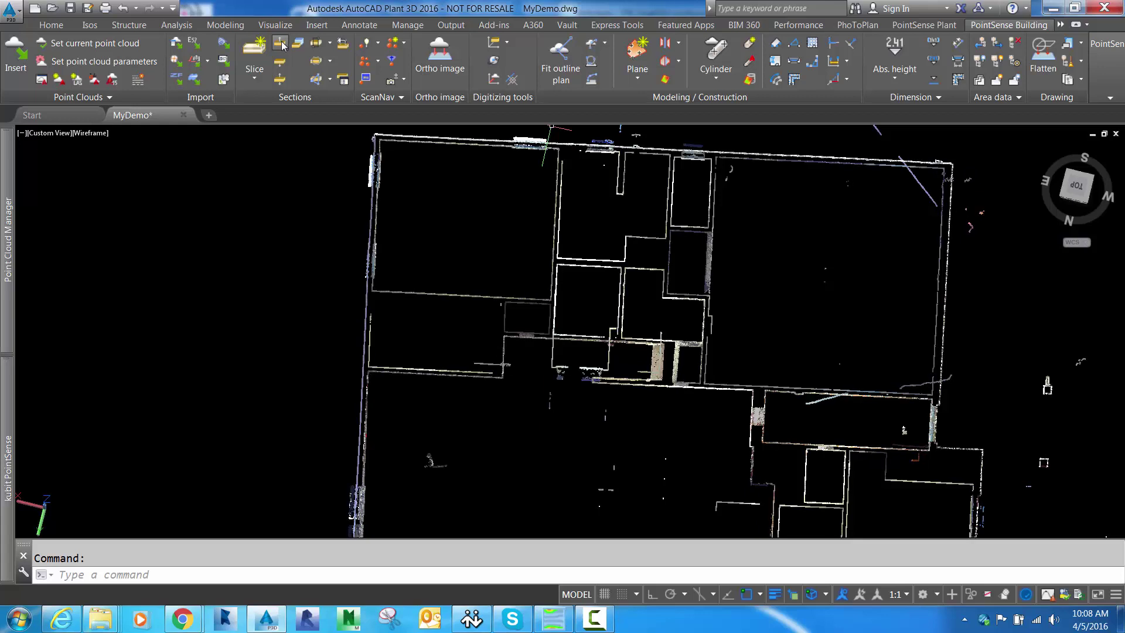
{"action": "left_click", "coordinate": [282, 43]}
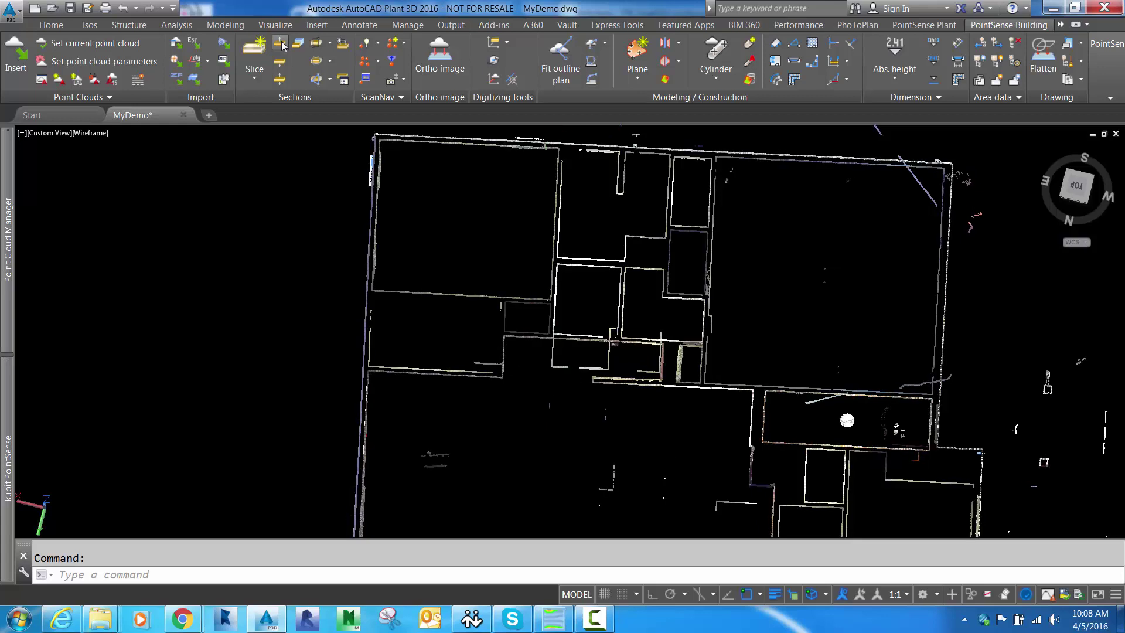
{"action": "left_click", "coordinate": [283, 43]}
{"action": "left_click", "coordinate": [282, 47]}
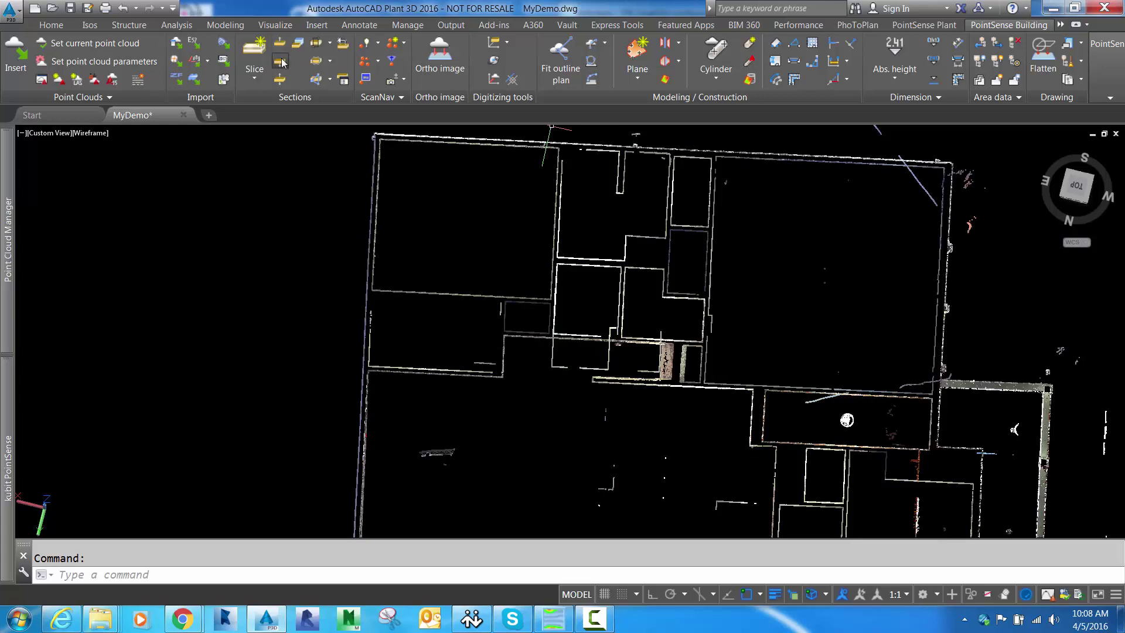
Rename the Current section in the Section Manager as Floorplan.
{"action": "middle_click_drag", "start_coordinate": [769, 241], "coordinate": [579, 285]}
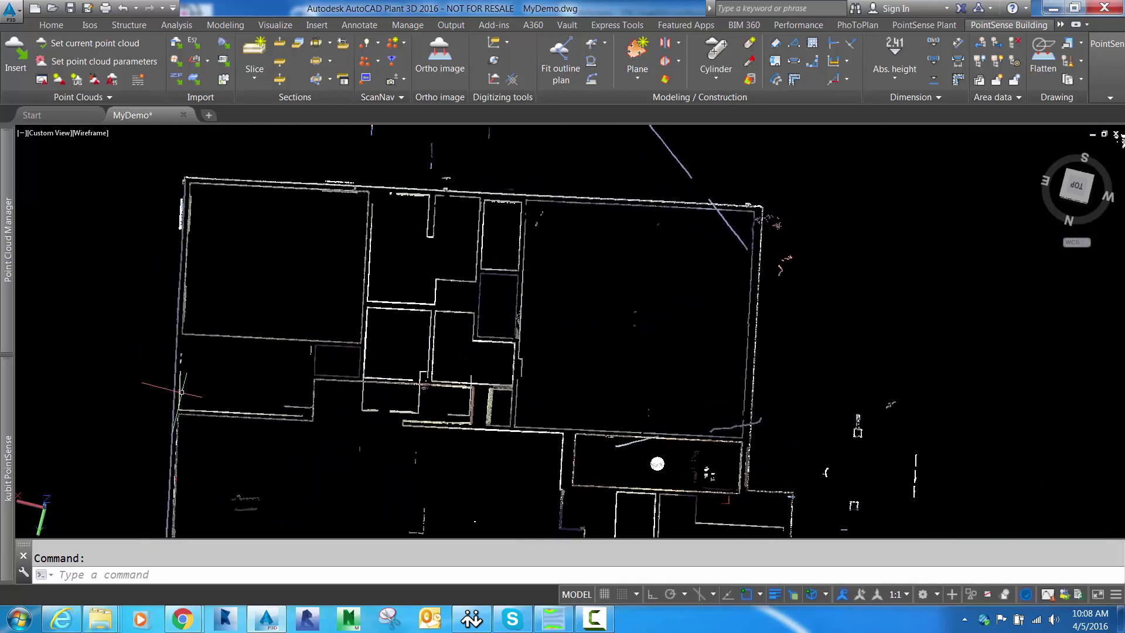
{"action": "mouse_move", "coordinate": [9, 404]}
{"action": "right_click", "coordinate": [57, 179]}
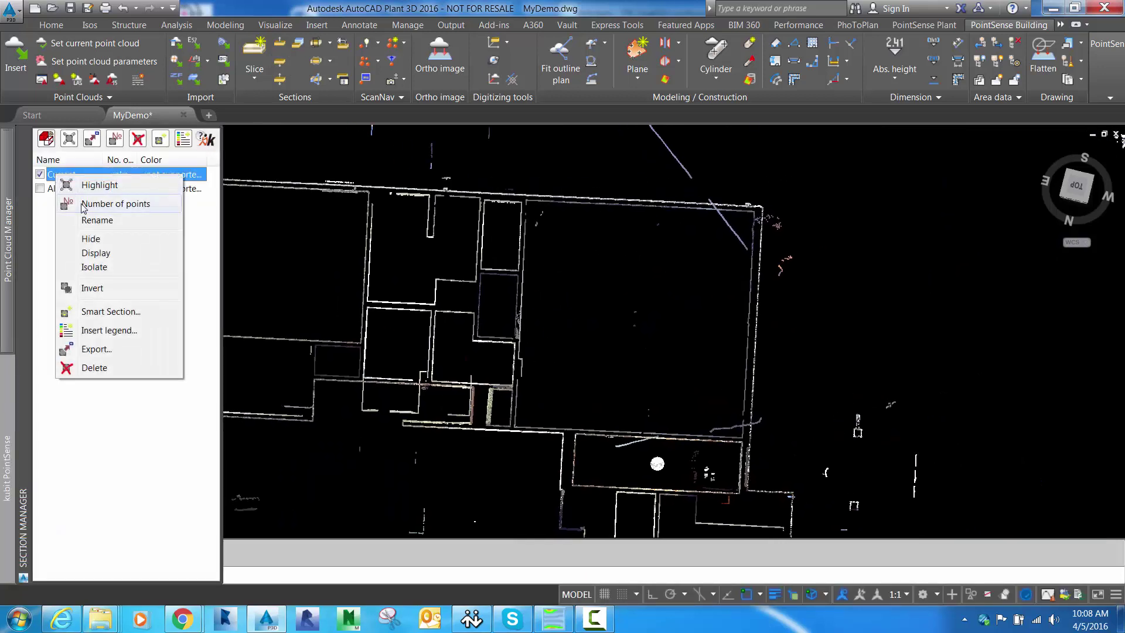
{"action": "left_click", "coordinate": [94, 221]}
{"action": "type", "text": "Floorplan"}
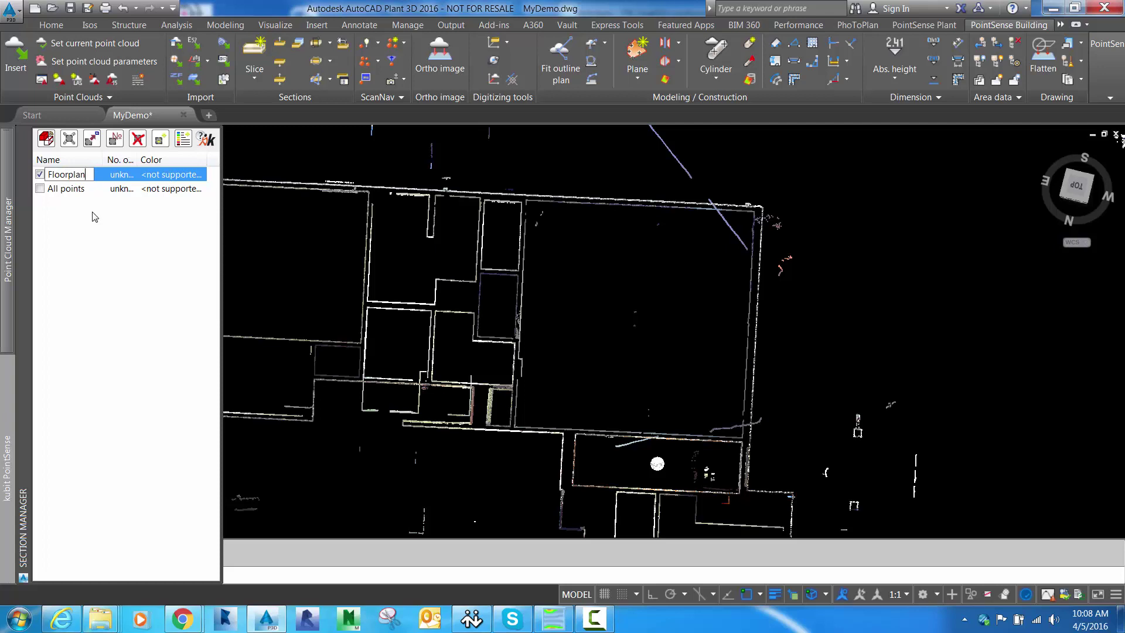
{"action": "key", "text": "Return"}
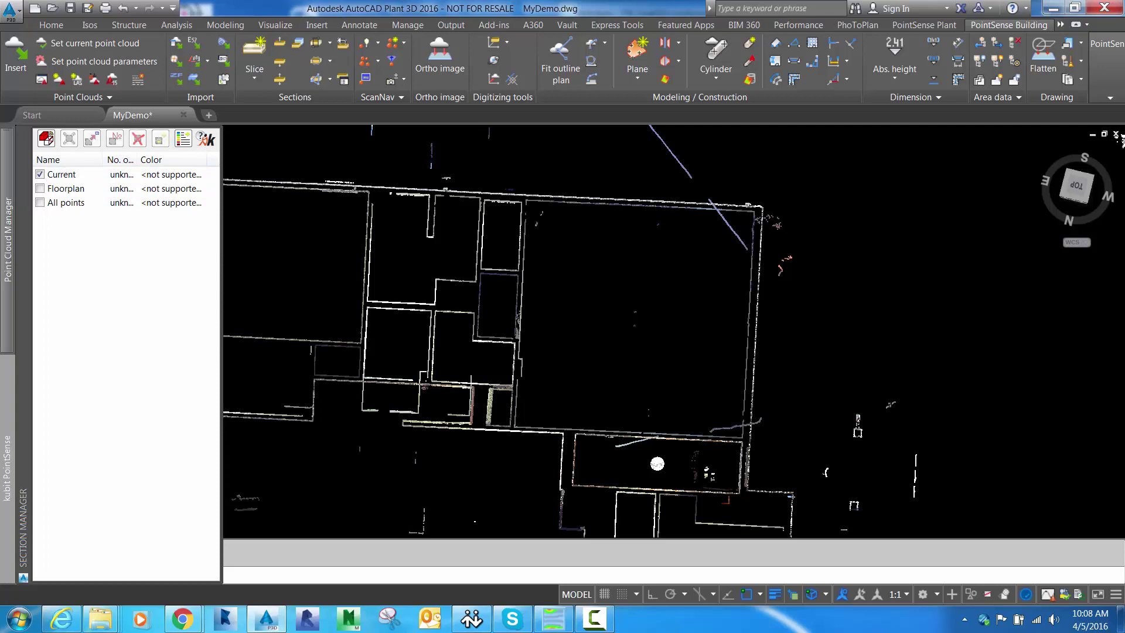
Start Fit outline plan in top view and fit the east wall and adjoining south wall segment of the room with the narrow wall stub.
{"action": "left_click", "coordinate": [561, 69]}
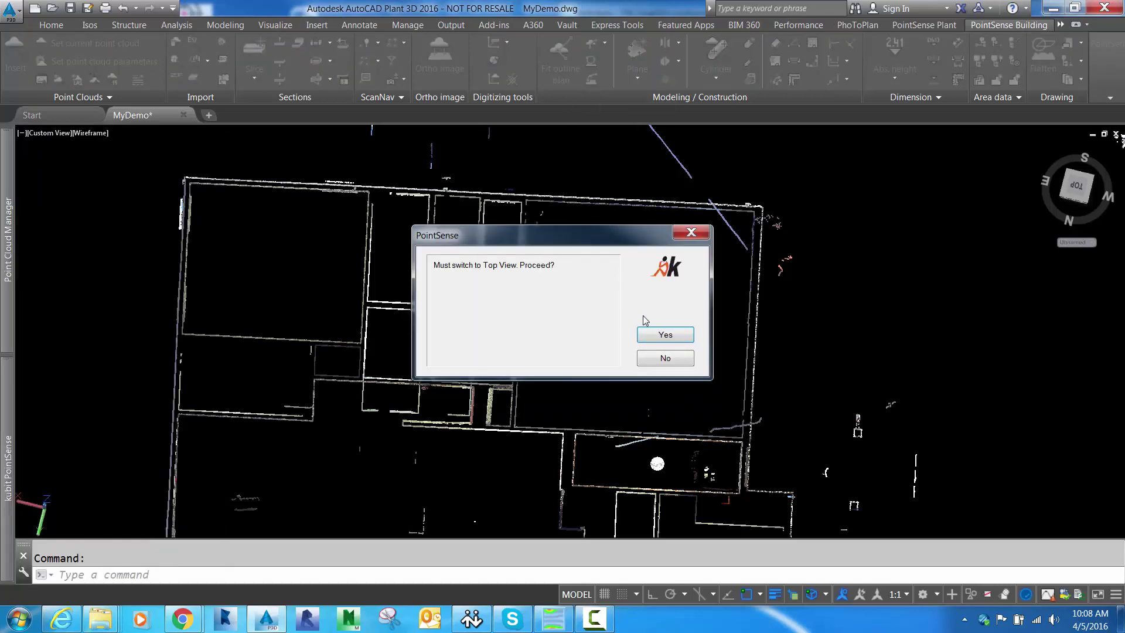
{"action": "left_click", "coordinate": [655, 338]}
{"action": "scroll", "coordinate": [557, 348], "scroll_direction": "up", "scroll_amount": 6}
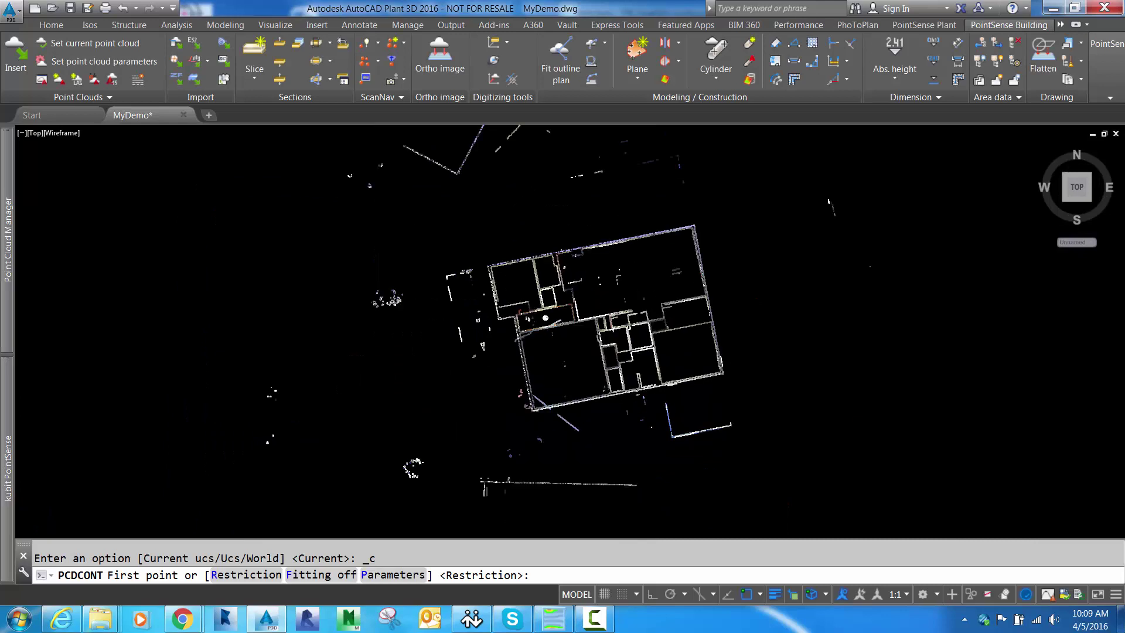
{"action": "scroll", "coordinate": [900, 399], "scroll_direction": "up", "scroll_amount": 3}
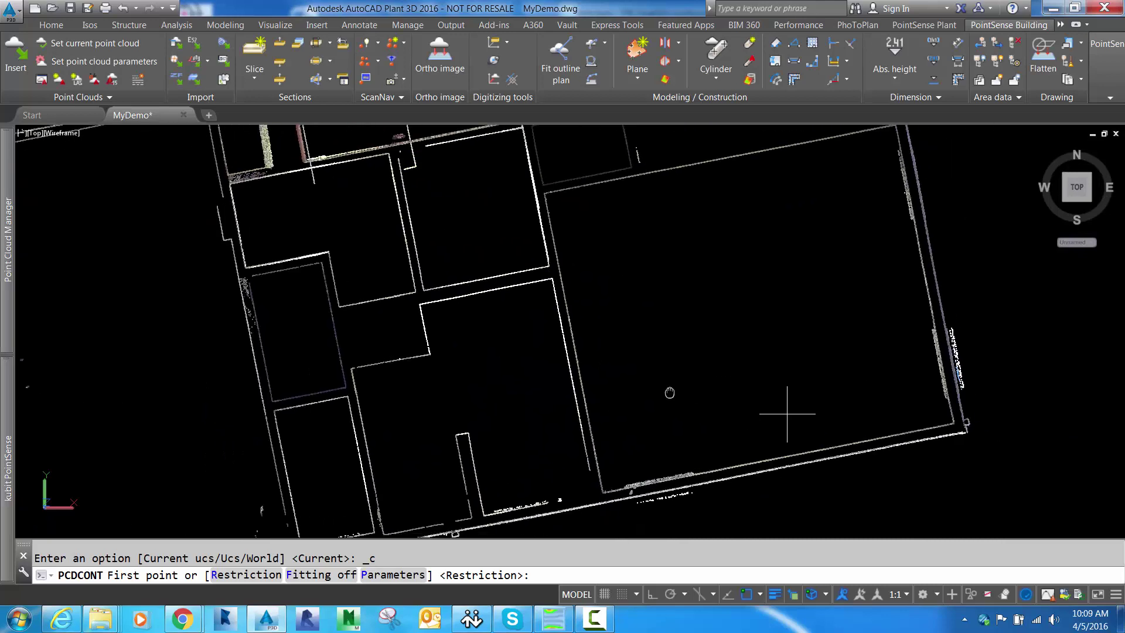
{"action": "middle_click_drag", "start_coordinate": [787, 412], "coordinate": [598, 411]}
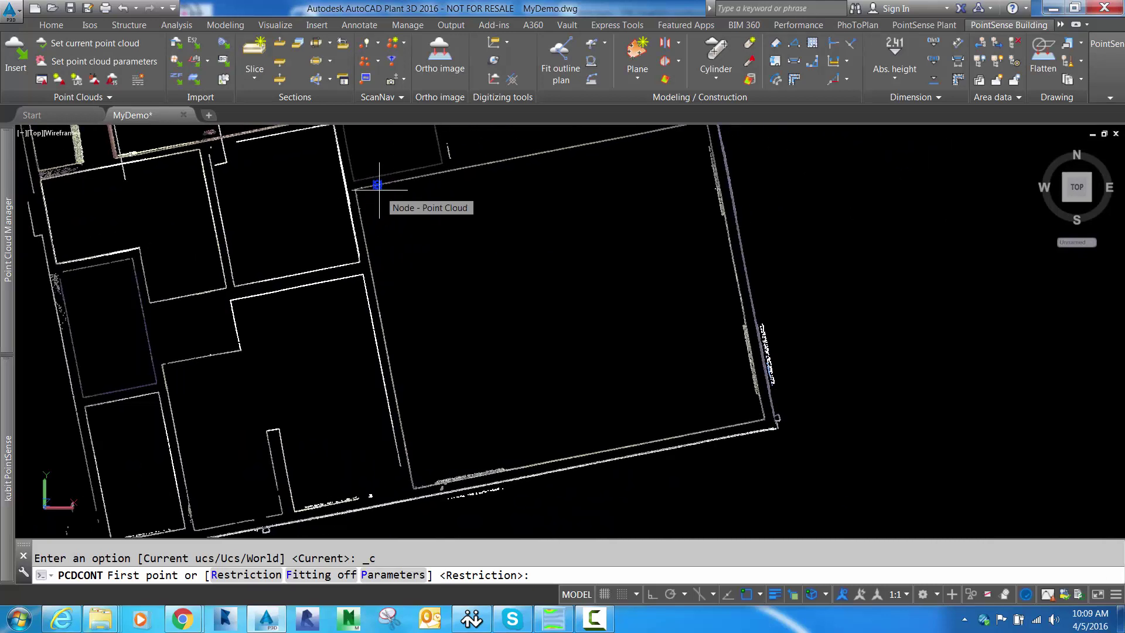
{"action": "middle_click_drag", "start_coordinate": [560, 324], "coordinate": [1059, 199]}
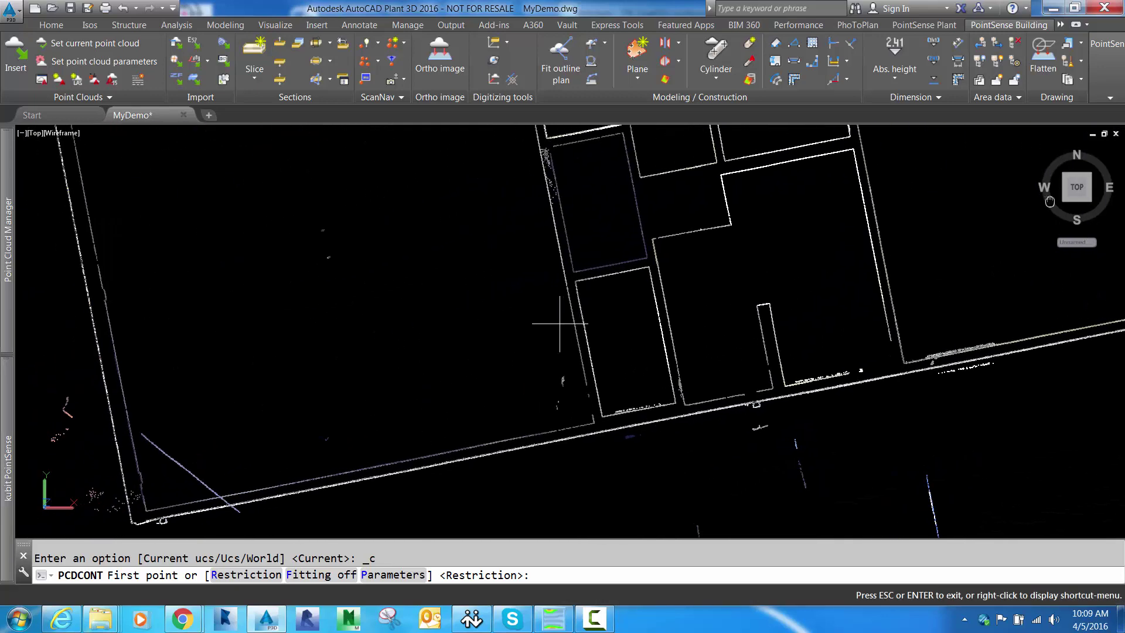
{"action": "left_click", "coordinate": [858, 172]}
{"action": "left_click", "coordinate": [889, 330]}
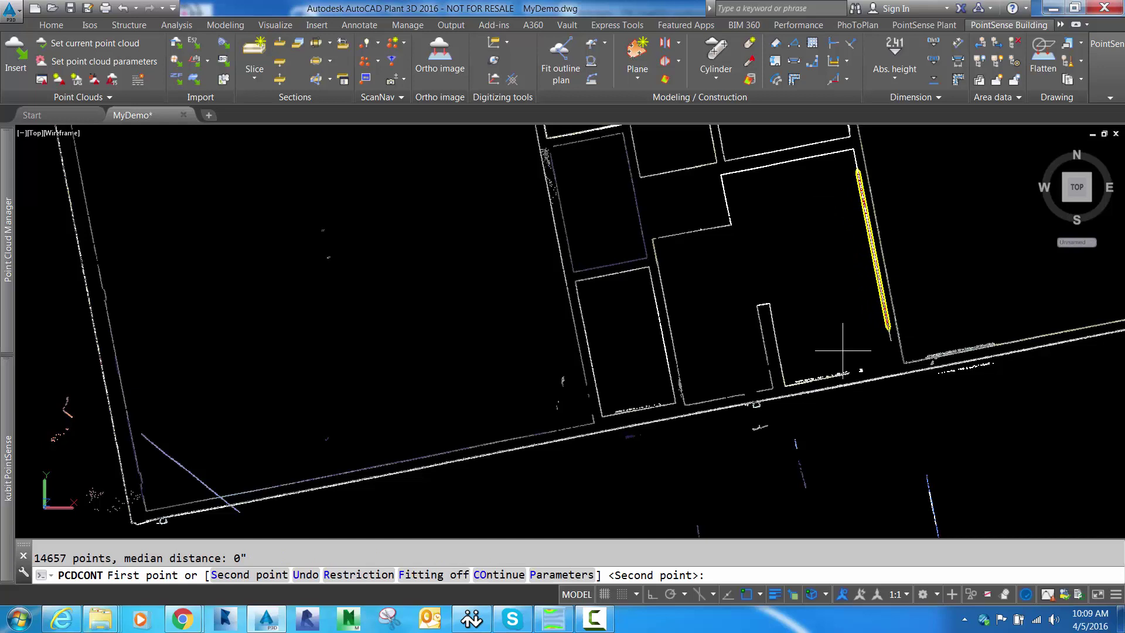
{"action": "left_click", "coordinate": [837, 375]}
{"action": "left_click", "coordinate": [794, 382]}
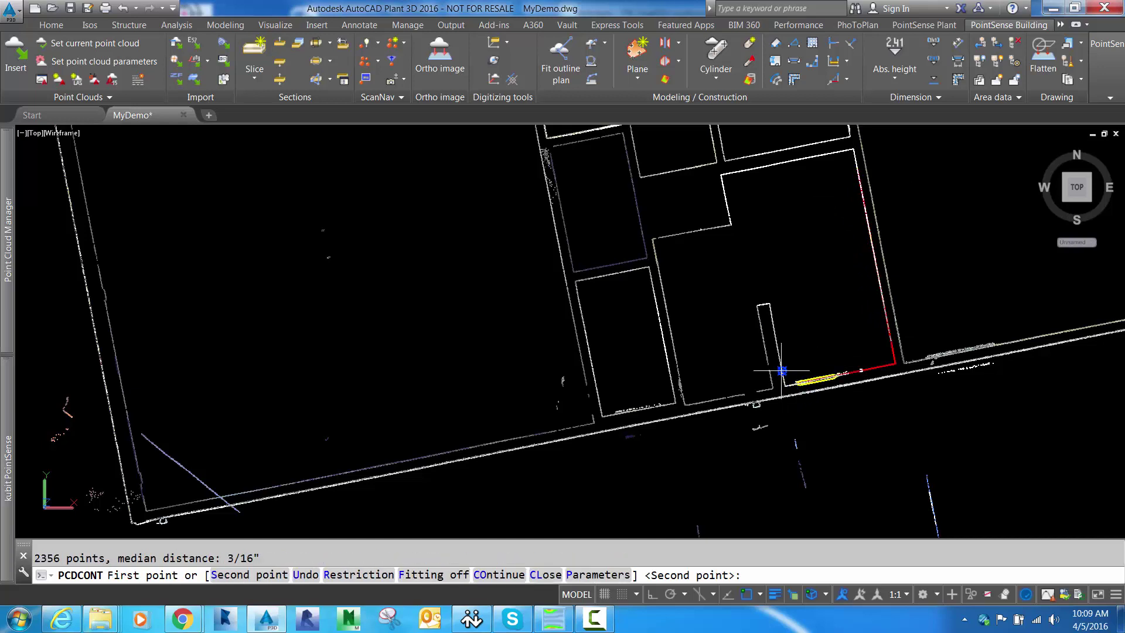
Continue the fitted outline around the narrow wall stub along its east side, short north end and west side.
{"action": "left_click", "coordinate": [781, 371]}
{"action": "left_click", "coordinate": [762, 307]}
{"action": "scroll", "coordinate": [761, 306], "scroll_direction": "up", "scroll_amount": 2}
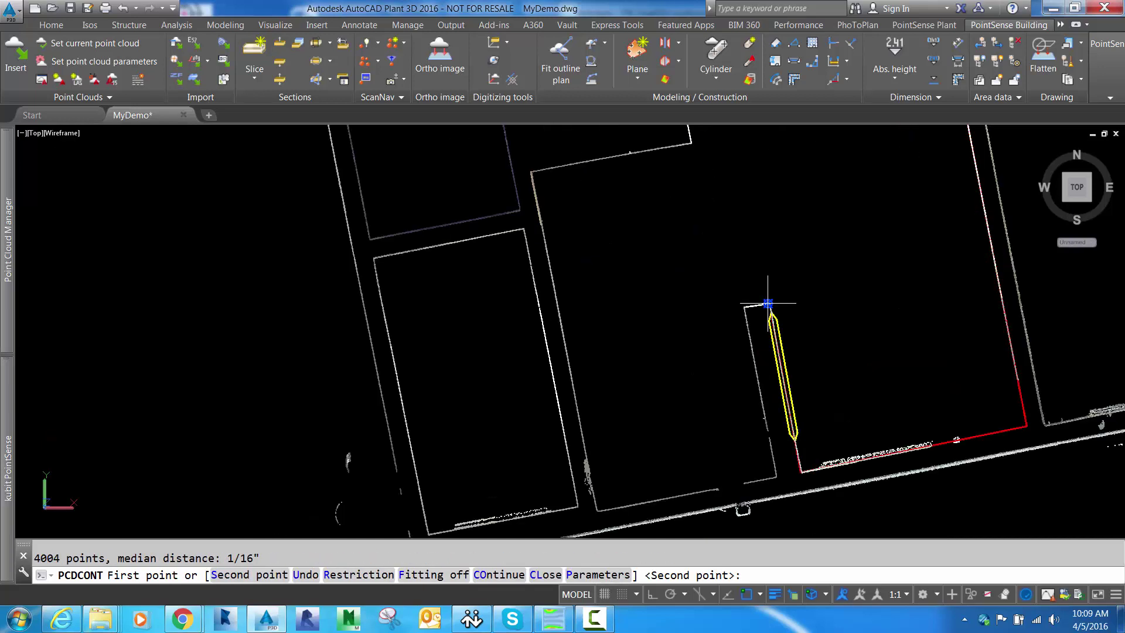
{"action": "left_click", "coordinate": [759, 305]}
{"action": "left_click", "coordinate": [749, 307]}
{"action": "left_click", "coordinate": [749, 326]}
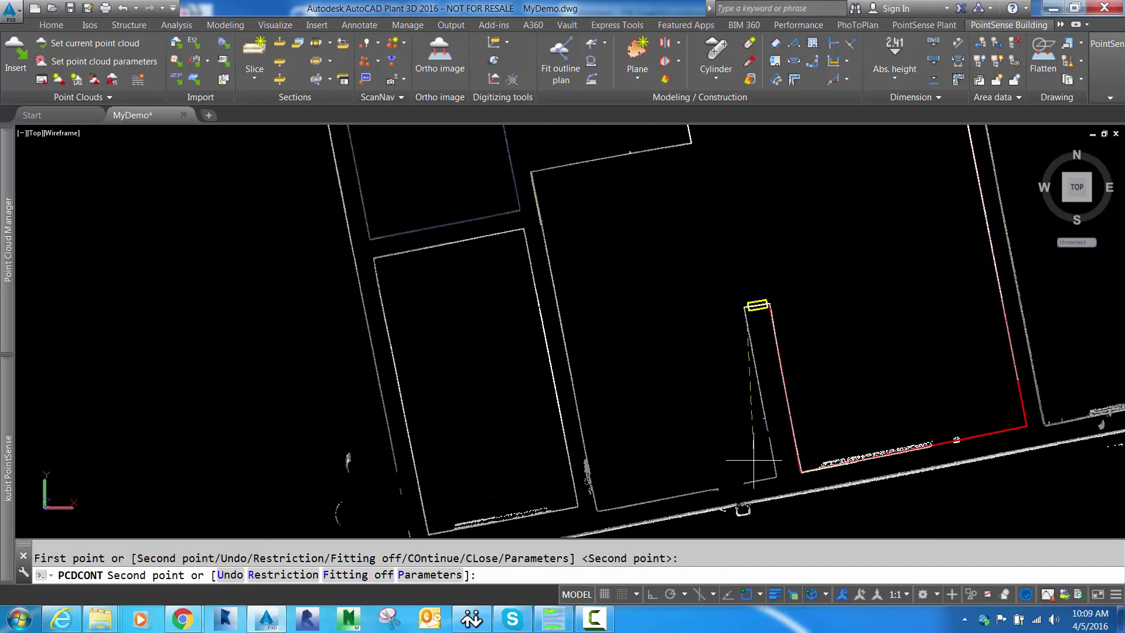
{"action": "left_click", "coordinate": [775, 464]}
Fit the rest of the south wall, the west wall and the lower edge of the room's northwest step.
{"action": "left_click", "coordinate": [753, 482]}
{"action": "left_click", "coordinate": [617, 504]}
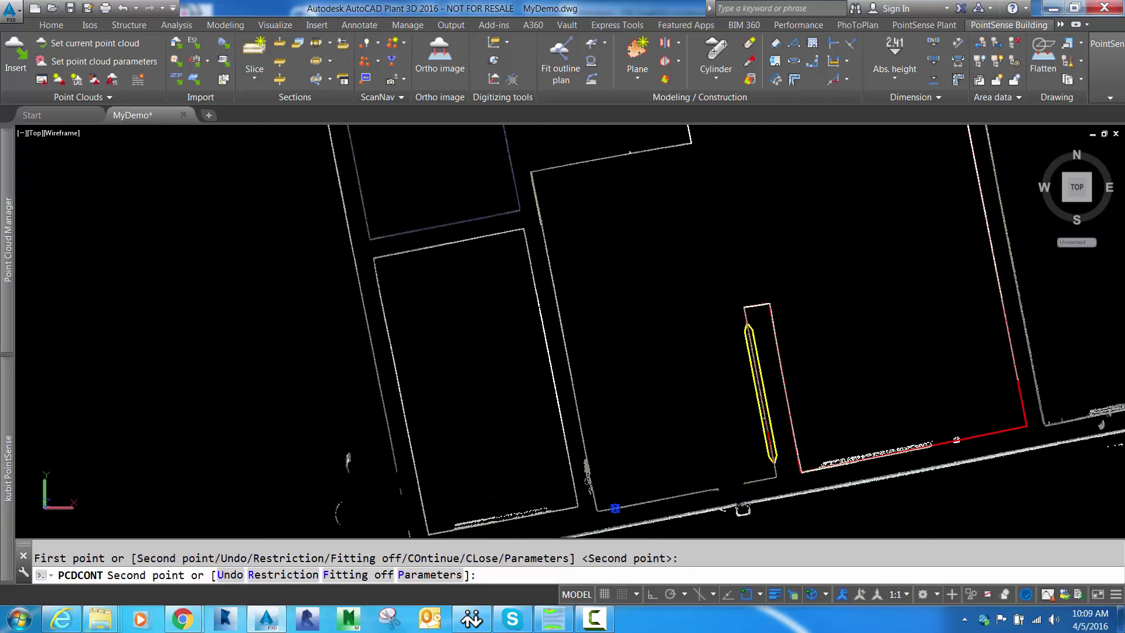
{"action": "left_click", "coordinate": [578, 399]}
{"action": "left_click", "coordinate": [536, 186]}
{"action": "left_click", "coordinate": [577, 169]}
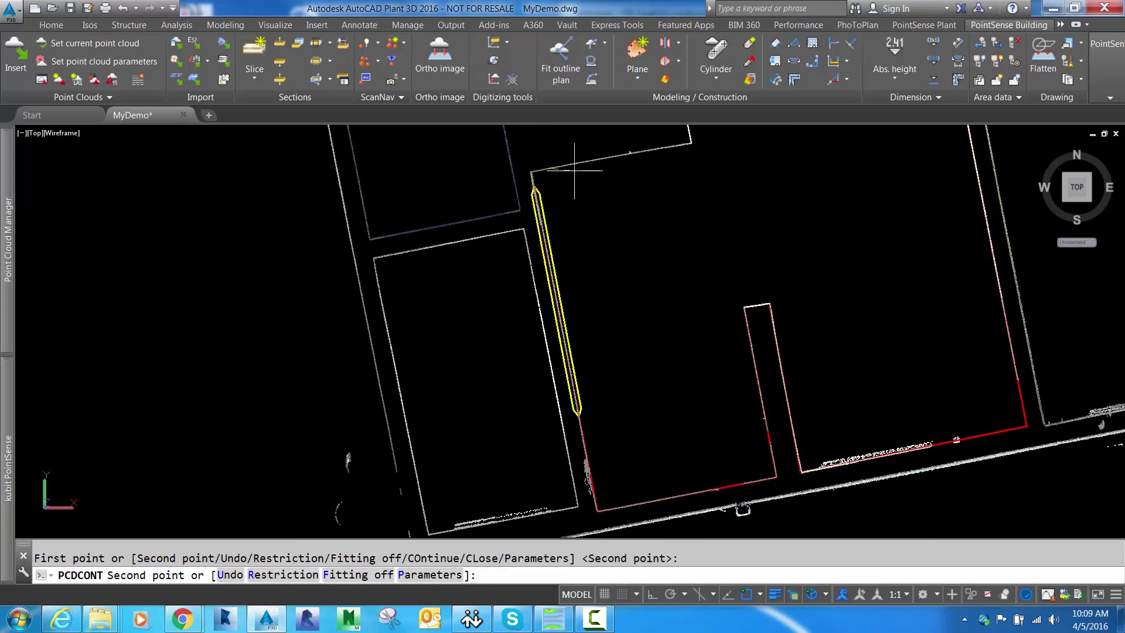
{"action": "left_click", "coordinate": [681, 144]}
Fit the short side of the northwest step and the north wall, then close the room outline.
{"action": "middle_click_drag", "start_coordinate": [681, 144], "coordinate": [710, 346]}
{"action": "left_click", "coordinate": [683, 314]}
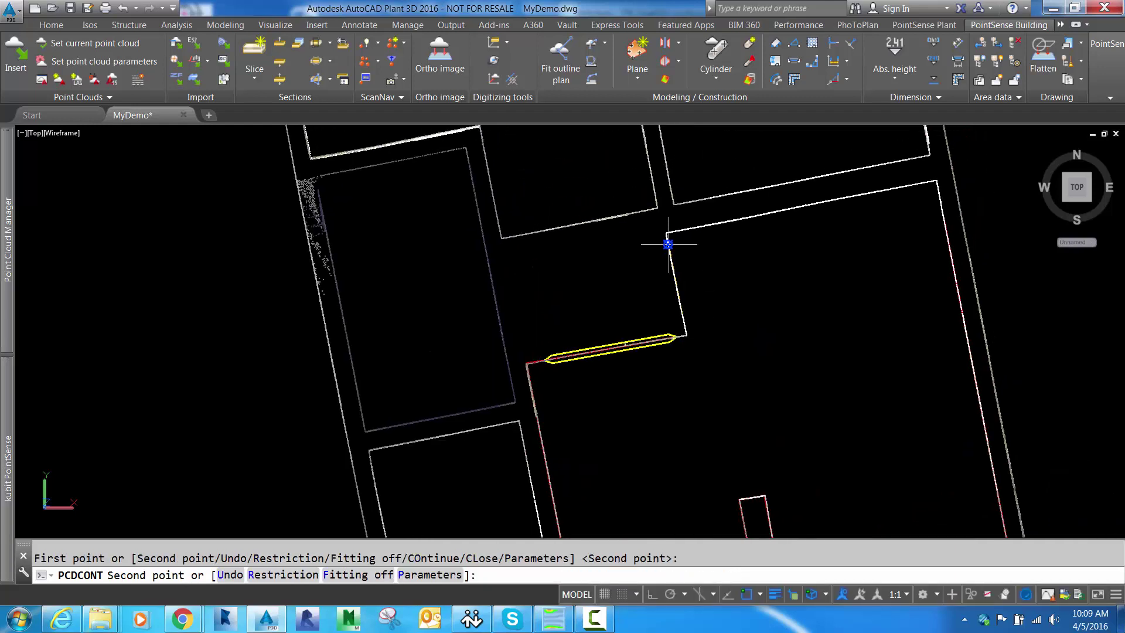
{"action": "left_click", "coordinate": [692, 227]}
{"action": "left_click", "coordinate": [692, 227]}
{"action": "left_click", "coordinate": [922, 183]}
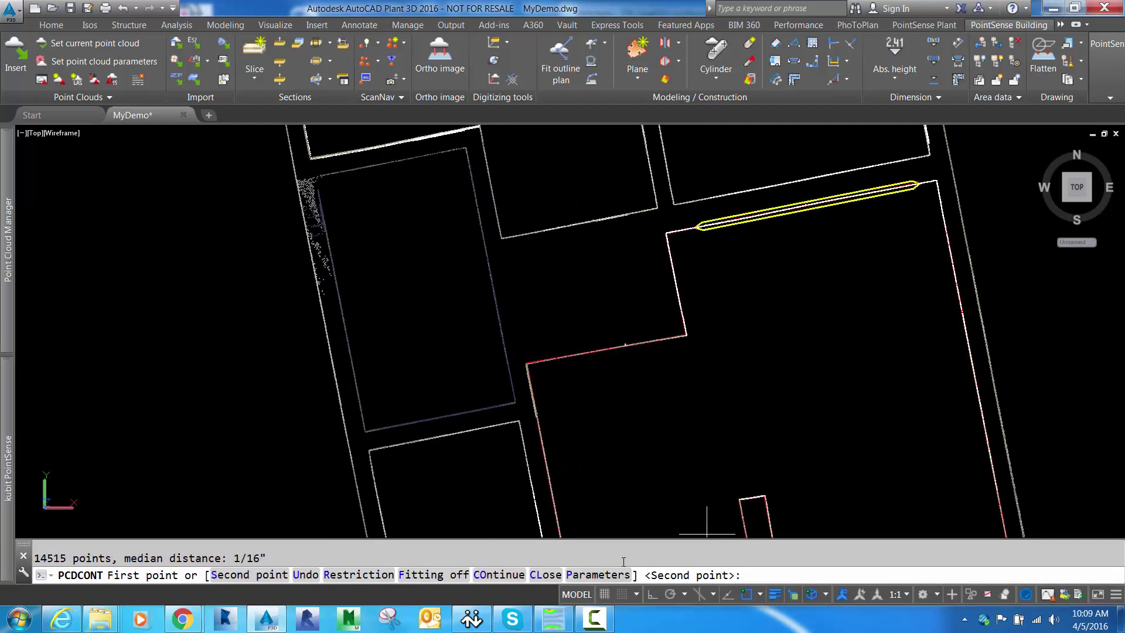
{"action": "left_click", "coordinate": [545, 574]}
Show the Floorplan section and restart Fit outline plan with fitting turned off.
{"action": "mouse_move", "coordinate": [16, 437]}
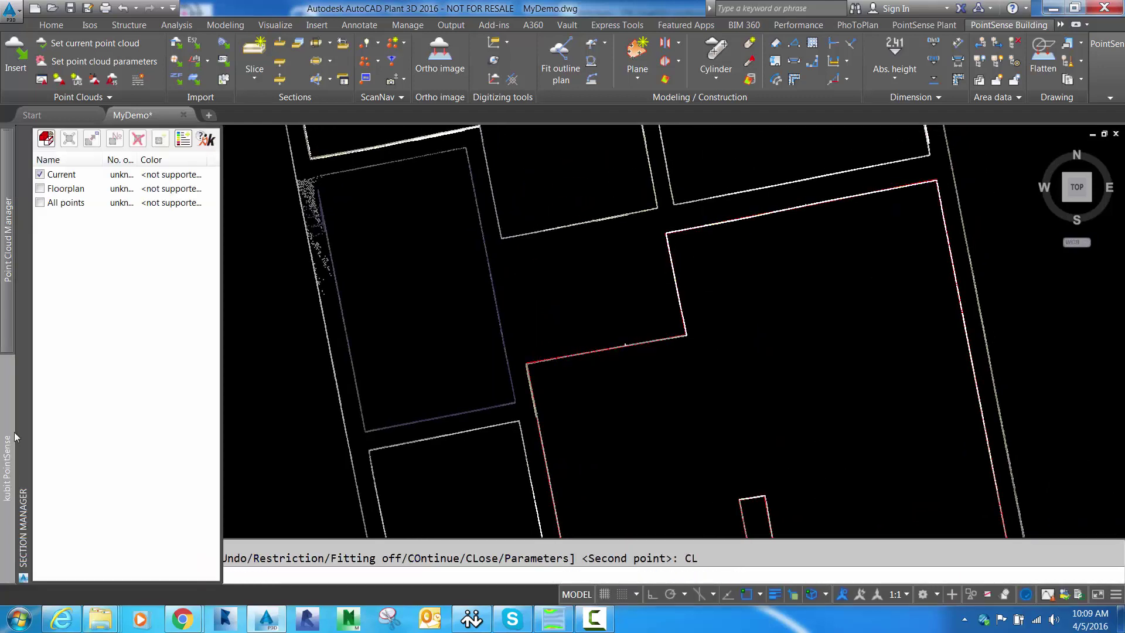
{"action": "left_click", "coordinate": [42, 189]}
{"action": "scroll", "coordinate": [590, 371], "scroll_direction": "down", "scroll_amount": 5}
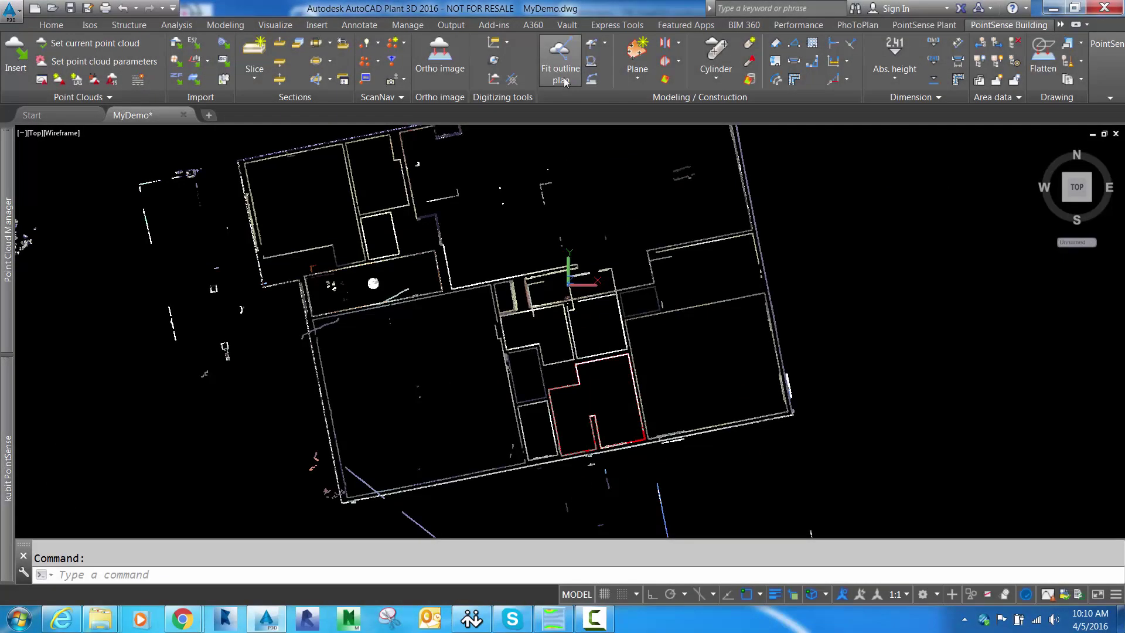
{"action": "left_click", "coordinate": [560, 59]}
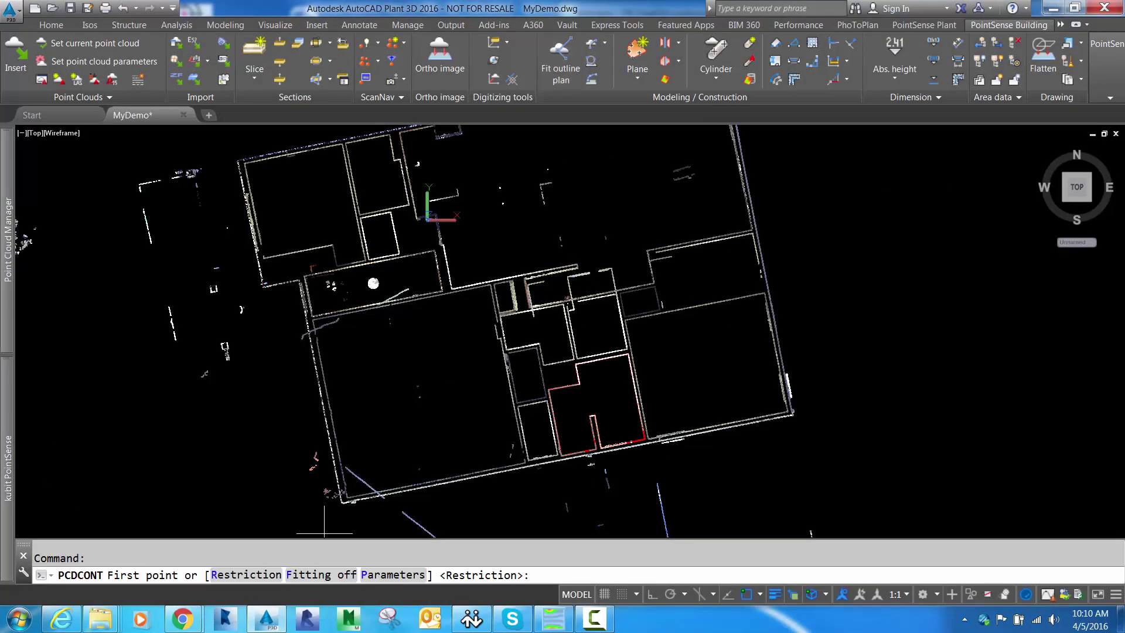
{"action": "left_click", "coordinate": [328, 580]}
Switch to VirtuSurv and pick two points on the window and door wall in the TR_Final010 scan as the outline's first side.
{"action": "left_click", "coordinate": [556, 620]}
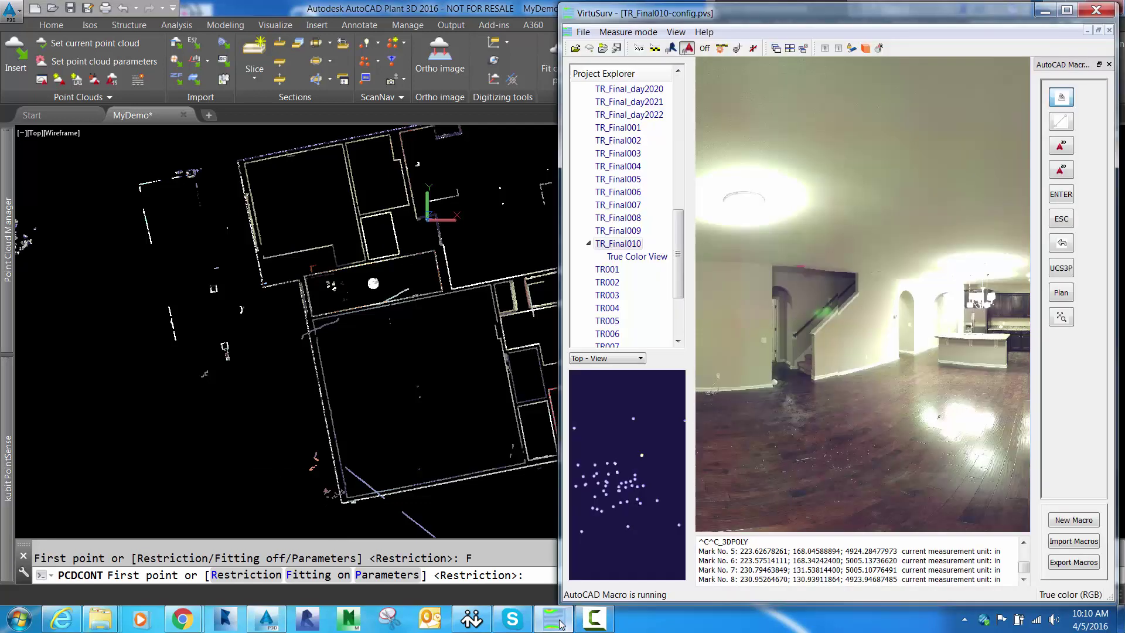
{"action": "left_click", "coordinate": [1059, 149]}
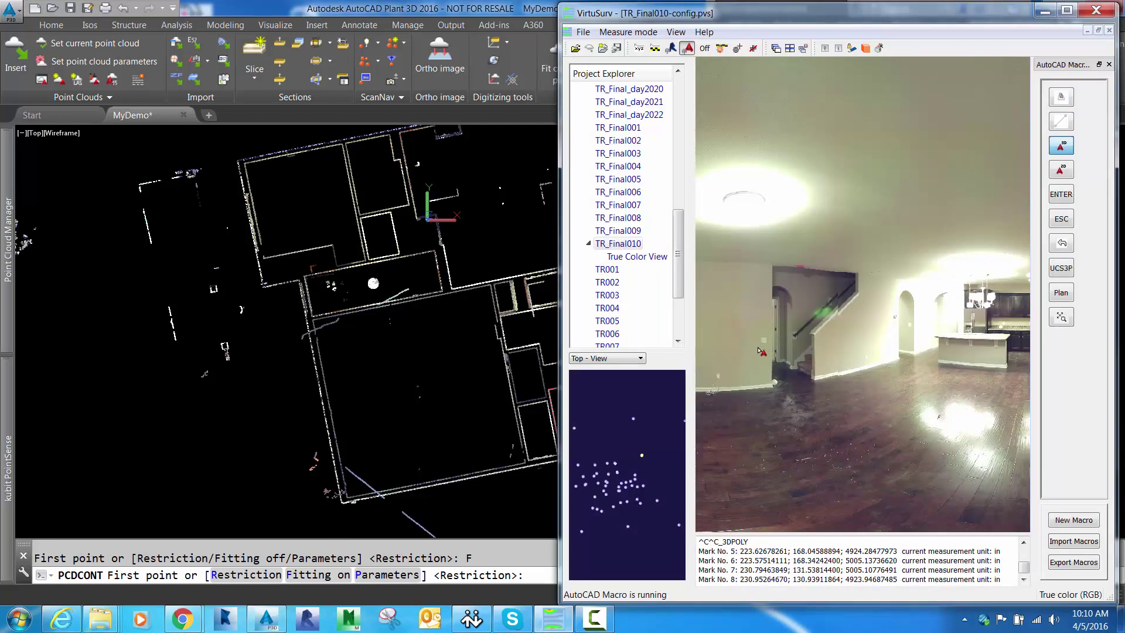
{"action": "left_click_drag", "start_coordinate": [757, 350], "coordinate": [990, 331]}
{"action": "left_click_drag", "start_coordinate": [712, 375], "coordinate": [888, 415]}
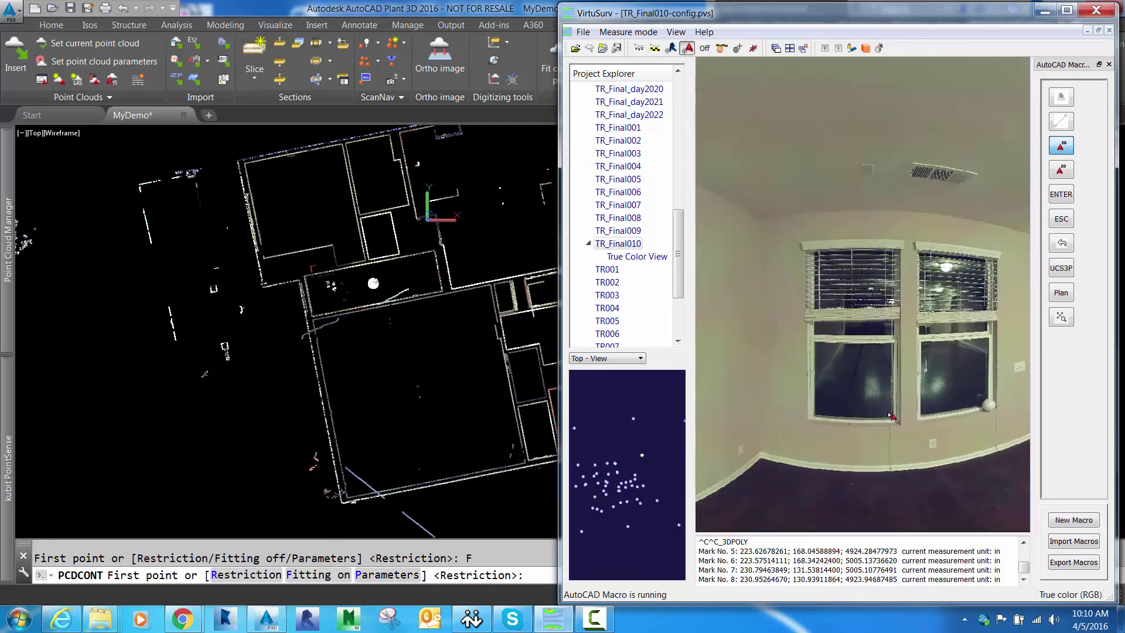
{"action": "left_click", "coordinate": [795, 445]}
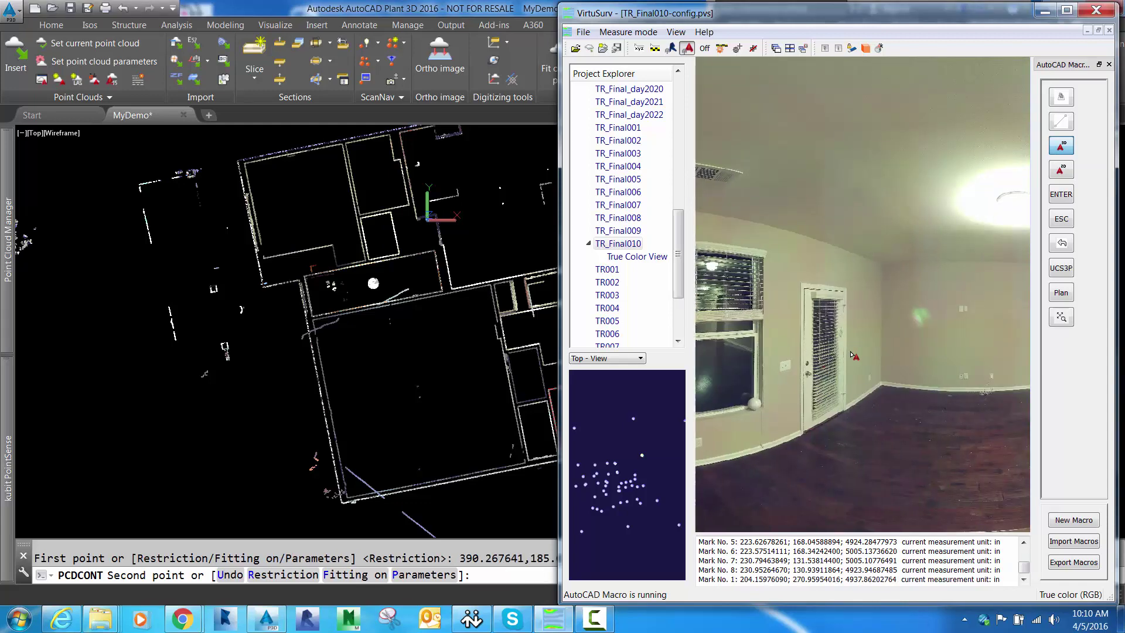
{"action": "left_click", "coordinate": [867, 352]}
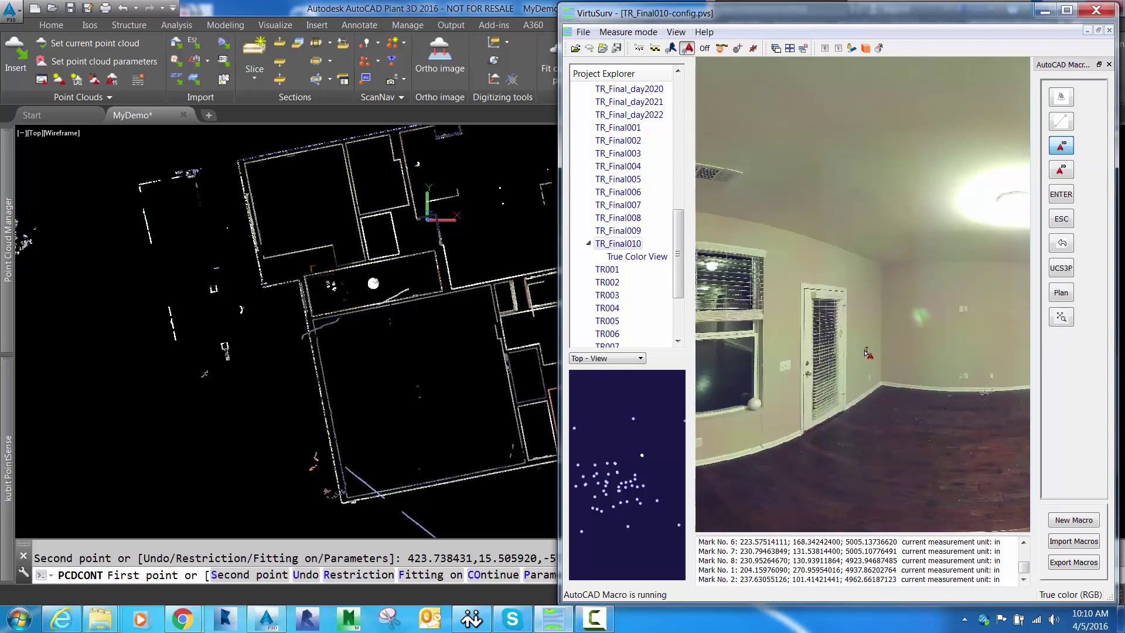
Pick two points each on the wall with the arched openings and the kitchen's back wall as the next outline sides.
{"action": "left_click", "coordinate": [906, 346]}
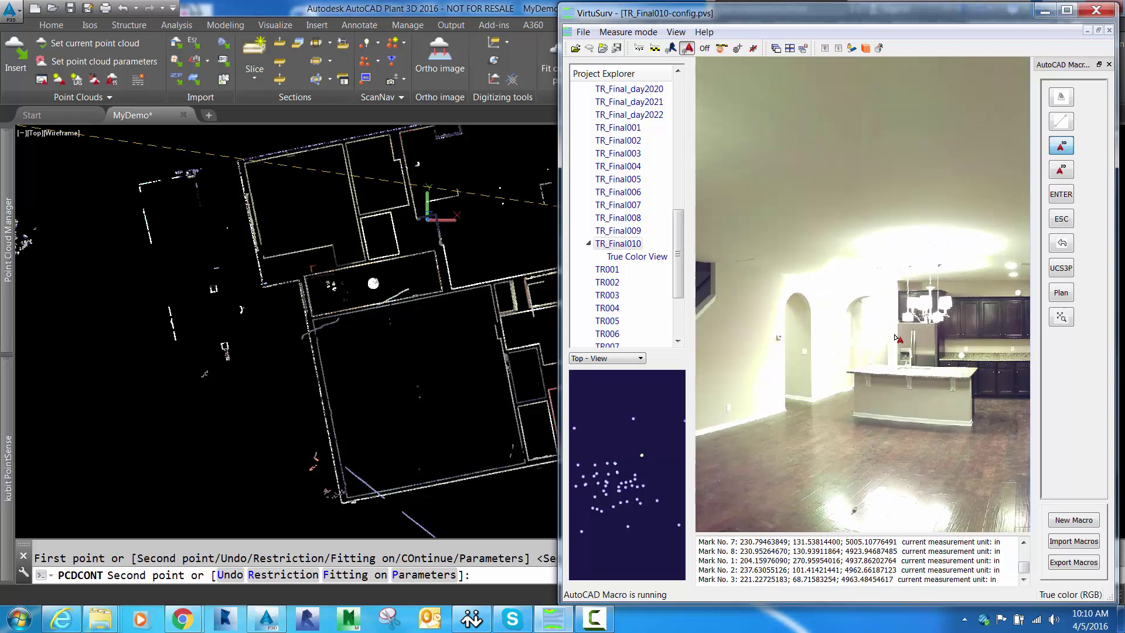
{"action": "left_click", "coordinate": [819, 324]}
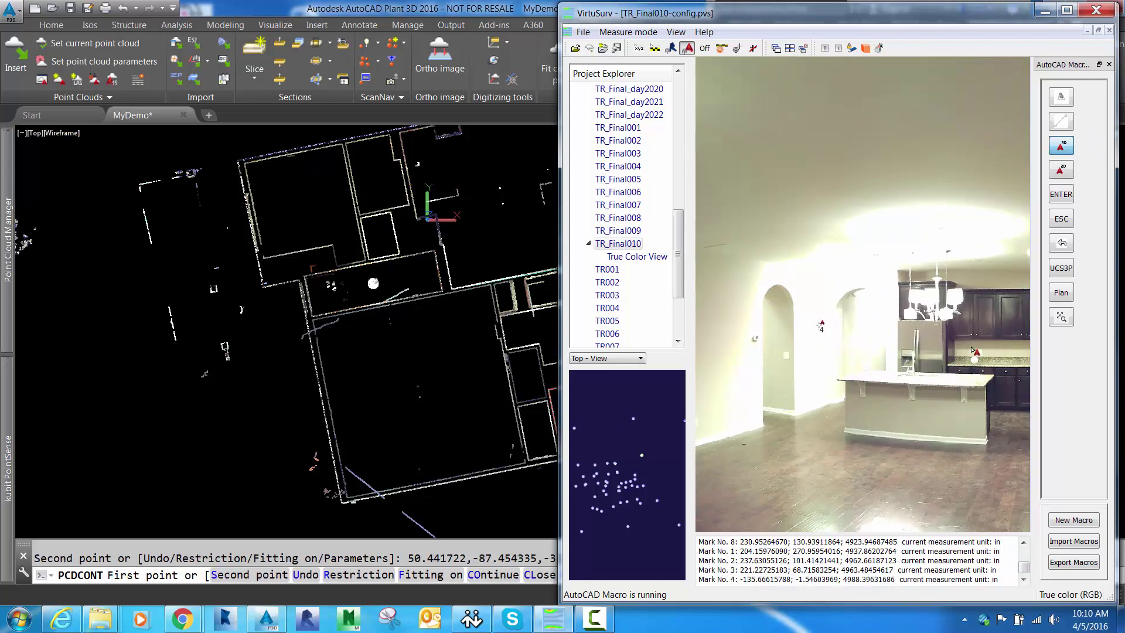
{"action": "left_click", "coordinate": [971, 346]}
{"action": "left_click_drag", "start_coordinate": [989, 369], "coordinate": [816, 373]}
{"action": "left_click", "coordinate": [885, 352]}
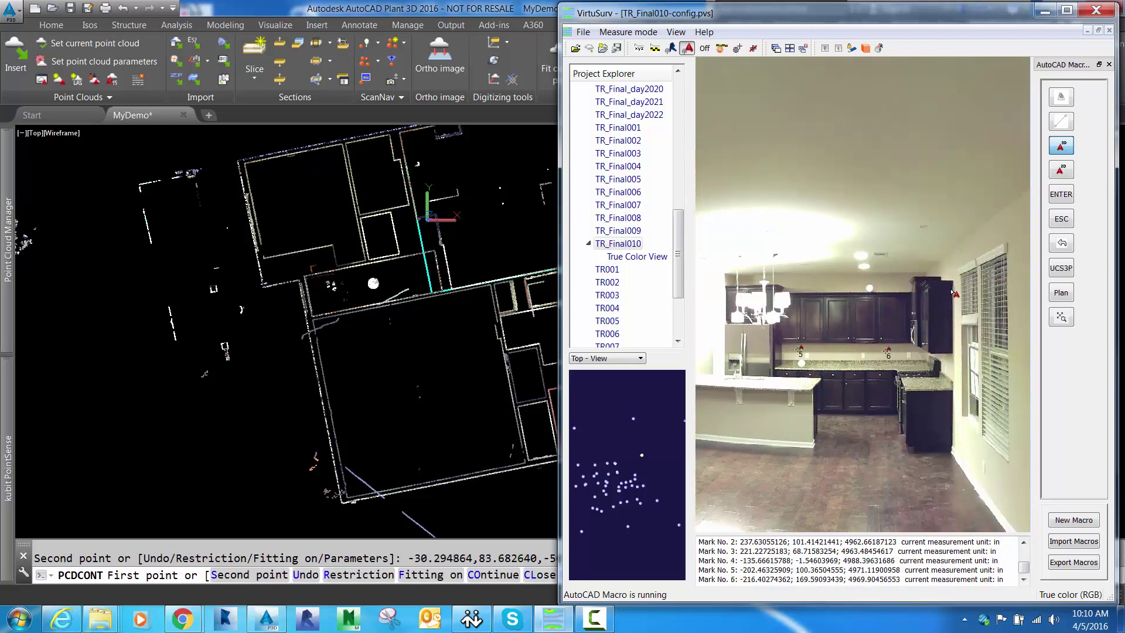
Pick two points on the large room's remaining side wall and close the outline in AutoCAD.
{"action": "left_click", "coordinate": [969, 267]}
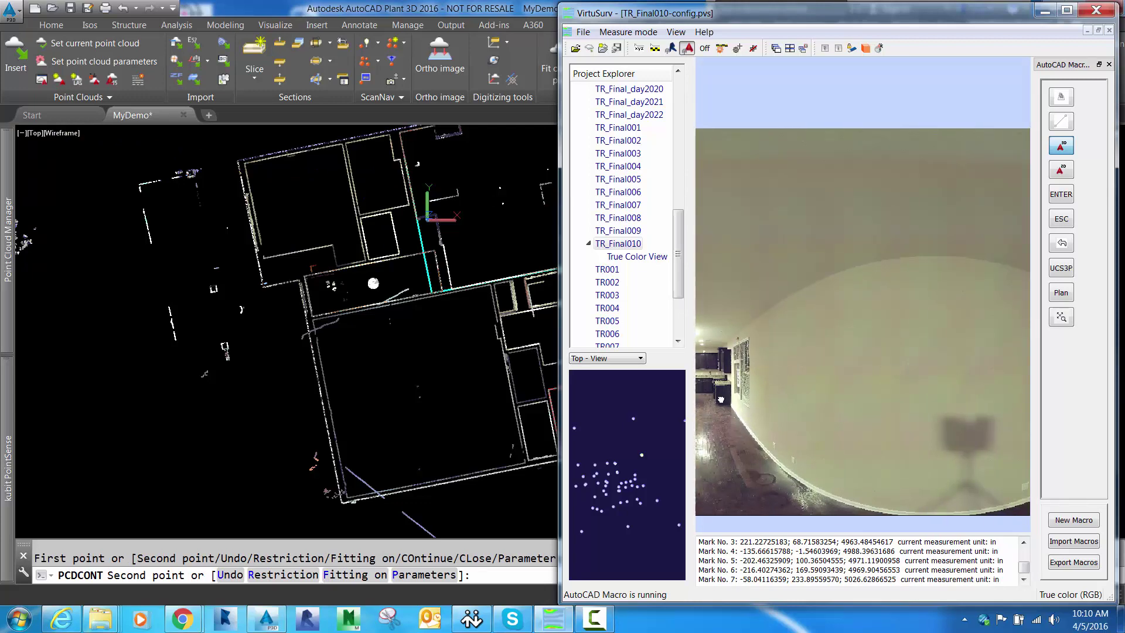
{"action": "left_click_drag", "start_coordinate": [756, 412], "coordinate": [1062, 429]}
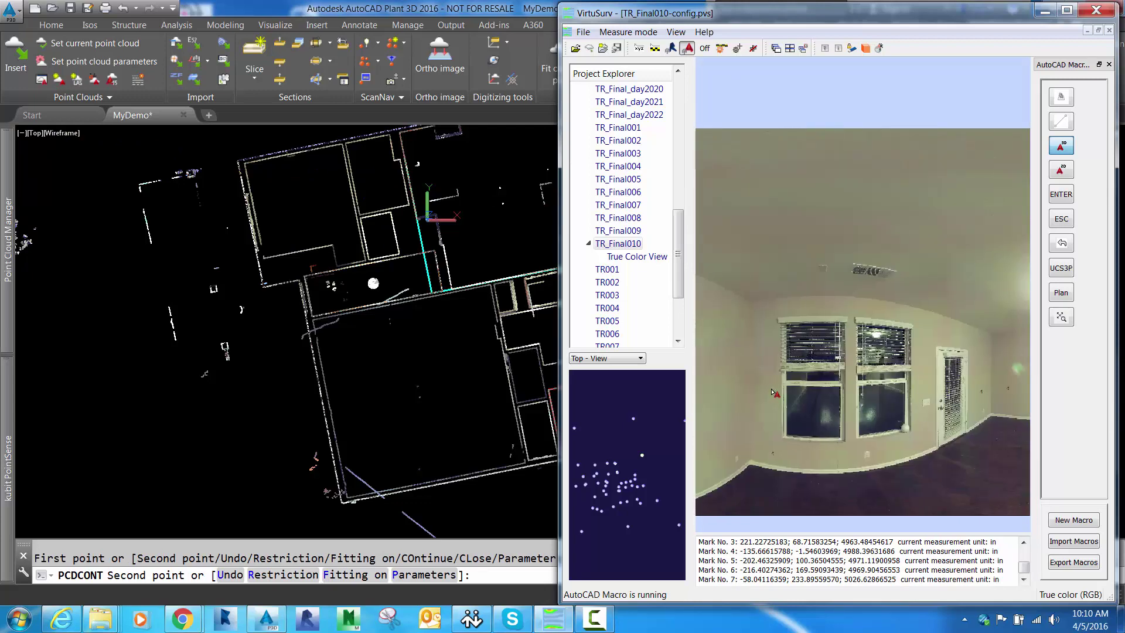
{"action": "left_click", "coordinate": [728, 378]}
{"action": "middle_click_drag", "start_coordinate": [517, 221], "coordinate": [349, 346]}
{"action": "left_click", "coordinate": [540, 575]}
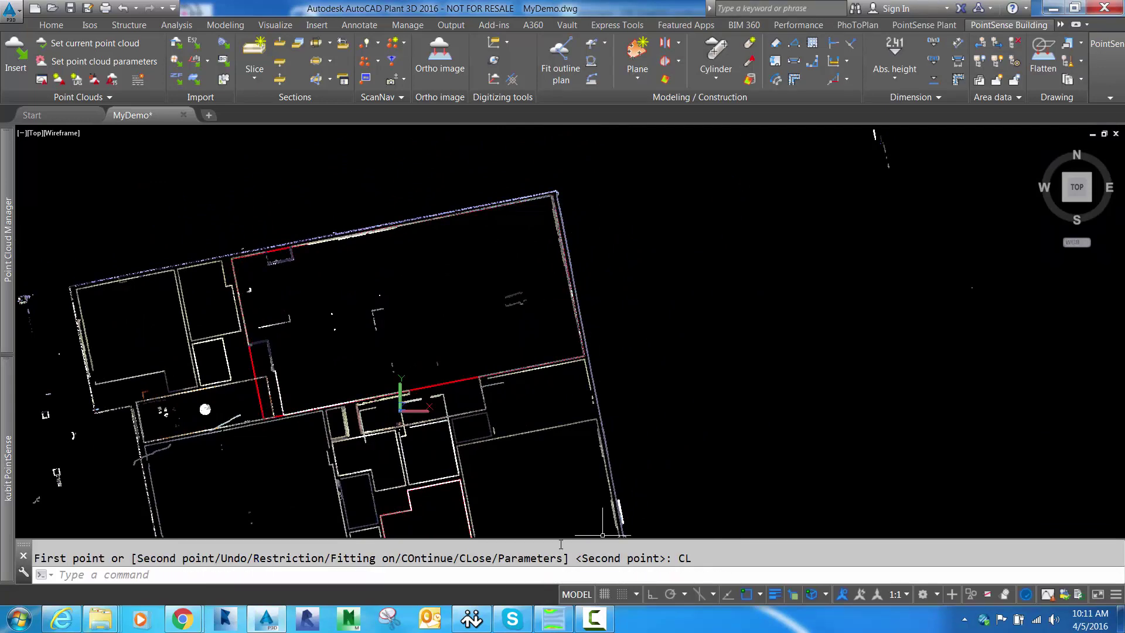
Create ScanLabels for the ReCap scans over the Floorplan section.
{"action": "mouse_move", "coordinate": [8, 241]}
{"action": "left_click", "coordinate": [40, 189]}
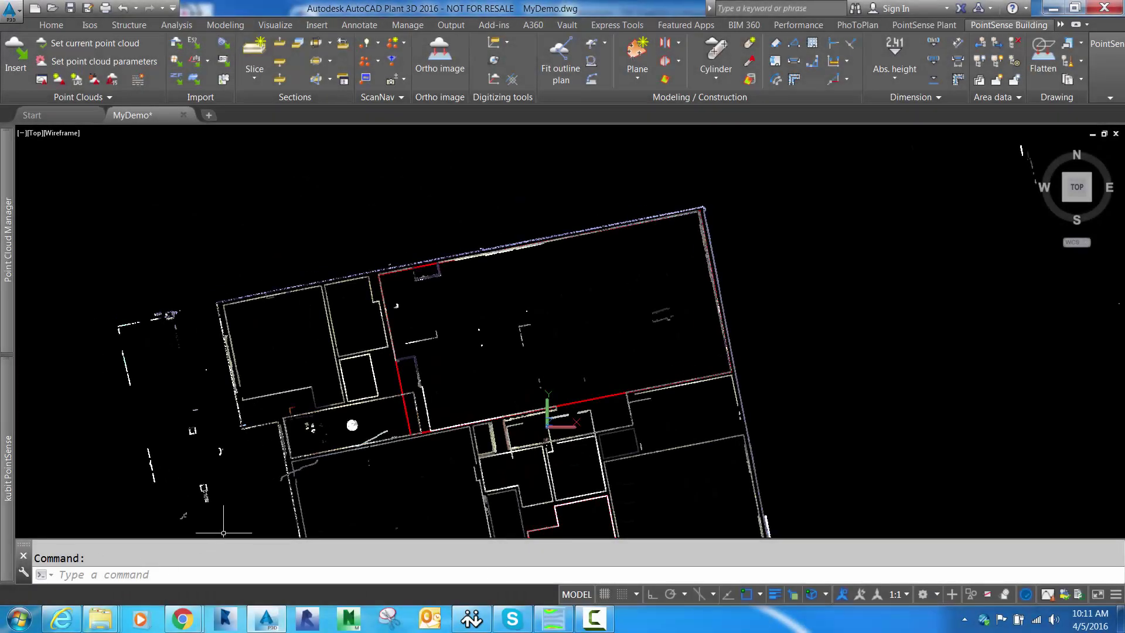
{"action": "left_click", "coordinate": [403, 46]}
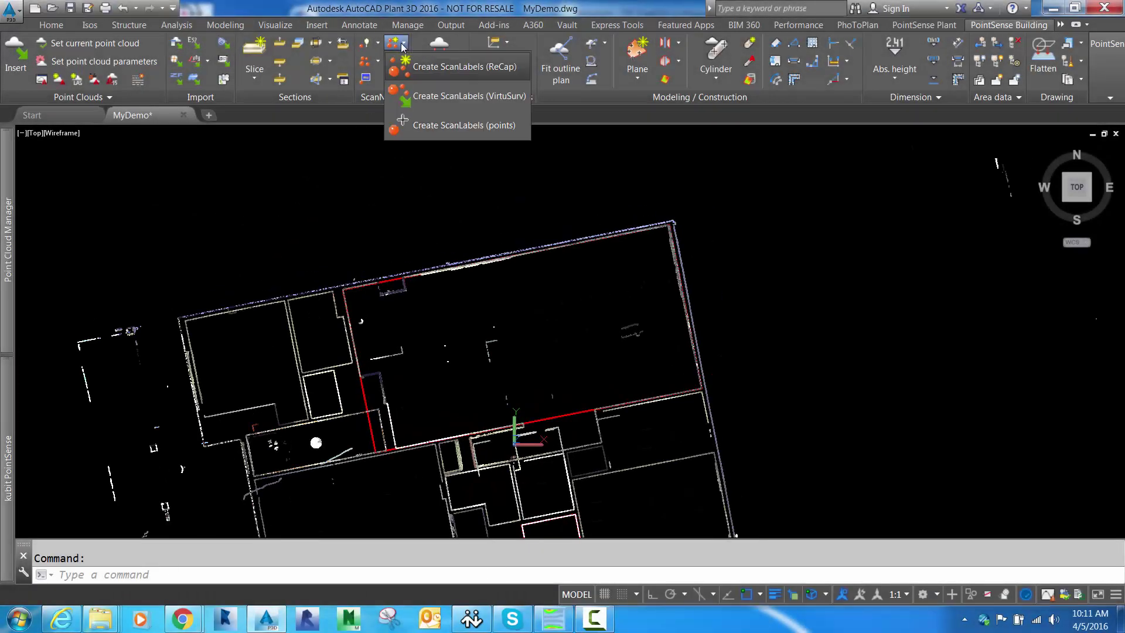
{"action": "left_click", "coordinate": [505, 68]}
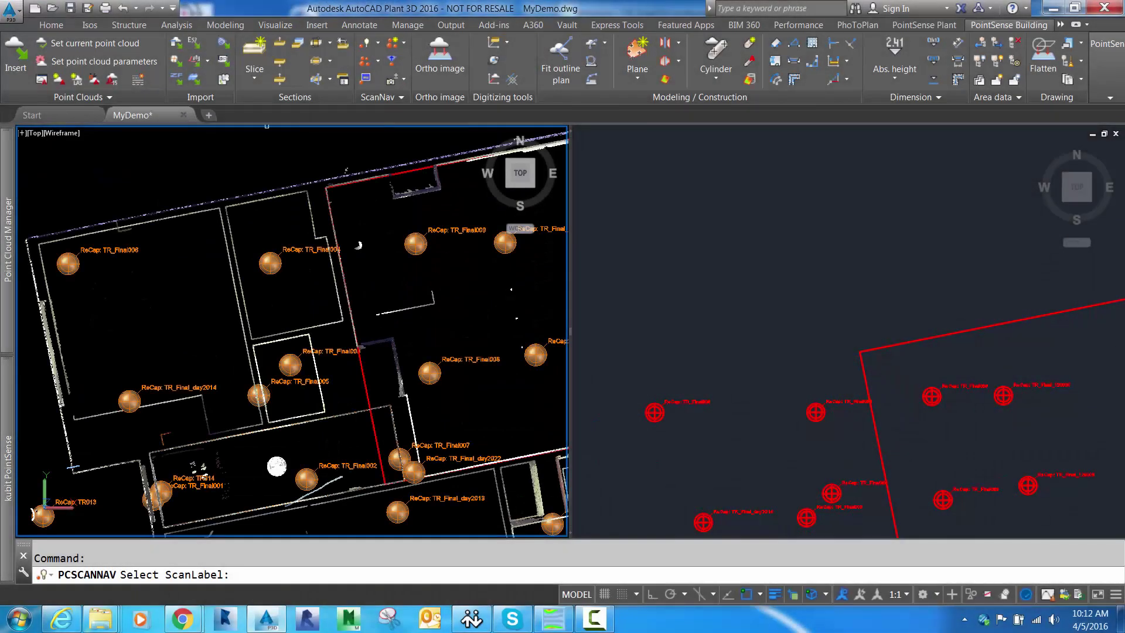
Enter the TR_Final006 scan position through its ScanLabel, show All points and turn the view to the double closet doors.
{"action": "left_click", "coordinate": [74, 268]}
{"action": "mouse_move", "coordinate": [12, 418]}
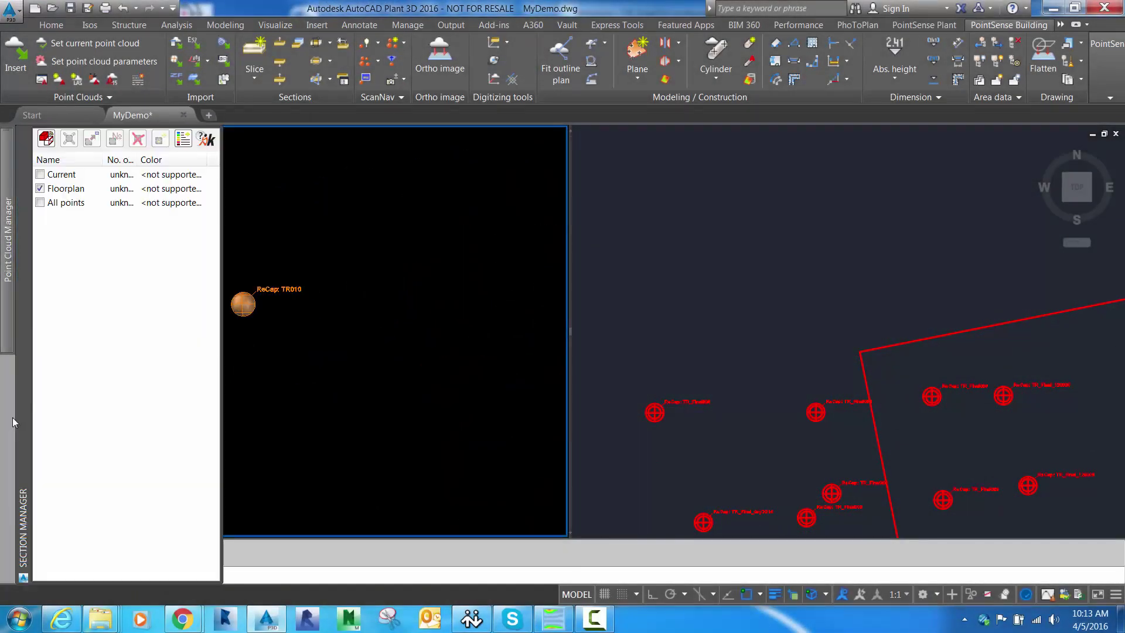
{"action": "left_click", "coordinate": [35, 203]}
{"action": "left_click", "coordinate": [40, 203]}
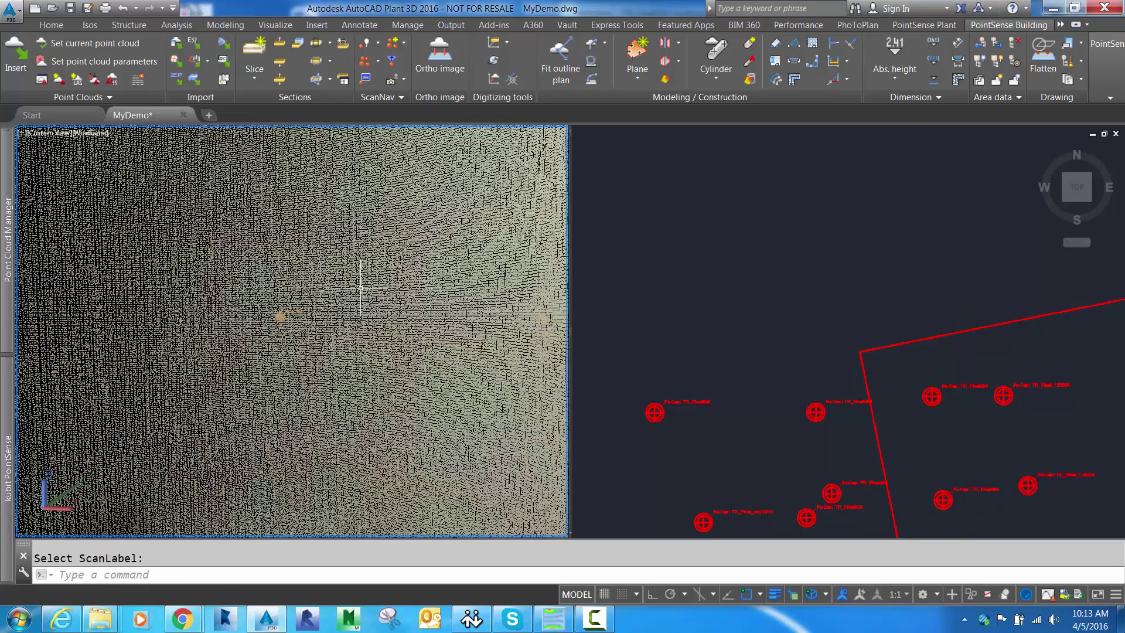
{"action": "middle_click_drag", "start_coordinate": [360, 290], "coordinate": [627, 340], "text": "ctrl"}
{"action": "middle_click_drag", "start_coordinate": [197, 334], "coordinate": [511, 351], "text": "ctrl"}
{"action": "middle_click_drag", "start_coordinate": [147, 369], "coordinate": [261, 365], "text": "ctrl"}
Start a fitted plan outline with fitting off and pick two points on the closet wall above the double doors as its first side.
{"action": "left_click", "coordinate": [650, 178]}
{"action": "left_click", "coordinate": [561, 59]}
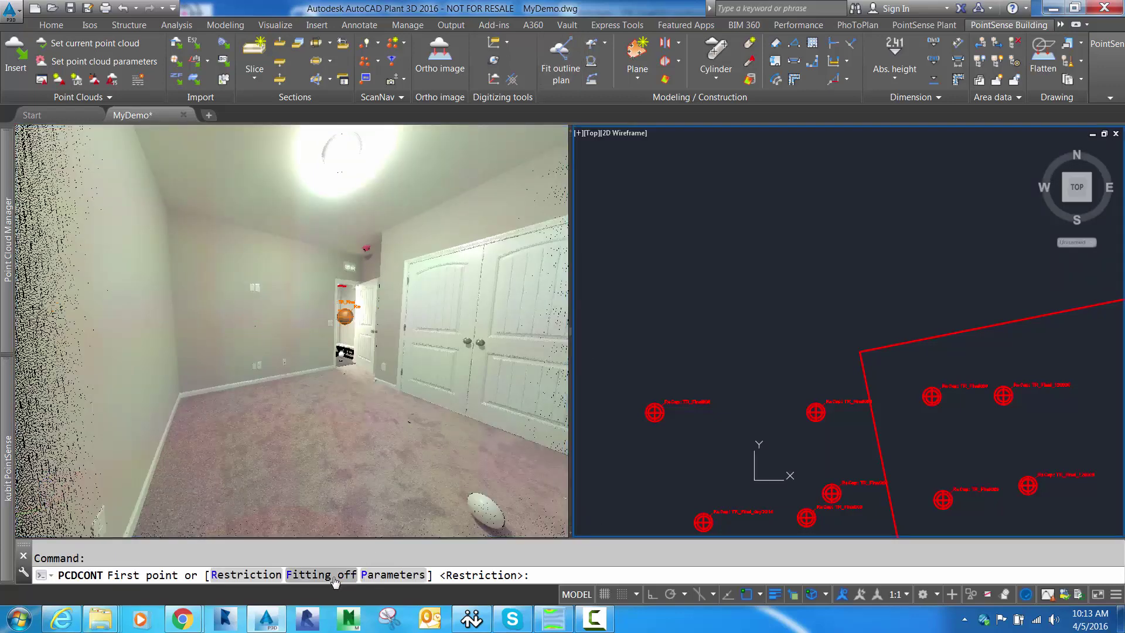
{"action": "left_click", "coordinate": [321, 575]}
{"action": "left_click", "coordinate": [364, 256]}
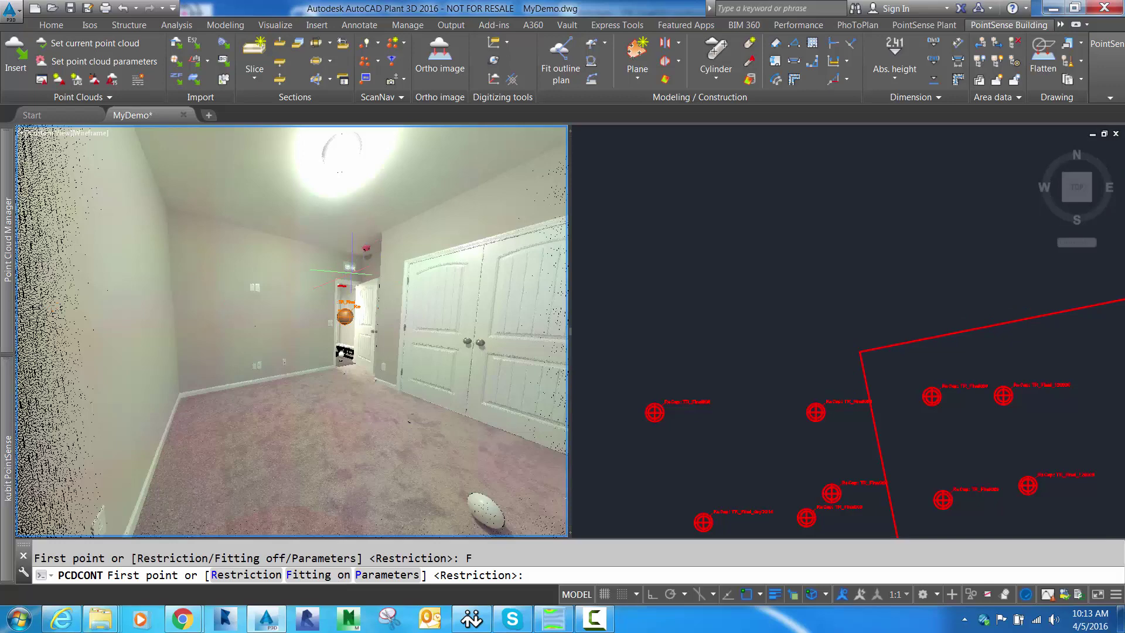
{"action": "scroll", "coordinate": [290, 283], "scroll_direction": "up", "scroll_amount": 3}
{"action": "middle_click_drag", "start_coordinate": [174, 314], "coordinate": [289, 287], "text": "shift"}
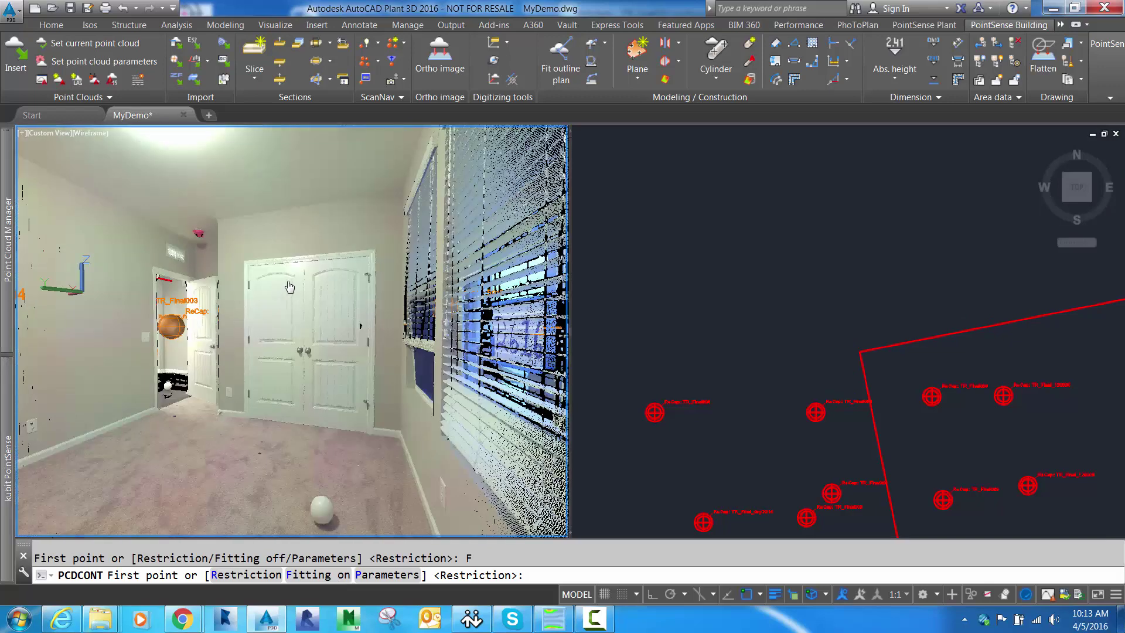
{"action": "left_click", "coordinate": [231, 240]}
{"action": "left_click", "coordinate": [388, 232]}
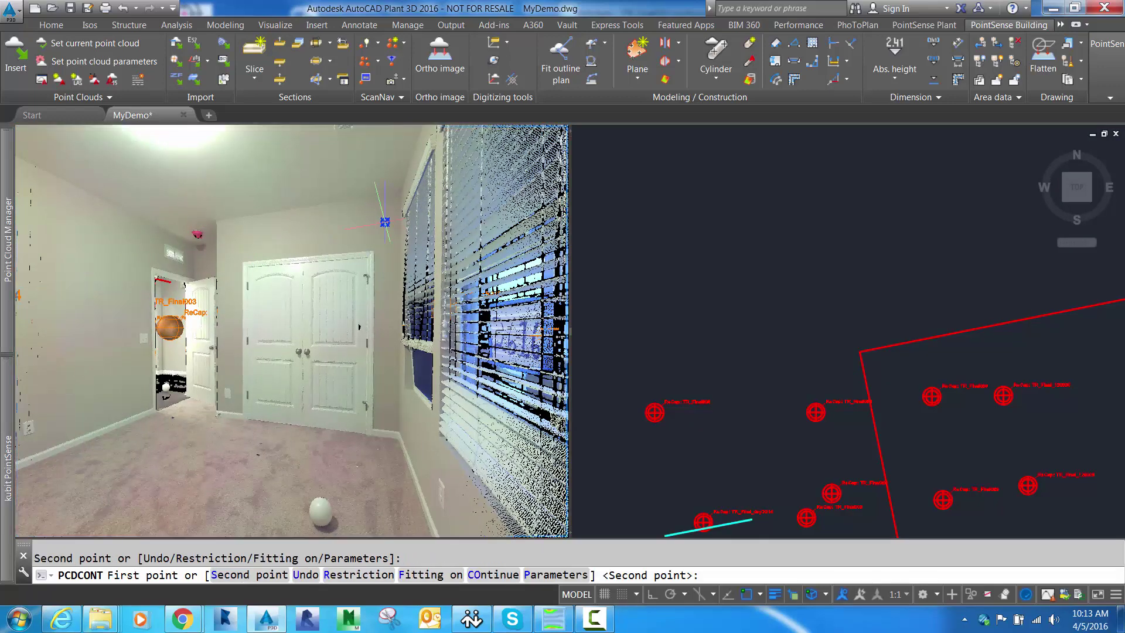
Add the window wall and the adjoining wall opposite the closet as outline sides, picking two points on each.
{"action": "left_click", "coordinate": [409, 281]}
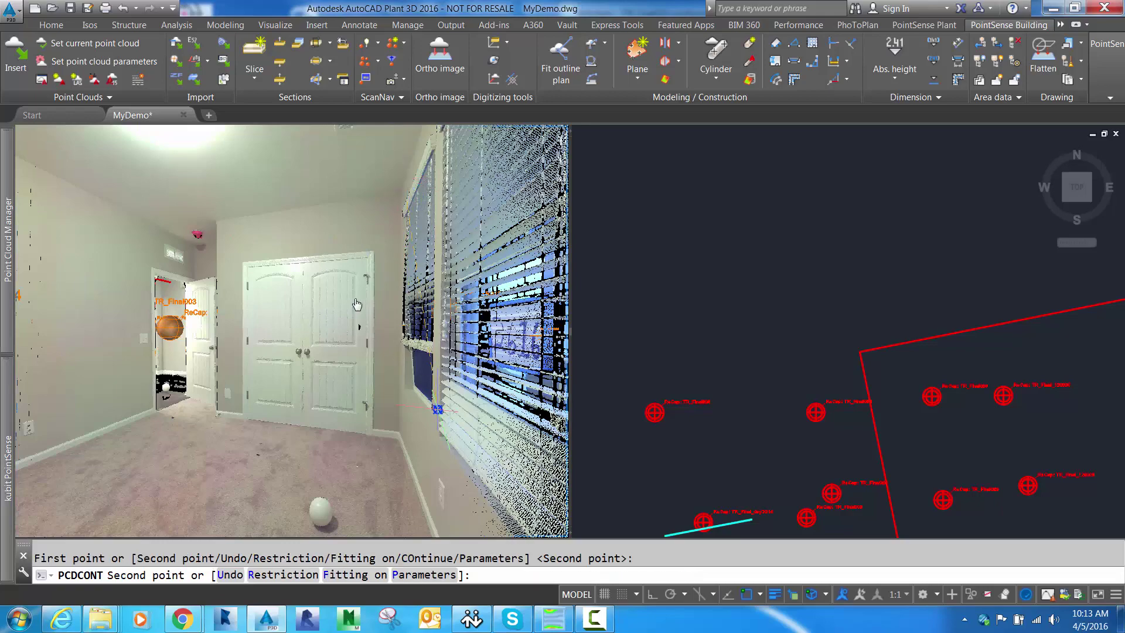
{"action": "middle_click_drag", "start_coordinate": [357, 305], "coordinate": [258, 180]}
{"action": "scroll", "coordinate": [268, 277], "scroll_direction": "up", "scroll_amount": 2}
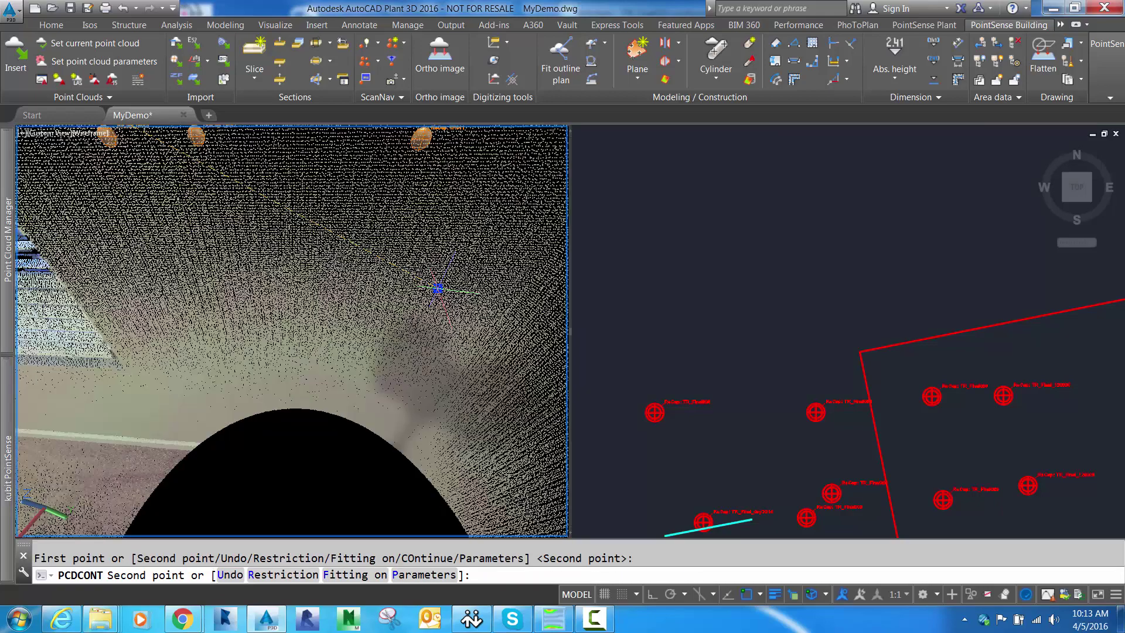
{"action": "left_click", "coordinate": [414, 264]}
{"action": "middle_click_drag", "start_coordinate": [412, 263], "coordinate": [103, 267]}
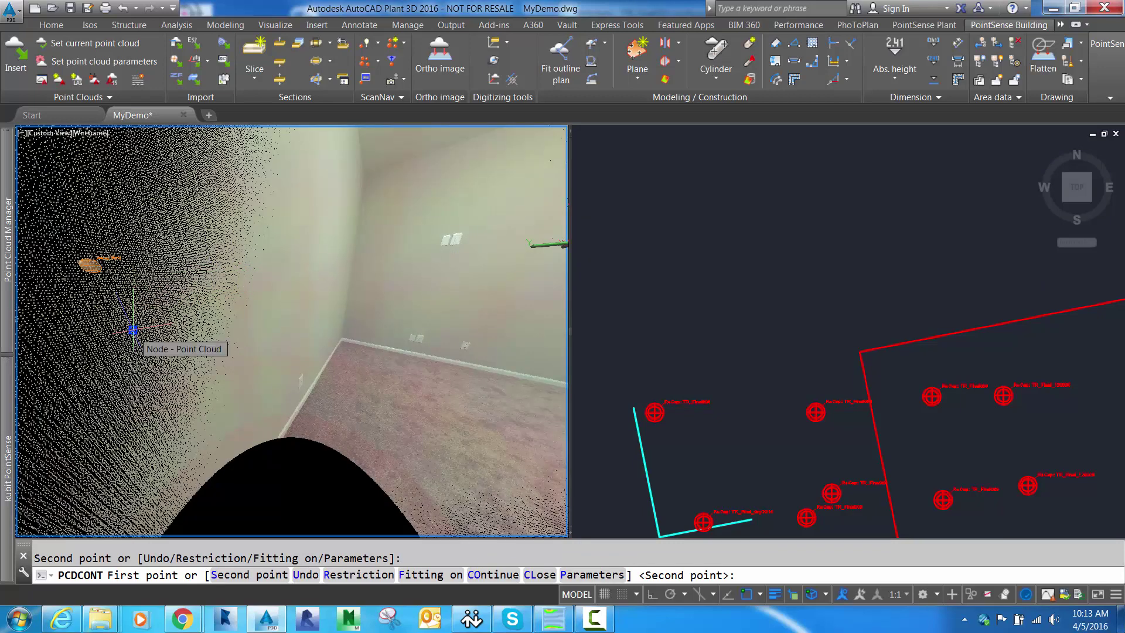
{"action": "left_click", "coordinate": [133, 330]}
{"action": "left_click", "coordinate": [321, 246]}
Pick two points on the long wall opposite the windows, add the short doorway wall as the last side and end the outline unclosed.
{"action": "left_click", "coordinate": [482, 319]}
{"action": "mouse_move", "coordinate": [481, 321]}
{"action": "middle_mouse_down"}
{"action": "mouse_move", "coordinate": [104, 328]}
{"action": "mouse_move", "coordinate": [96, 357]}
{"action": "middle_mouse_up"}
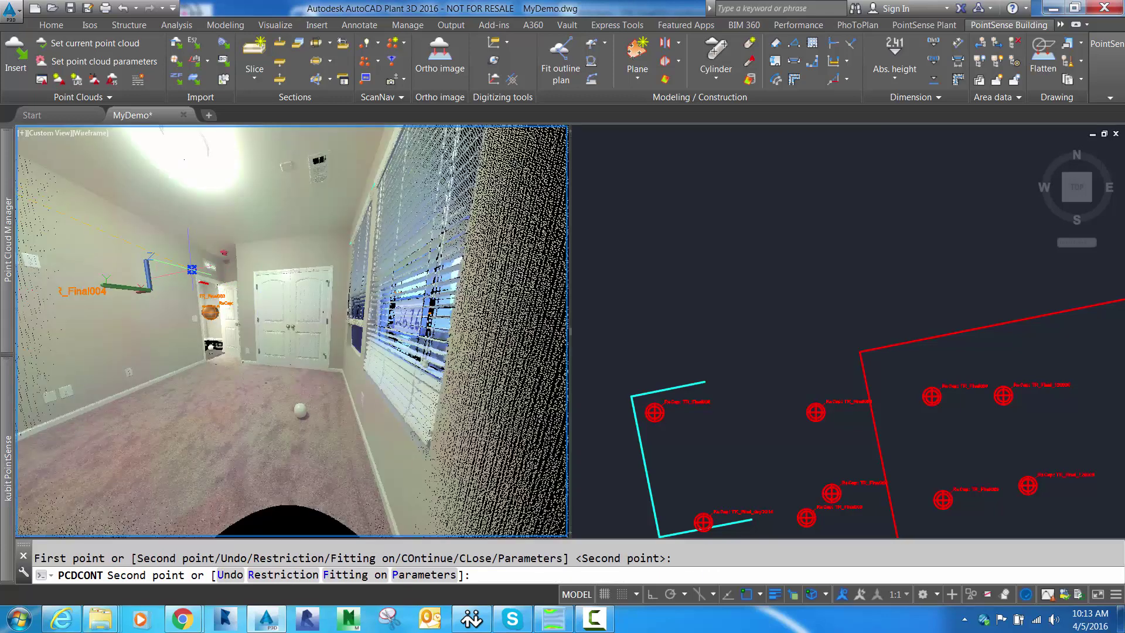
{"action": "left_click", "coordinate": [192, 269]}
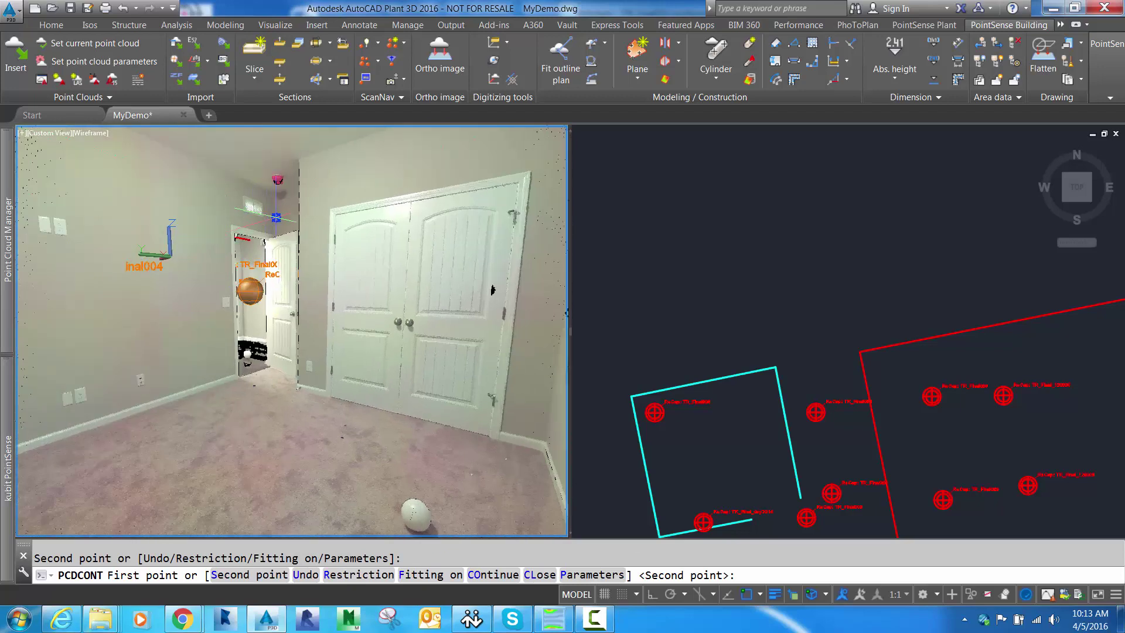
{"action": "key", "text": "Return"}
{"action": "left_click", "coordinate": [276, 216]}
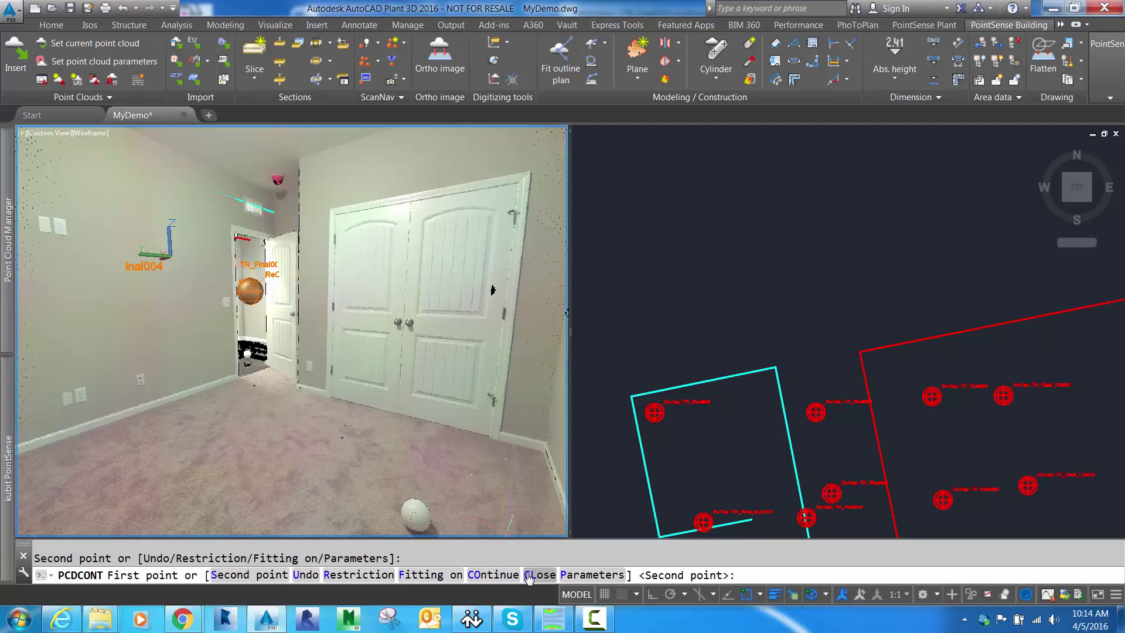
{"action": "key", "text": "Escape"}
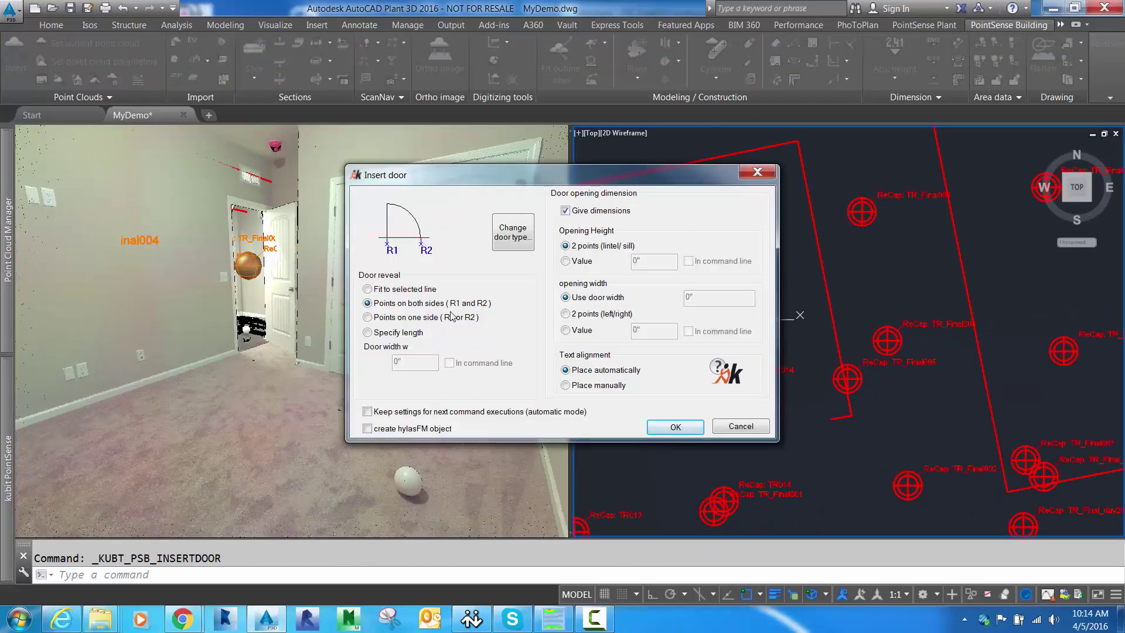
Configure the door insertion as a double swing door drawn with arcs, keeping points on both sides for the reveal.
{"action": "left_click", "coordinate": [514, 249]}
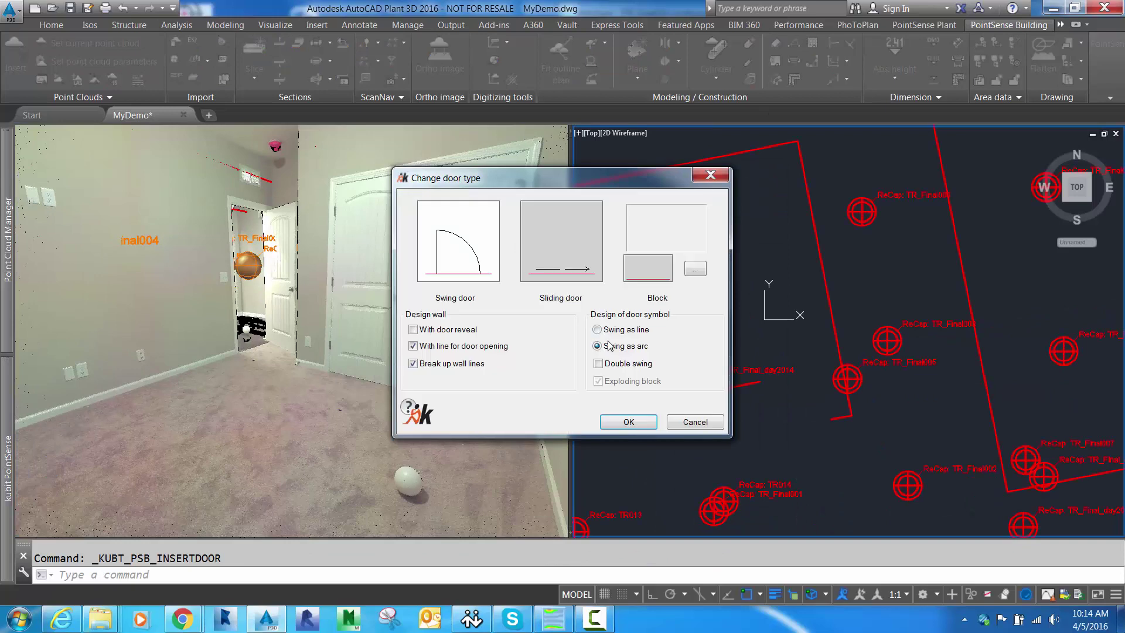
{"action": "left_click", "coordinate": [598, 364]}
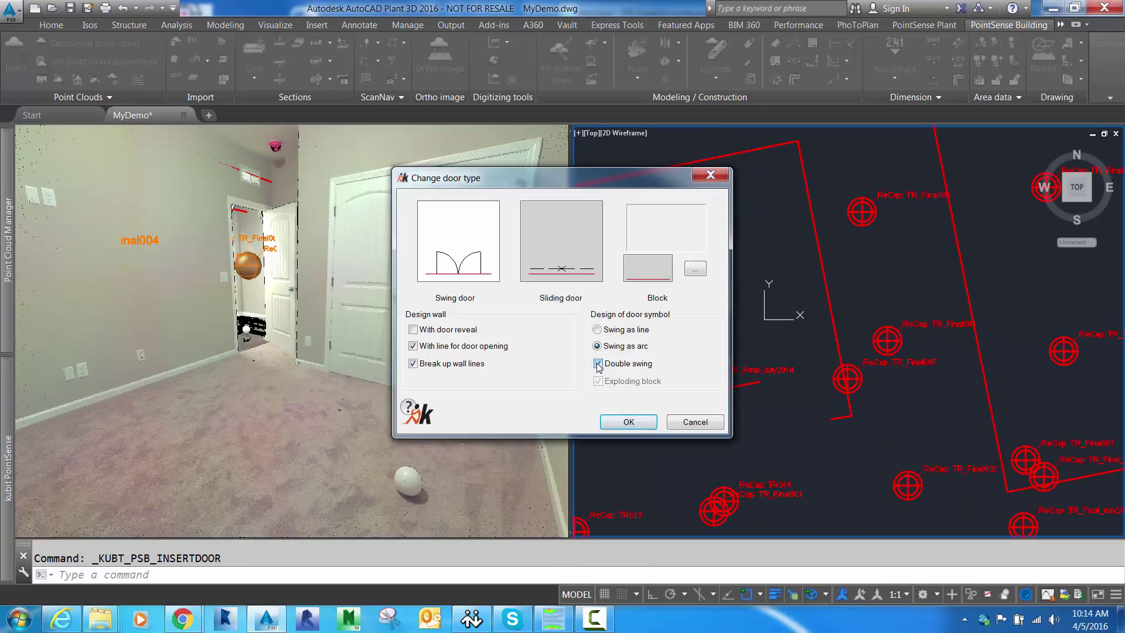
{"action": "left_click", "coordinate": [628, 422]}
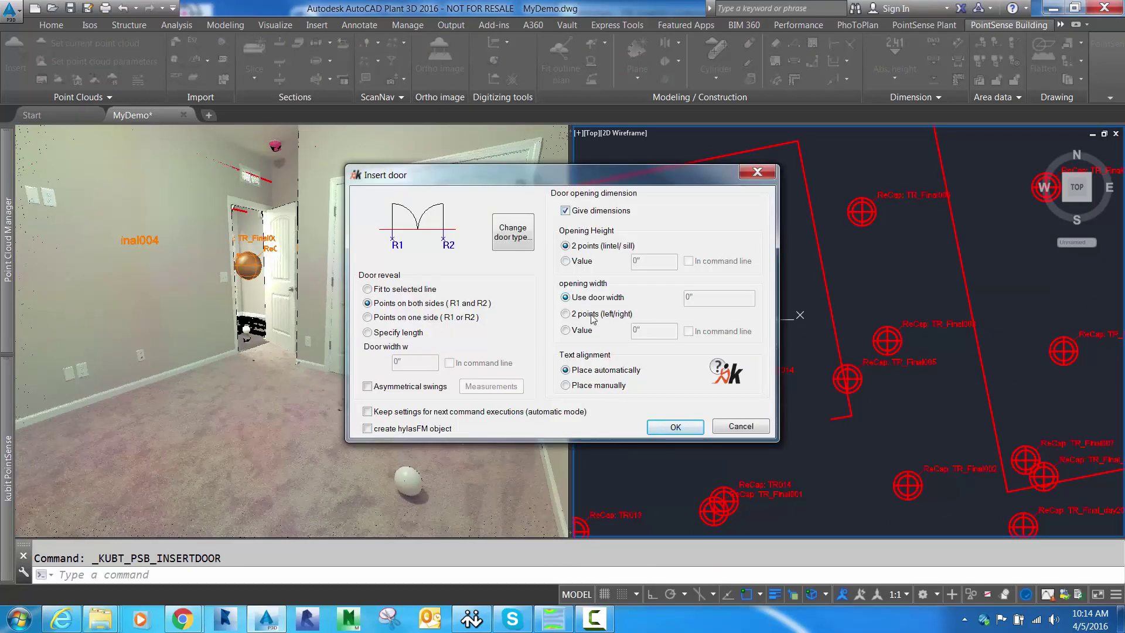
{"action": "left_click", "coordinate": [672, 422]}
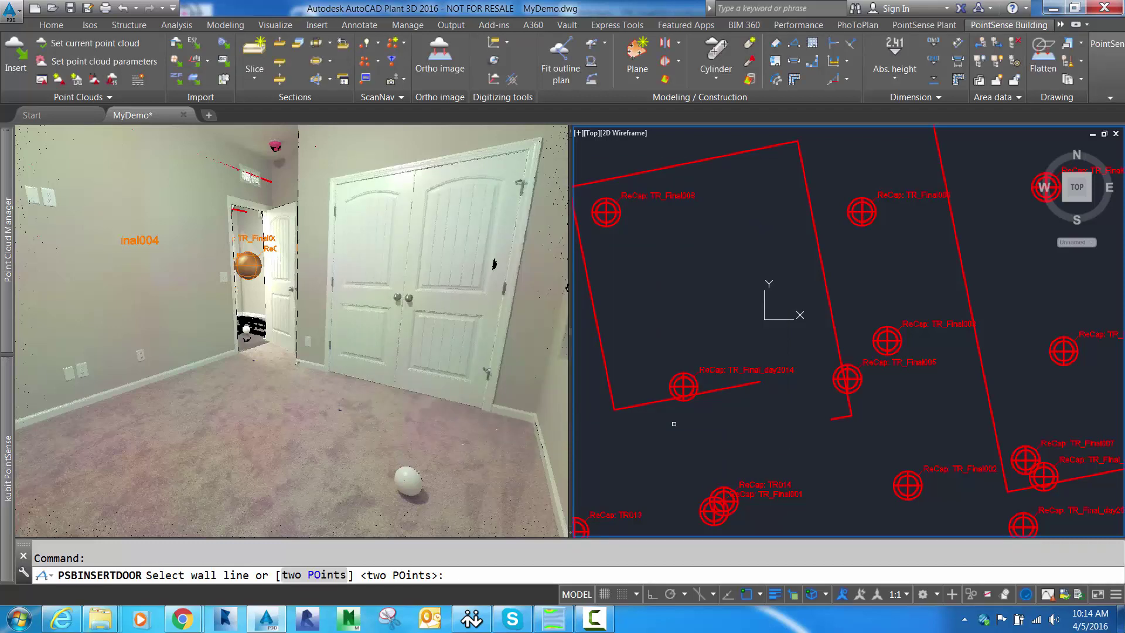
Select the closet wall line for the door and pick reveal points at both sides of the double closet doors.
{"action": "left_click", "coordinate": [659, 402]}
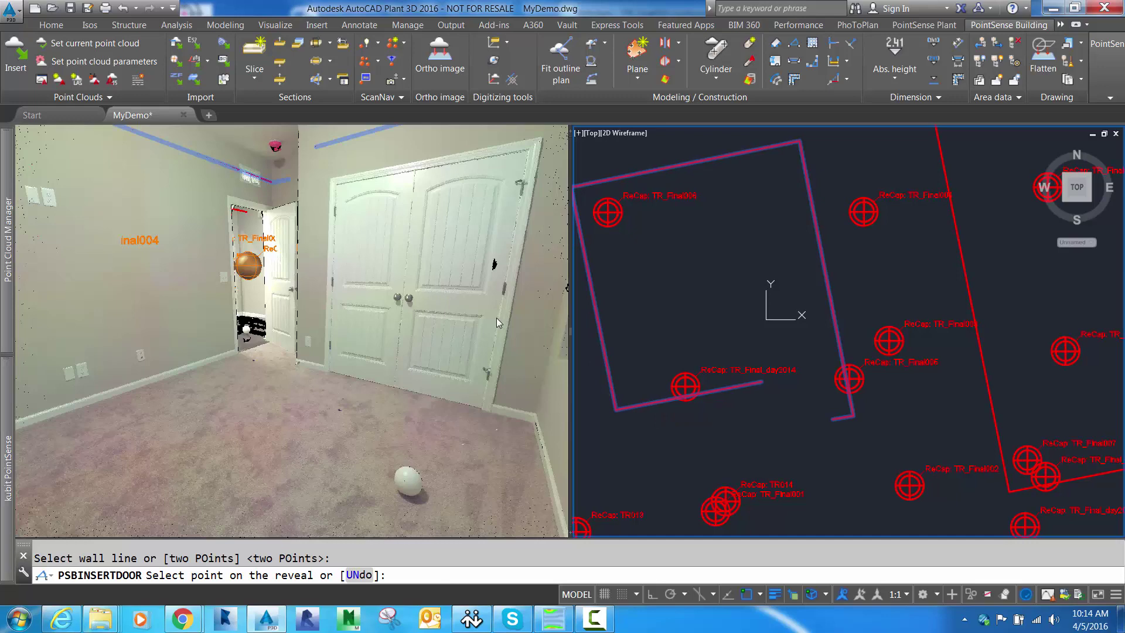
{"action": "left_click", "coordinate": [503, 361]}
{"action": "scroll", "coordinate": [484, 407], "scroll_direction": "up", "scroll_amount": 2}
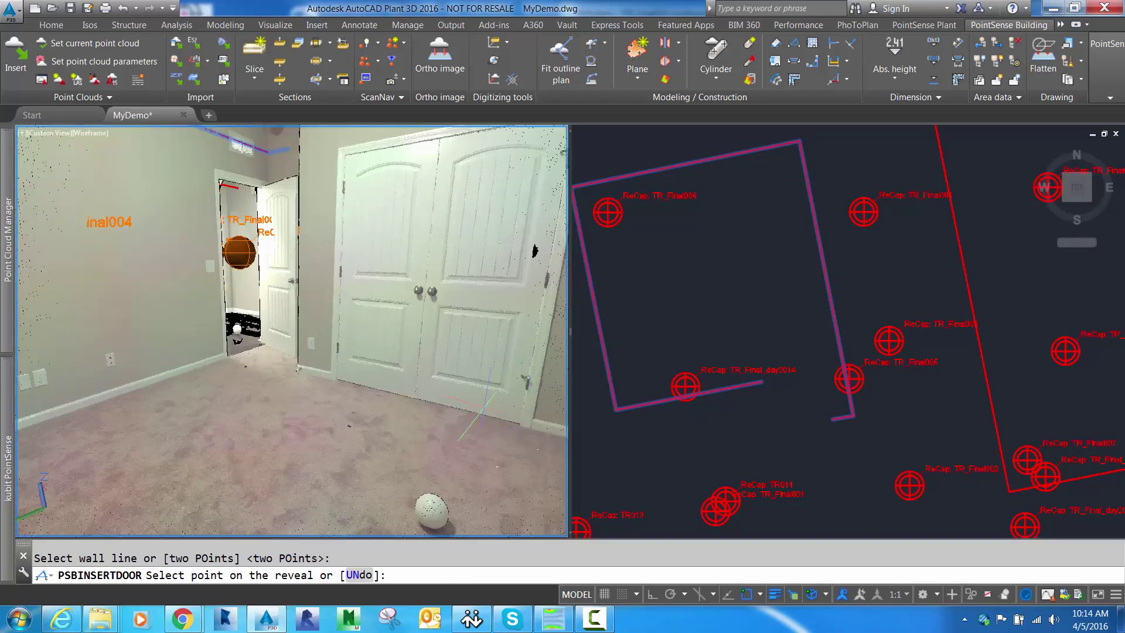
{"action": "left_click", "coordinate": [346, 372]}
{"action": "middle_click_drag", "start_coordinate": [449, 378], "coordinate": [282, 355]}
{"action": "left_click", "coordinate": [368, 363]}
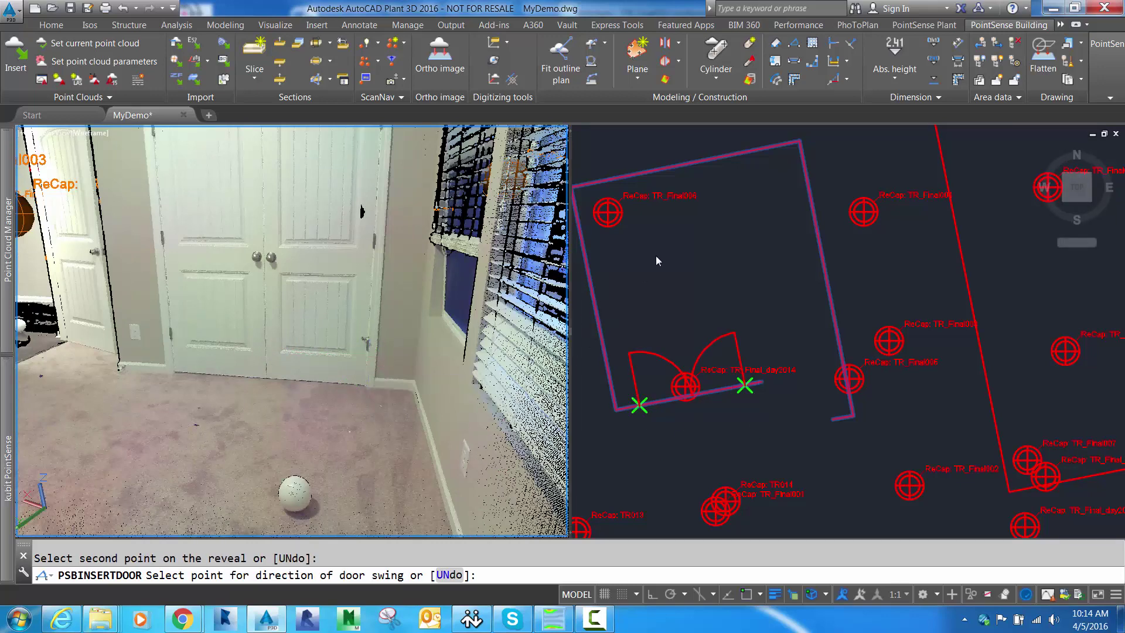
Swing the closet doors into the room and measure a threshold point and a soffit point to place the dimensioned door.
{"action": "left_click", "coordinate": [251, 428]}
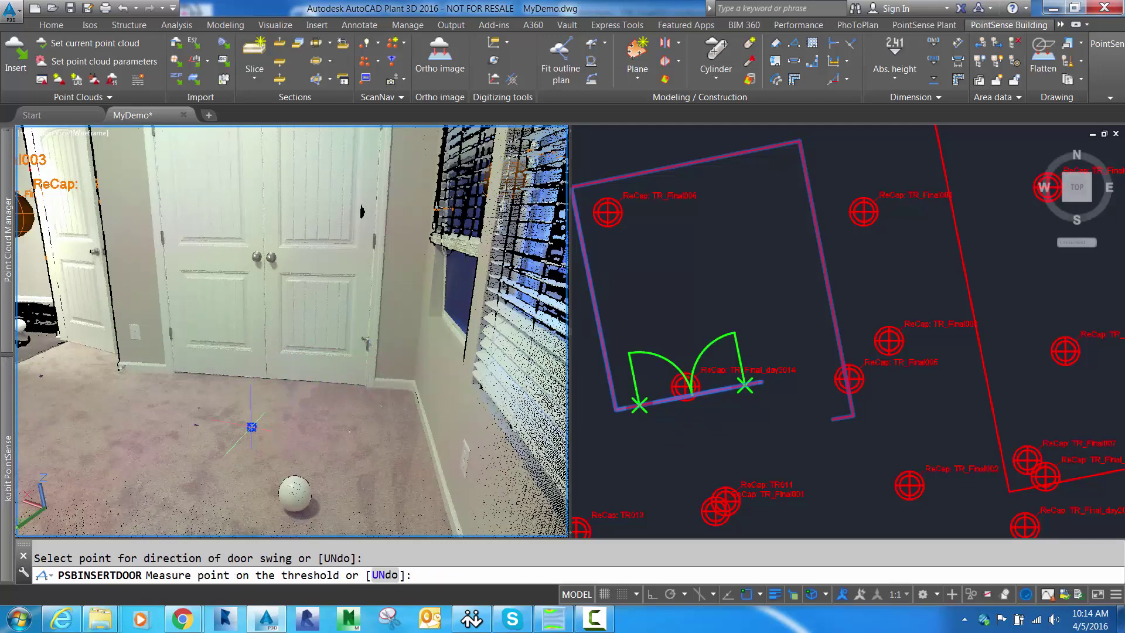
{"action": "left_click", "coordinate": [297, 382]}
{"action": "mouse_move", "coordinate": [281, 291]}
{"action": "middle_mouse_down", "text": "ctrl"}
{"action": "mouse_move", "coordinate": [274, 462]}
{"action": "mouse_move", "coordinate": [284, 296]}
{"action": "middle_mouse_up", "text": "ctrl"}
{"action": "left_click", "coordinate": [316, 275]}
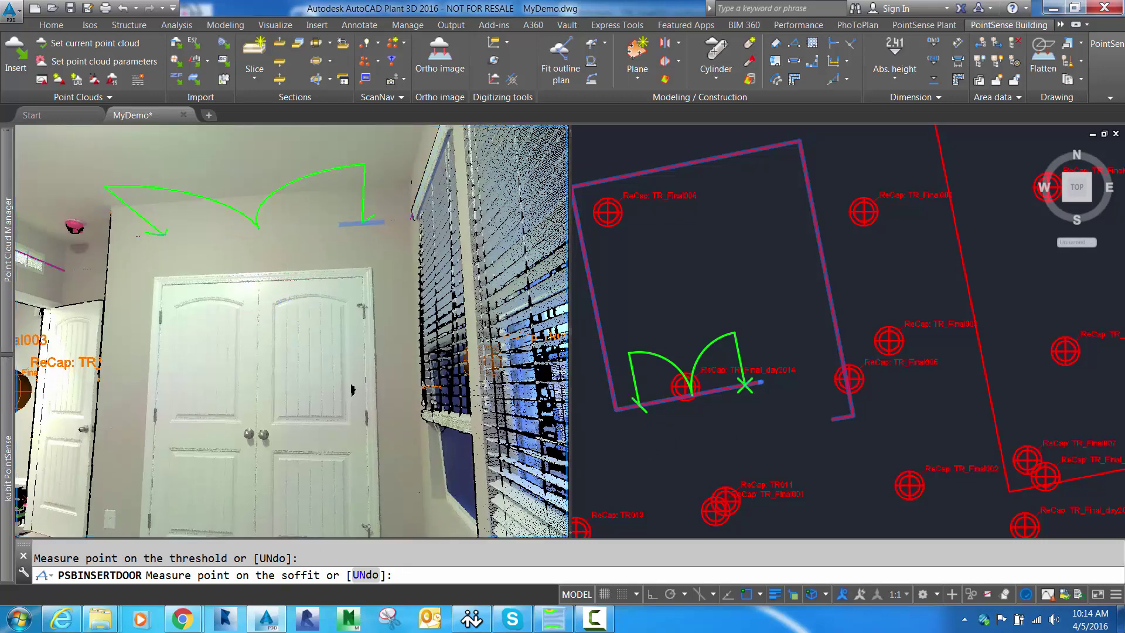
{"action": "left_click", "coordinate": [319, 277]}
{"action": "left_click", "coordinate": [710, 320]}
{"action": "scroll", "coordinate": [711, 364], "scroll_direction": "up", "scroll_amount": 8}
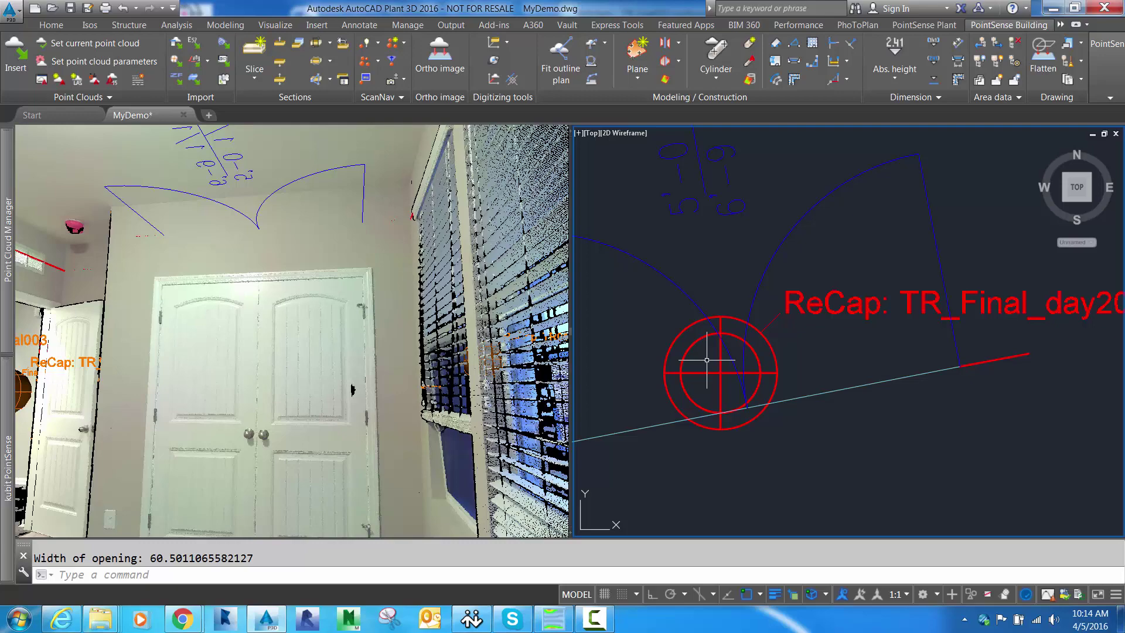
{"action": "left_click", "coordinate": [796, 362]}
{"action": "left_click", "coordinate": [786, 363]}
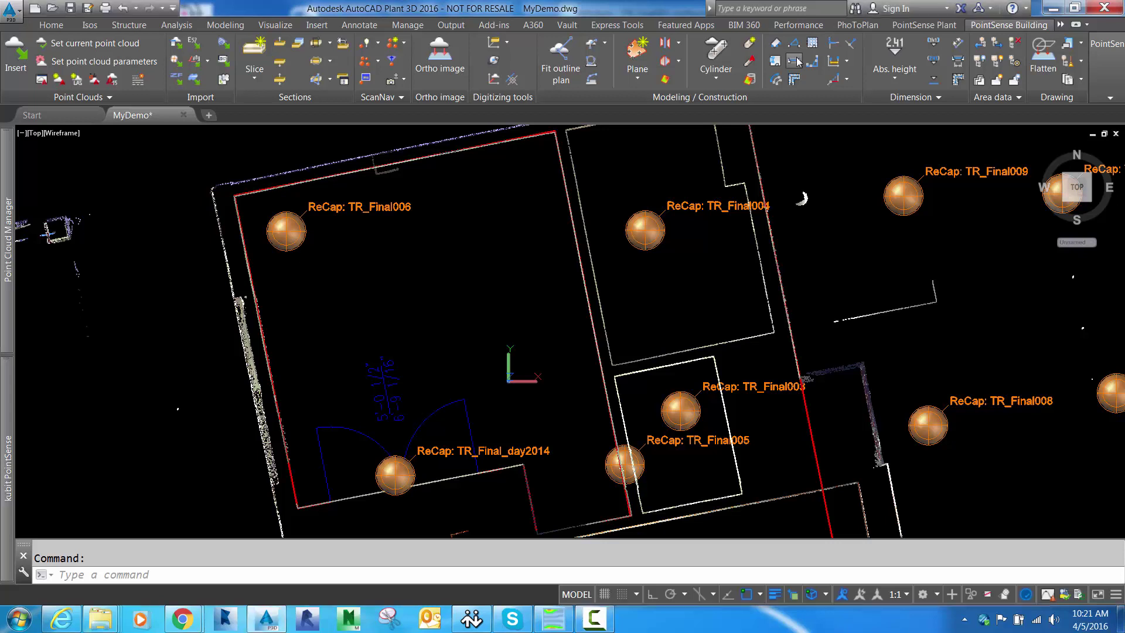
Start a simple-reveal window on the bedroom's outer wall line, picking the wall thickness from the slice and placing the second wall line outside.
{"action": "left_click", "coordinate": [795, 61]}
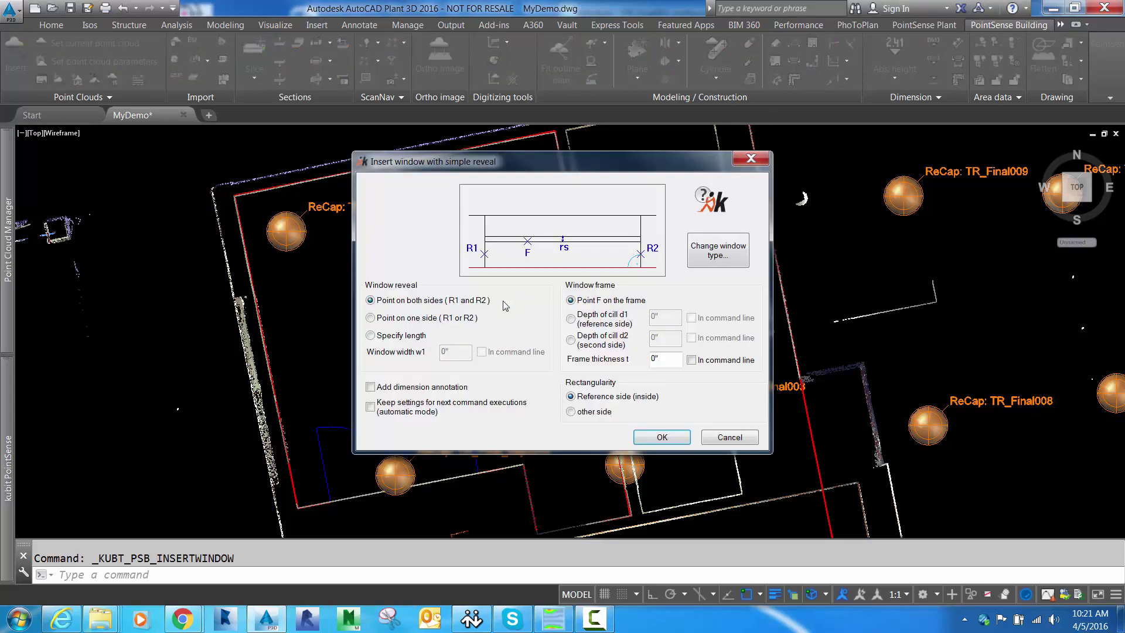
{"action": "left_click", "coordinate": [661, 437]}
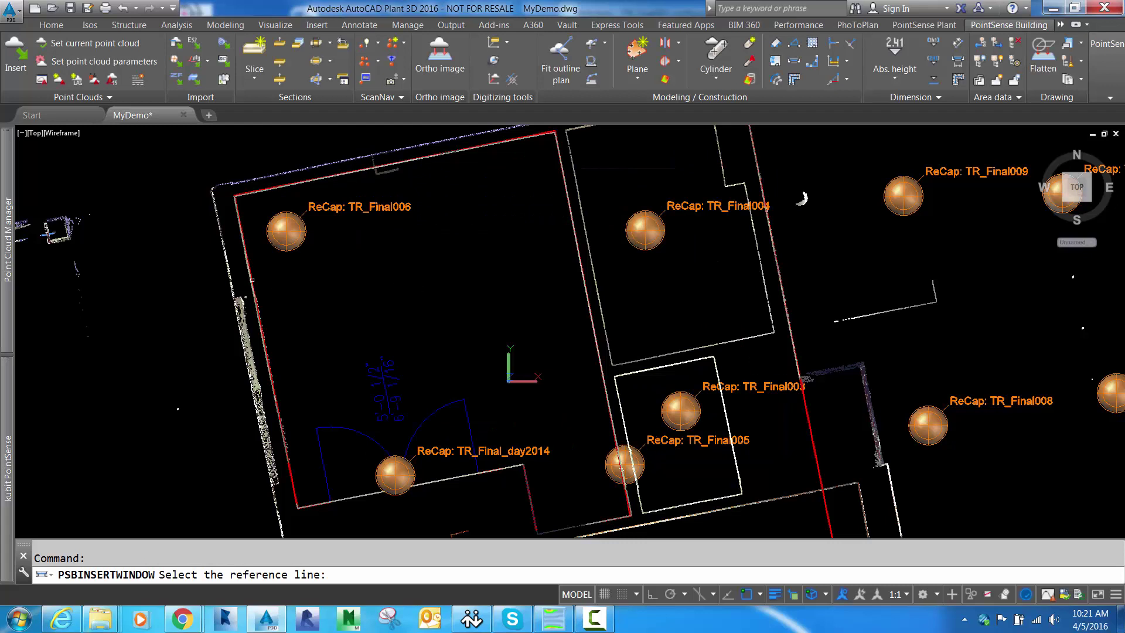
{"action": "left_click", "coordinate": [252, 280]}
{"action": "left_click", "coordinate": [232, 286]}
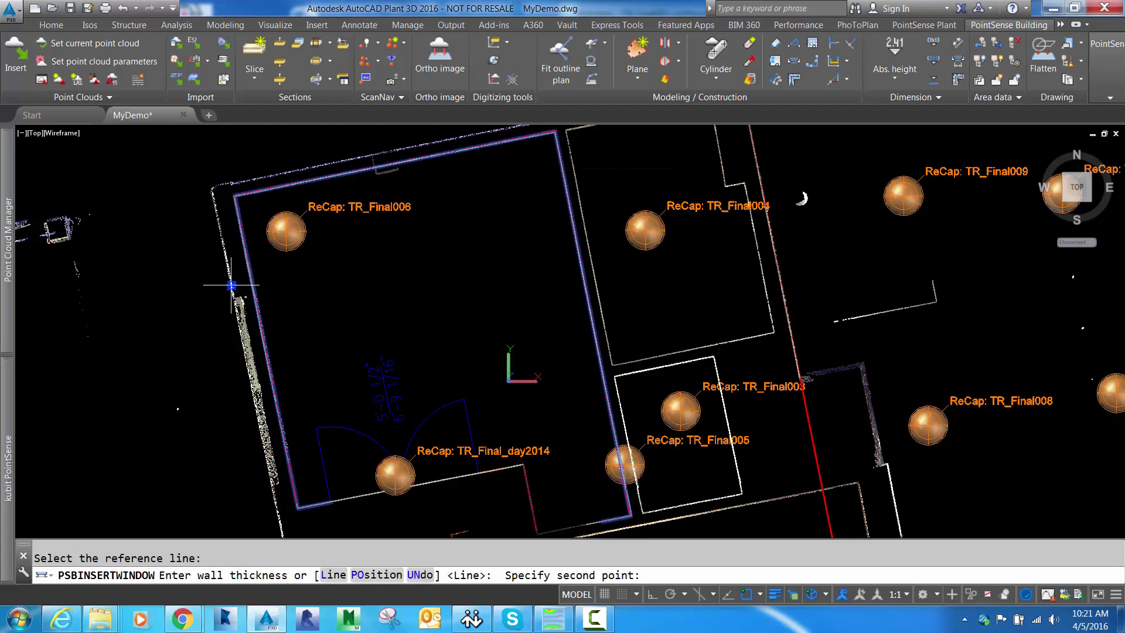
{"action": "left_click", "coordinate": [250, 279]}
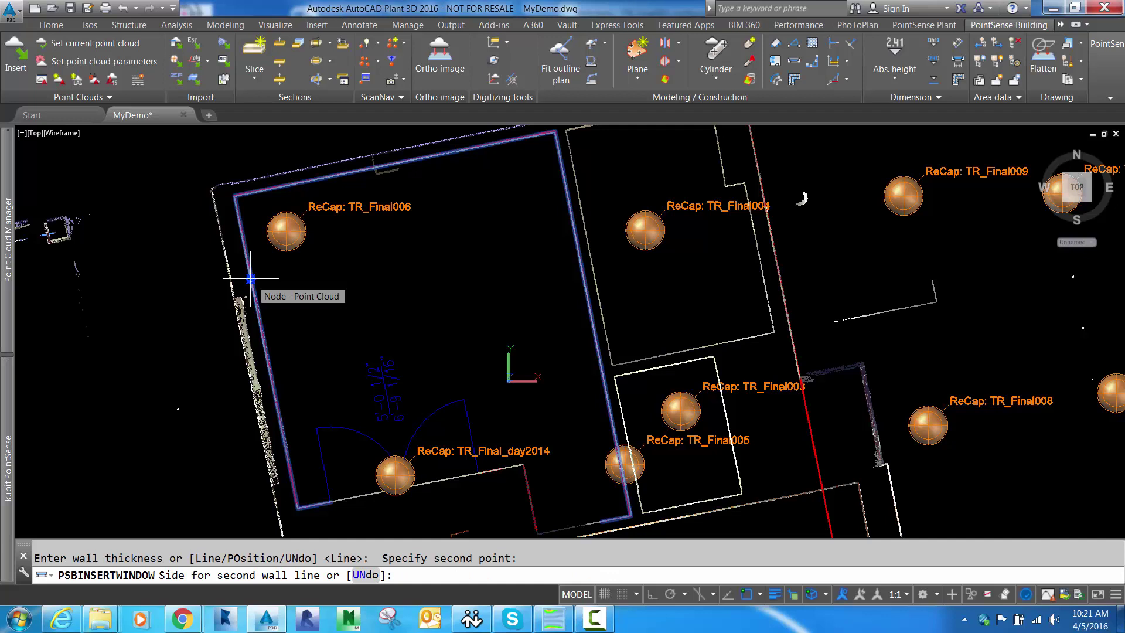
{"action": "left_click", "coordinate": [212, 290]}
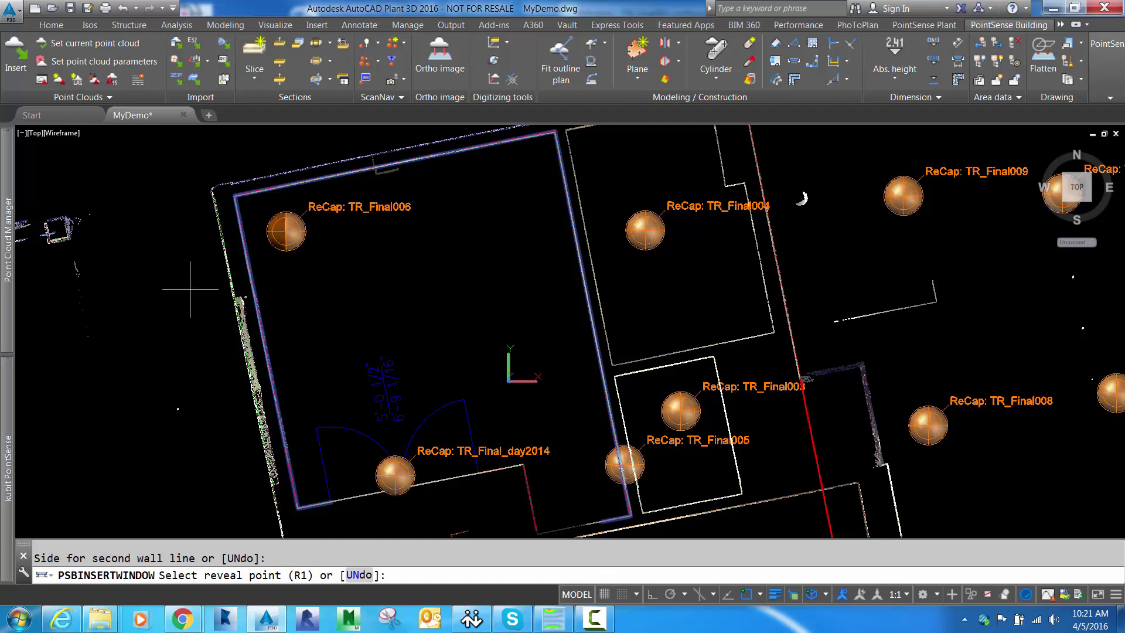
Switch to VirtuSurv and pick the window's reveal points R1 and R2 and a frame point F in the TR_Final005 scan.
{"action": "left_click", "coordinate": [554, 618]}
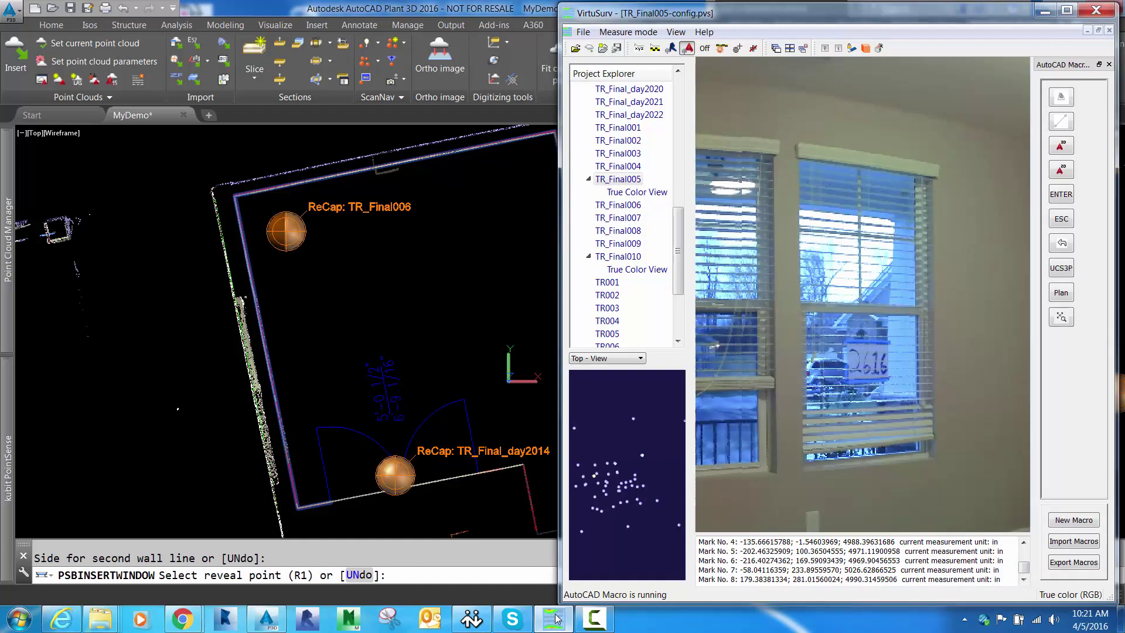
{"action": "scroll", "coordinate": [919, 436], "scroll_direction": "up", "scroll_amount": 4}
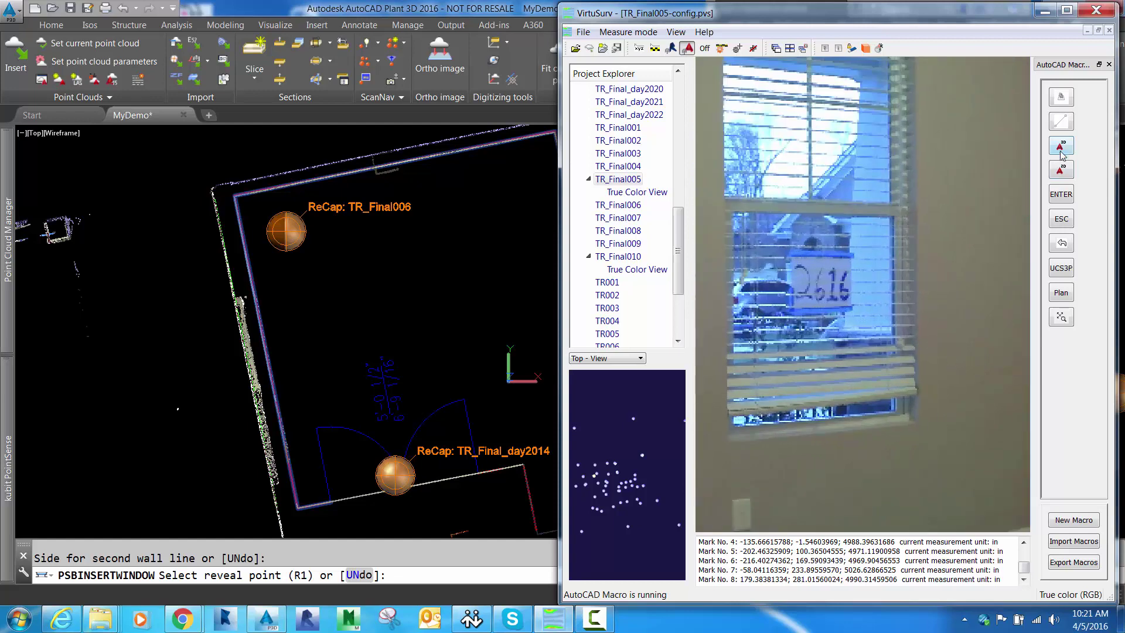
{"action": "left_click", "coordinate": [1061, 147]}
{"action": "left_click", "coordinate": [918, 416]}
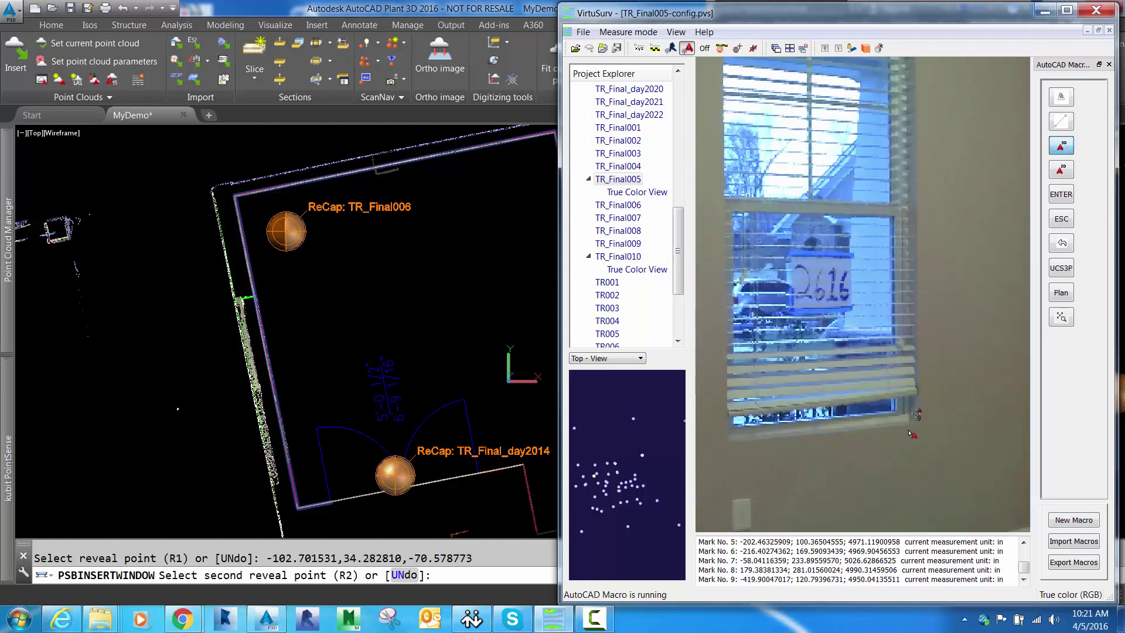
{"action": "left_click", "coordinate": [870, 431]}
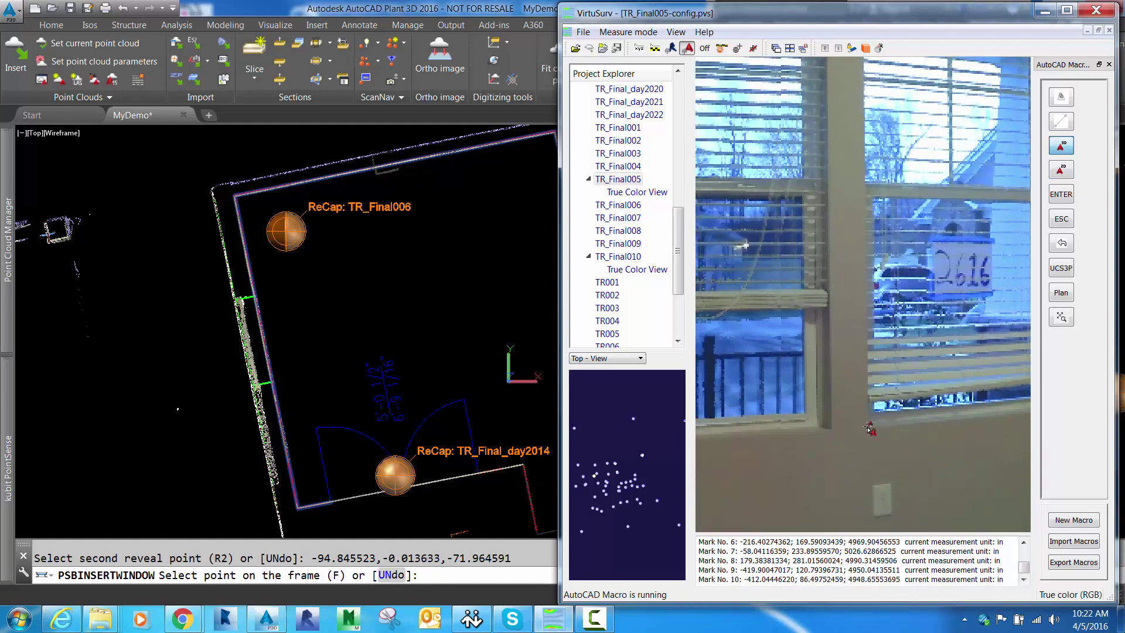
{"action": "left_click", "coordinate": [917, 195]}
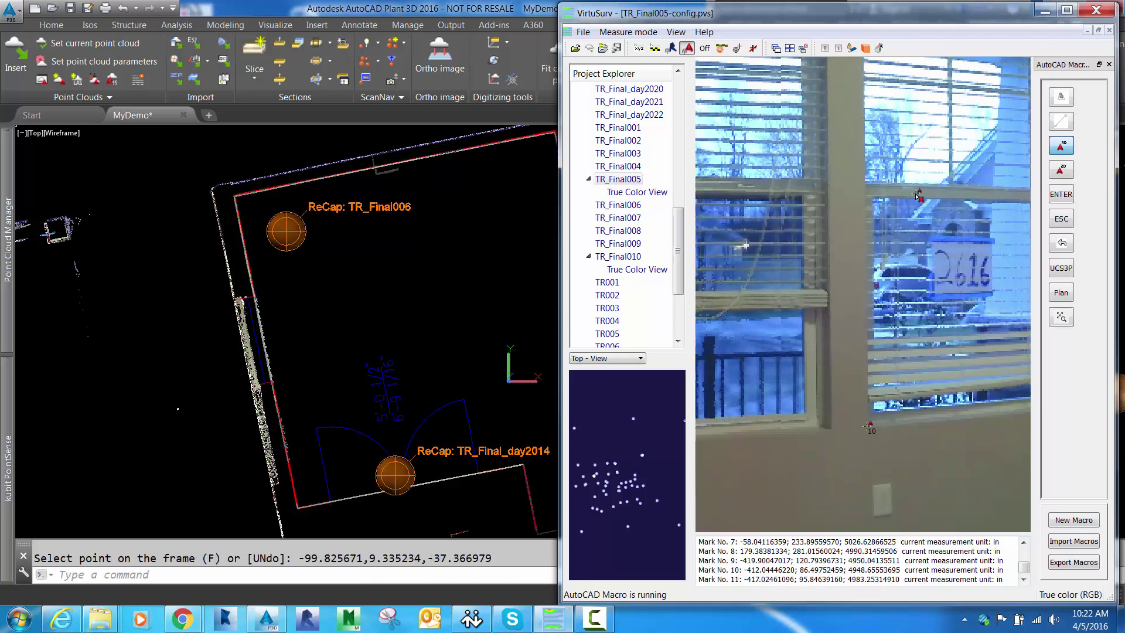
Insert a recess in the large room's upper wall line, picking reveal points R1 and R2 and depth point D at the sliced protrusion.
{"action": "middle_click_drag", "start_coordinate": [239, 376], "coordinate": [236, 374]}
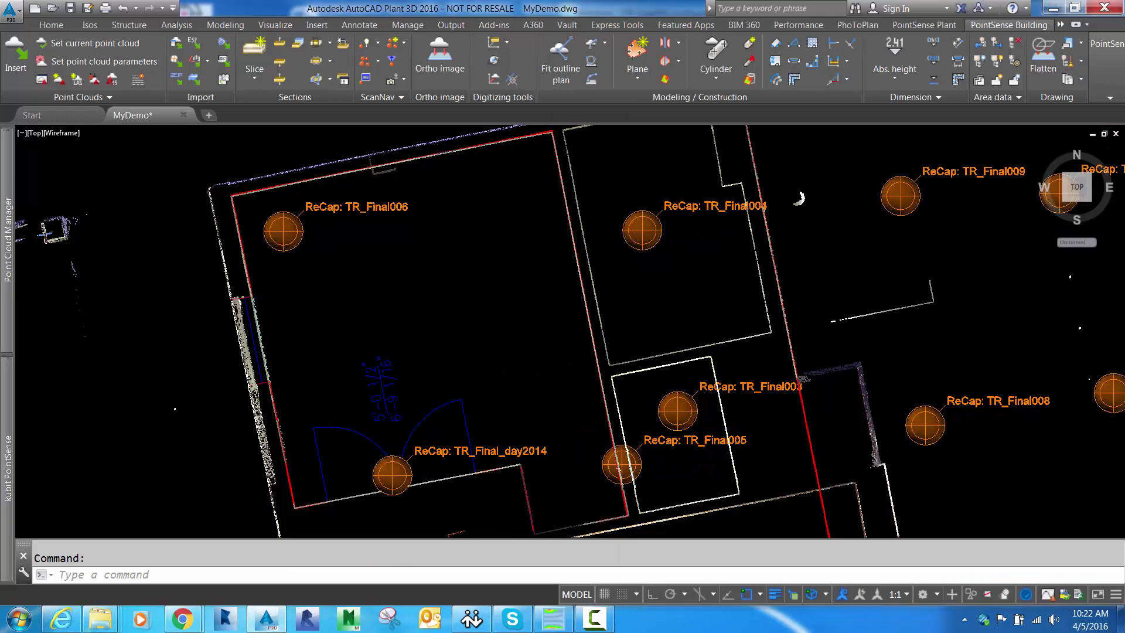
{"action": "scroll", "coordinate": [225, 362], "scroll_direction": "up", "scroll_amount": 3}
{"action": "mouse_move", "coordinate": [6, 446]}
{"action": "left_click", "coordinate": [40, 188]}
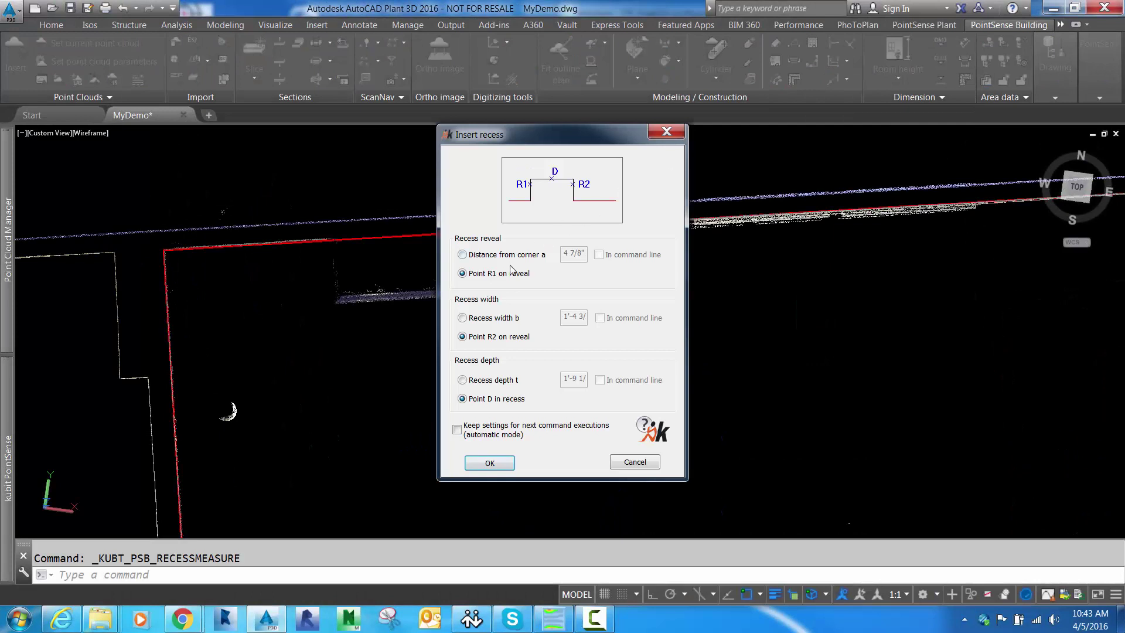
{"action": "left_click", "coordinate": [484, 463]}
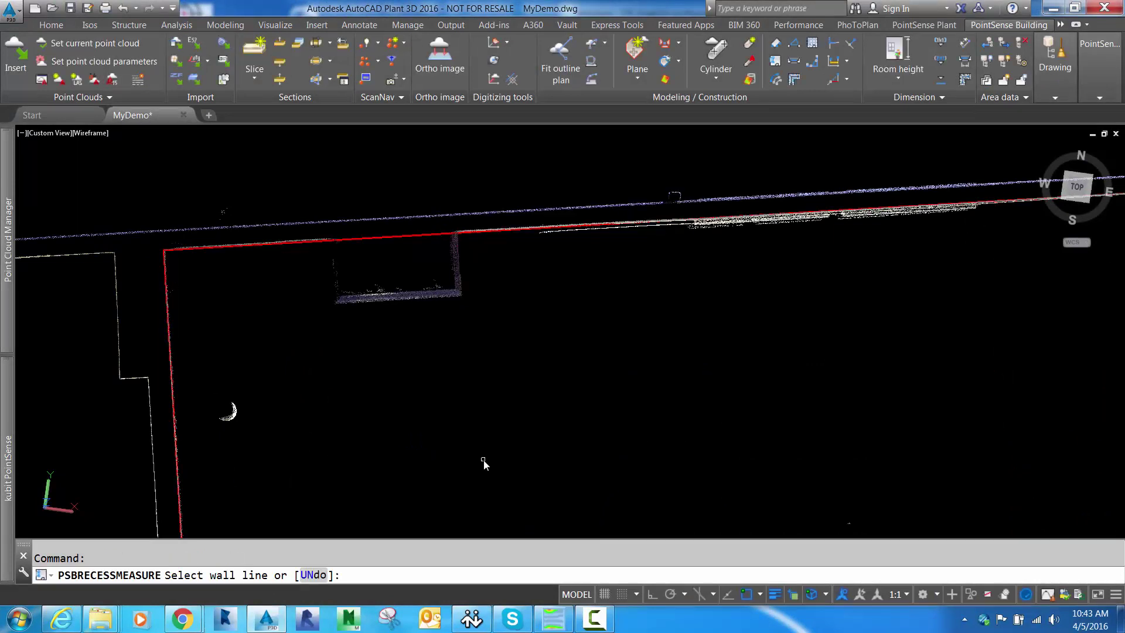
{"action": "left_click", "coordinate": [354, 239]}
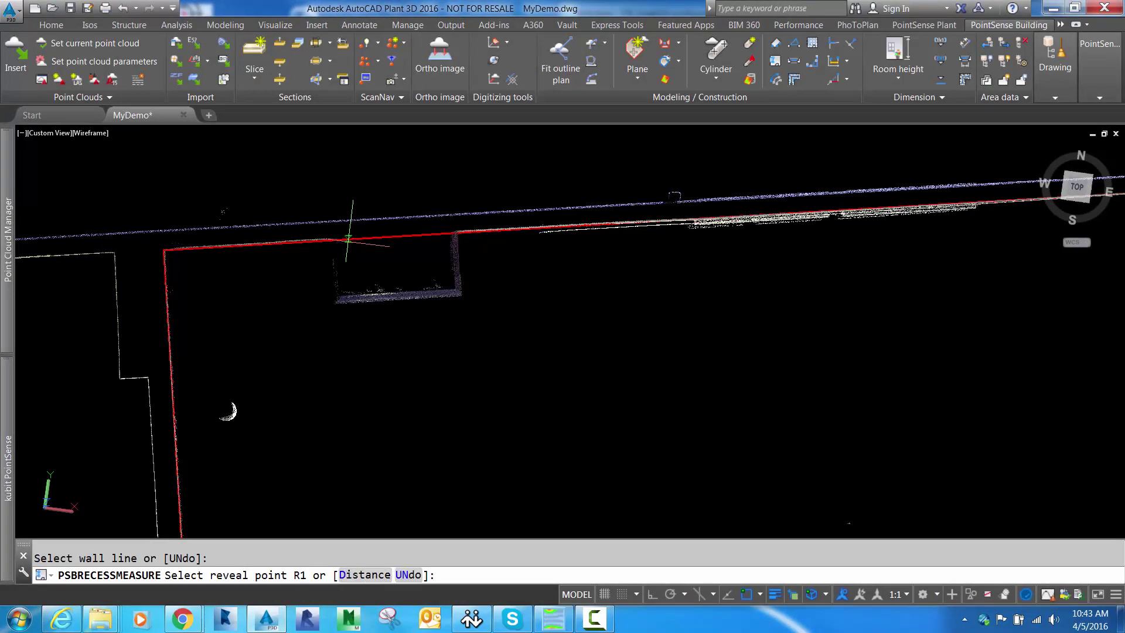
{"action": "left_click", "coordinate": [329, 270]}
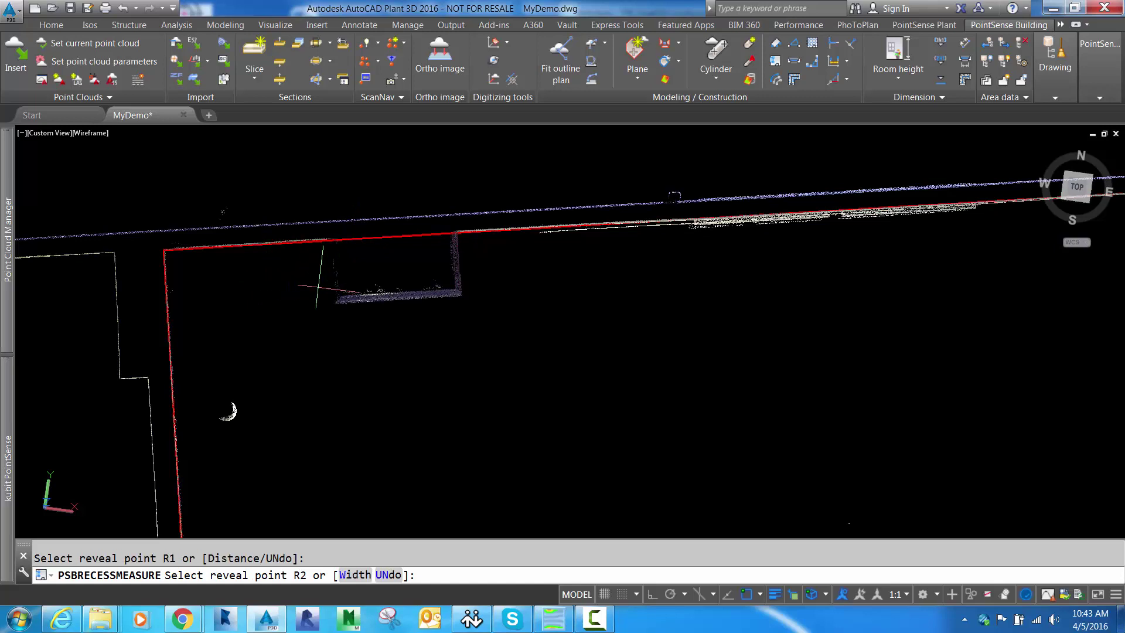
{"action": "left_click", "coordinate": [474, 260]}
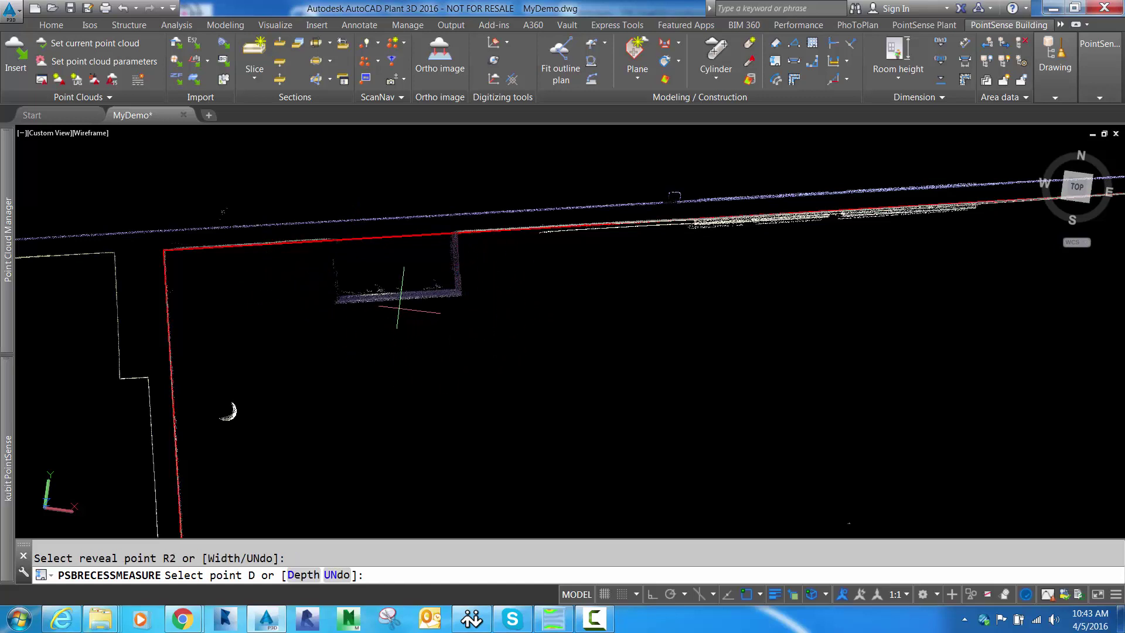
{"action": "left_click", "coordinate": [398, 299]}
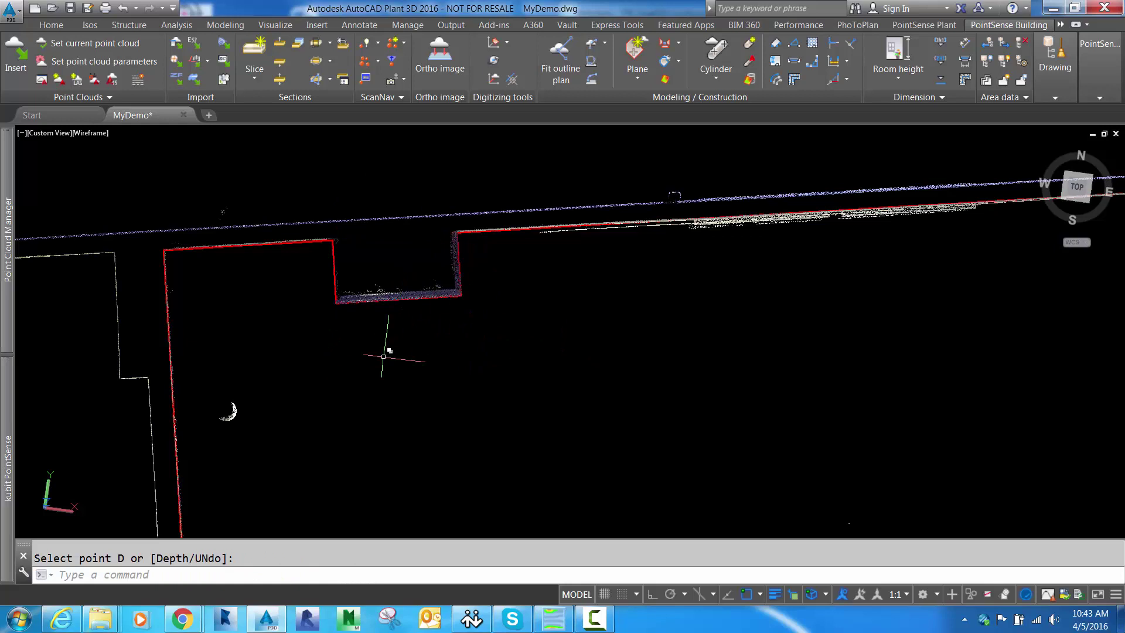
Add an outline-symbol floor and room height label in the large room, measuring a floor point and a ceiling point in the TR_Final010 scan.
{"action": "scroll", "coordinate": [141, 502], "scroll_direction": "down", "scroll_amount": 4}
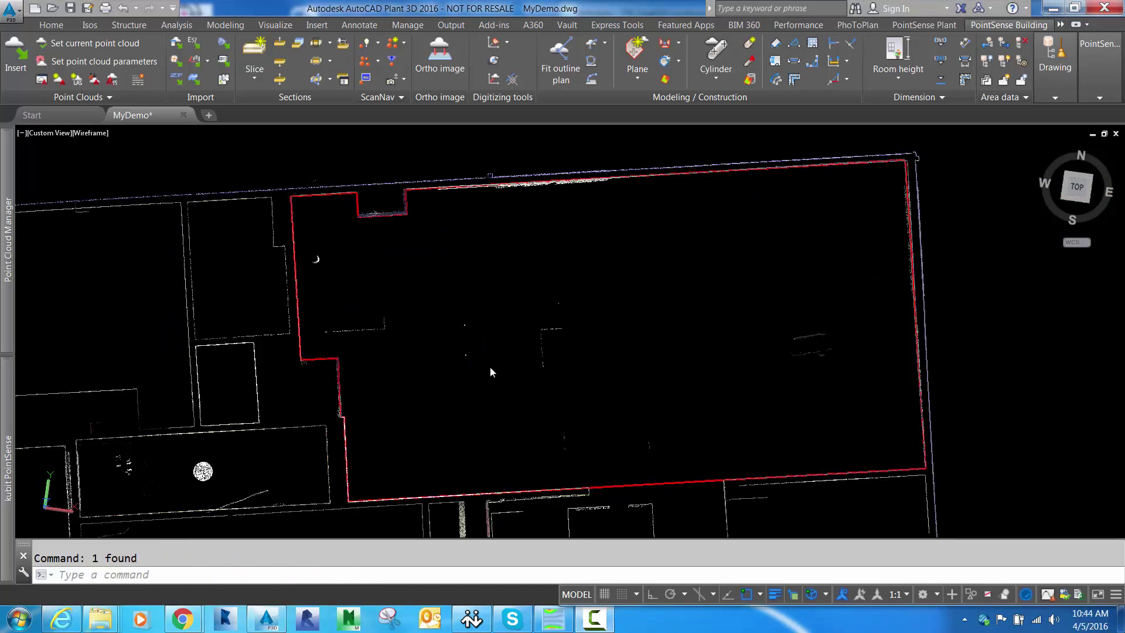
{"action": "left_click", "coordinate": [896, 59]}
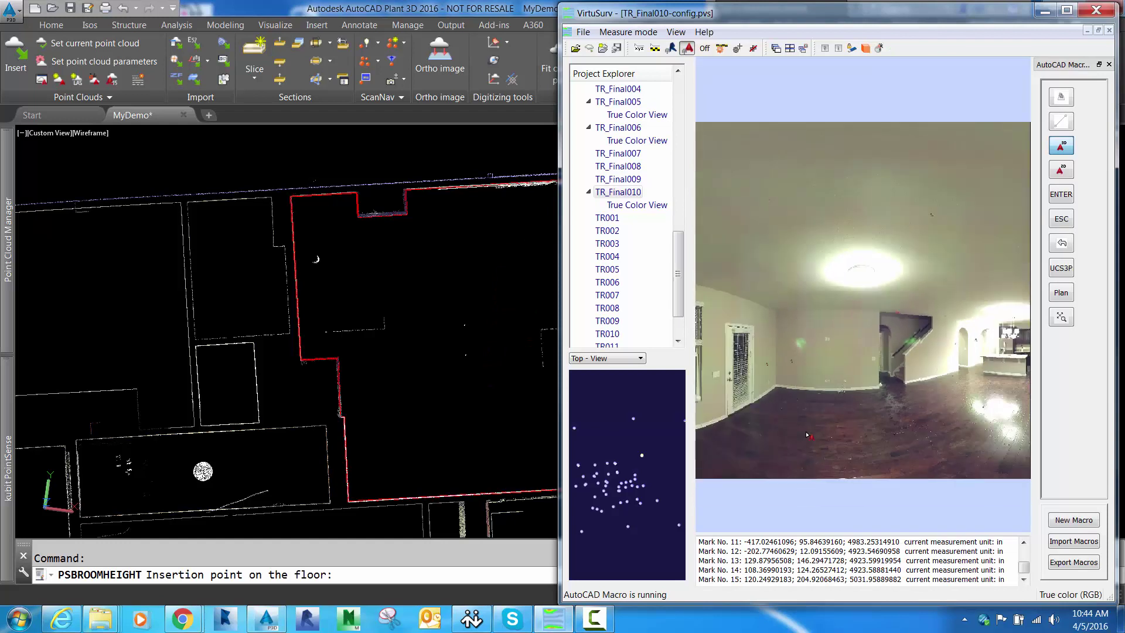
{"action": "left_click", "coordinate": [812, 426]}
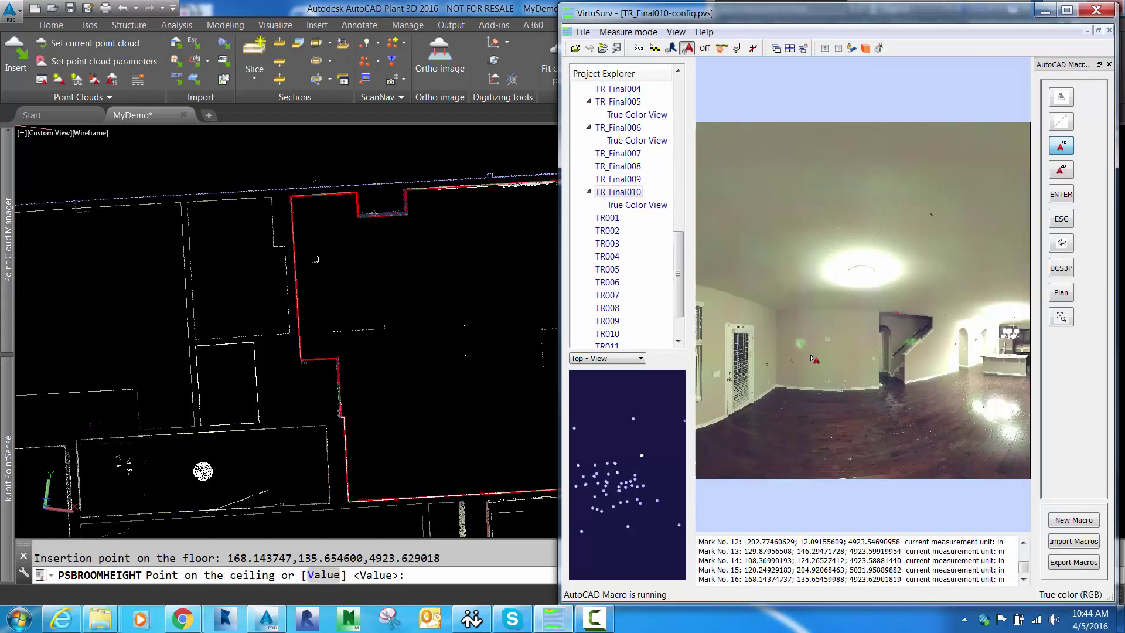
{"action": "left_click", "coordinate": [798, 284]}
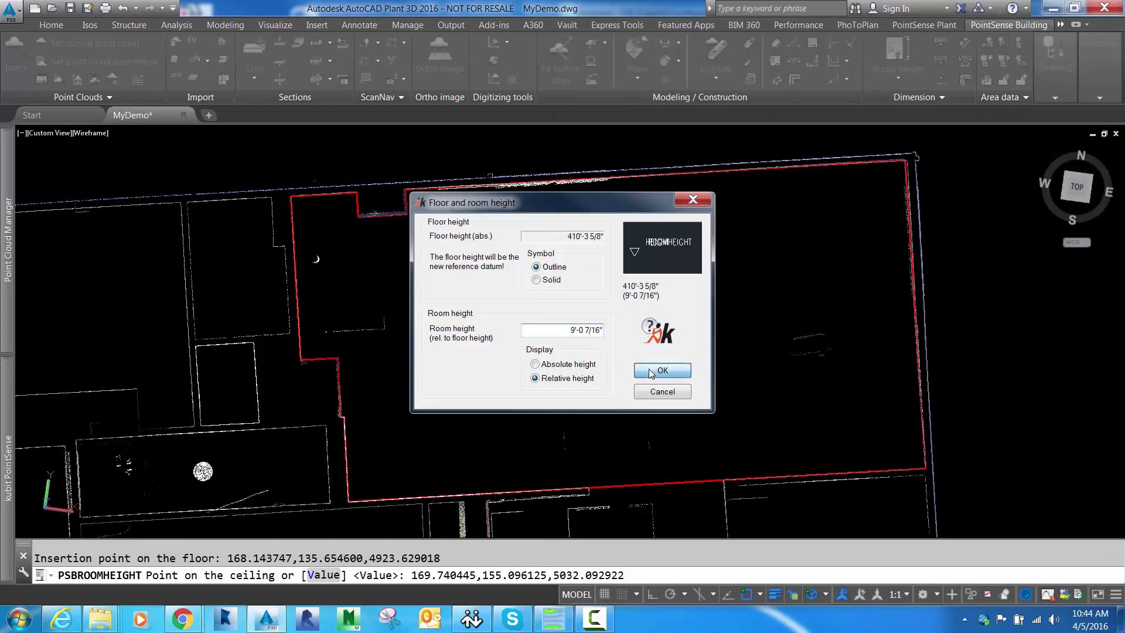
{"action": "left_click", "coordinate": [649, 369]}
{"action": "scroll", "coordinate": [854, 364], "scroll_direction": "up", "scroll_amount": 10}
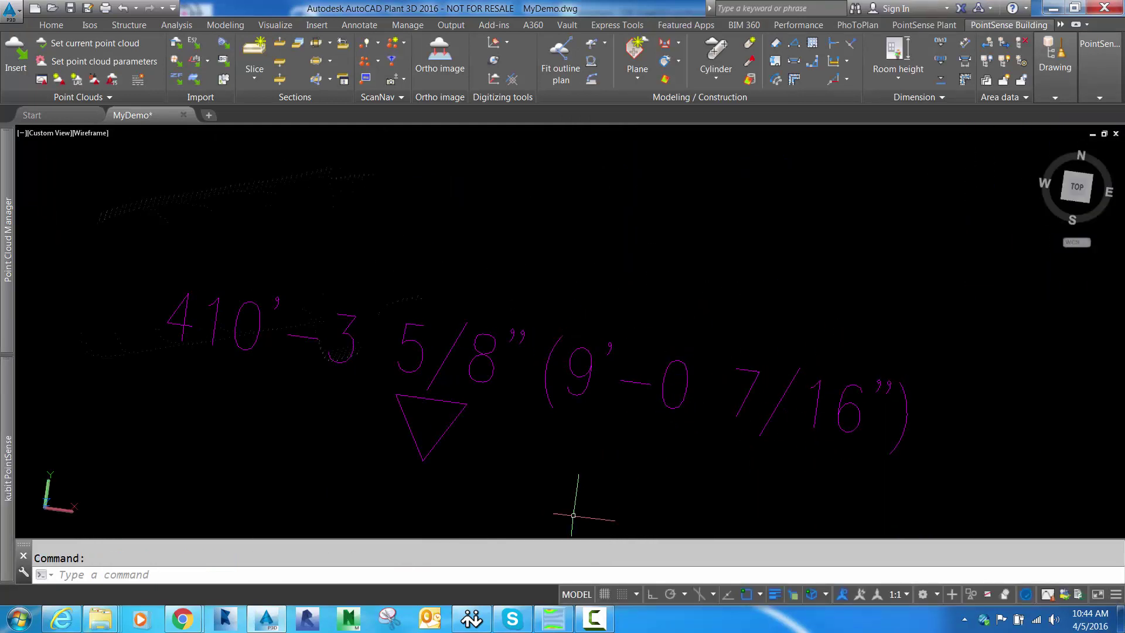
Place another floor and room height label with relative height, measuring floor and ceiling points near the kitchen in the TR_Final010 scan.
{"action": "left_click", "coordinate": [897, 55]}
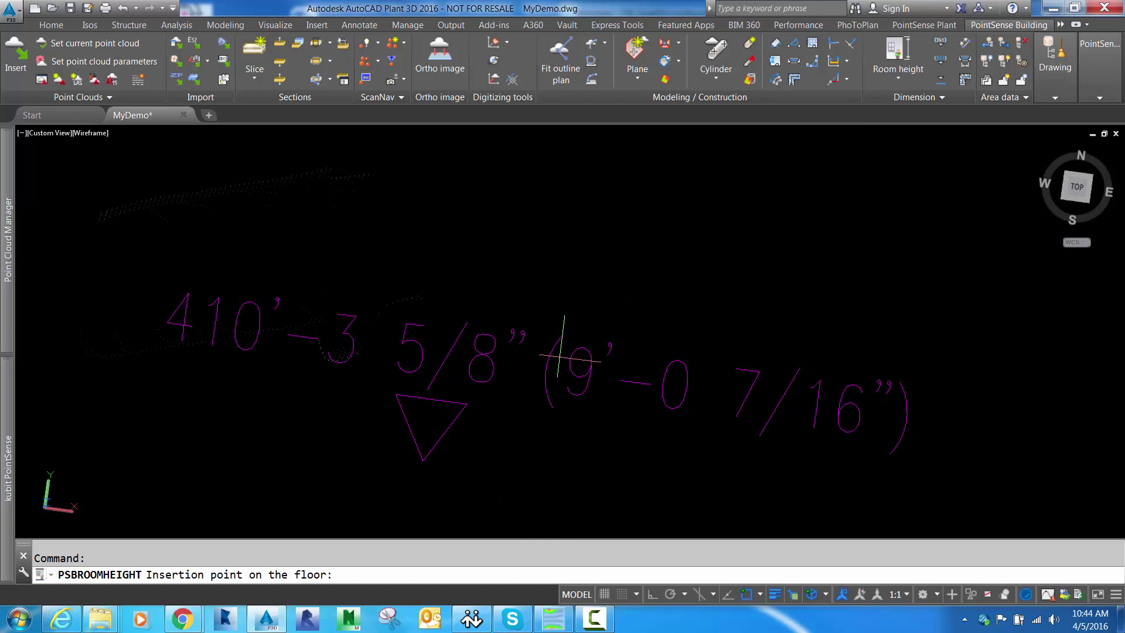
{"action": "left_click", "coordinate": [553, 618]}
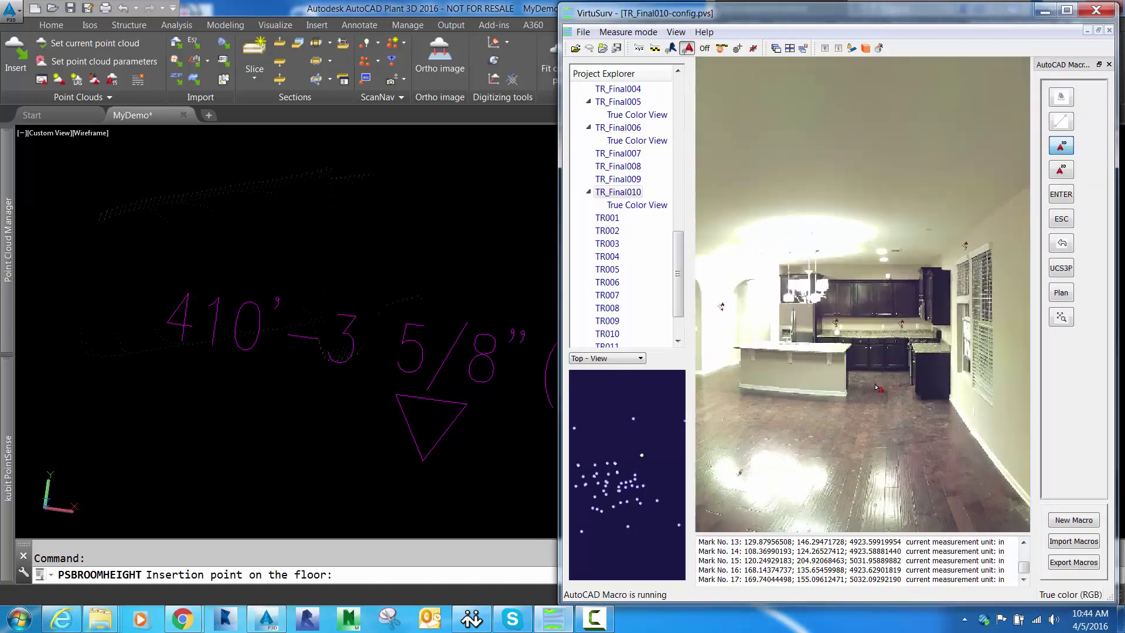
{"action": "left_click", "coordinate": [876, 391]}
{"action": "left_click", "coordinate": [883, 207]}
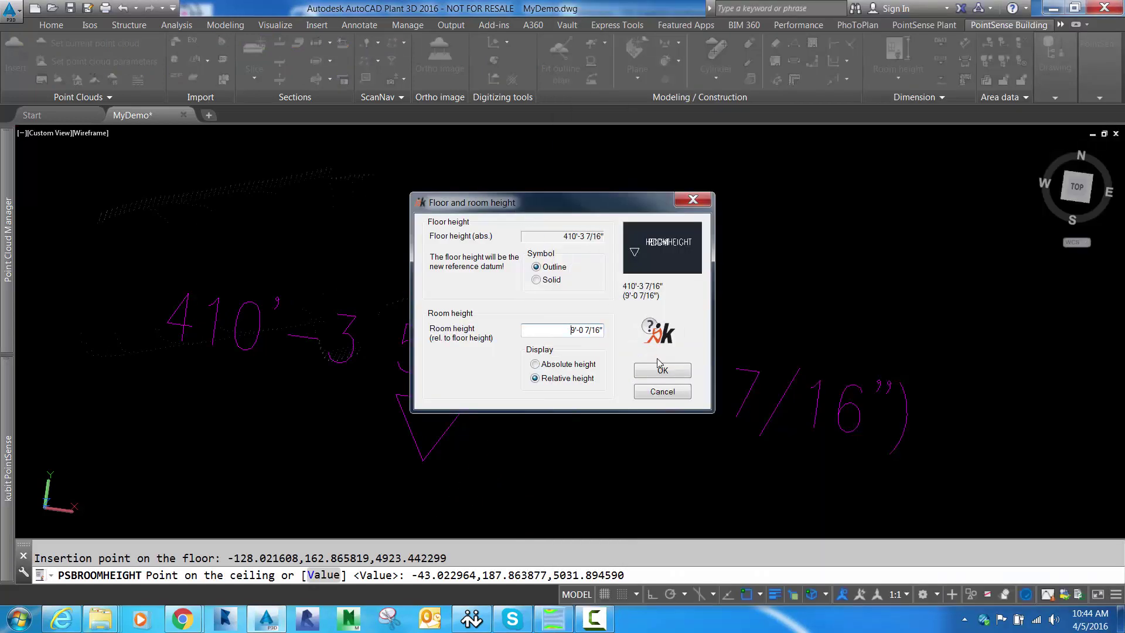
{"action": "left_click", "coordinate": [662, 370]}
{"action": "scroll", "coordinate": [662, 370], "scroll_direction": "down", "scroll_amount": 5}
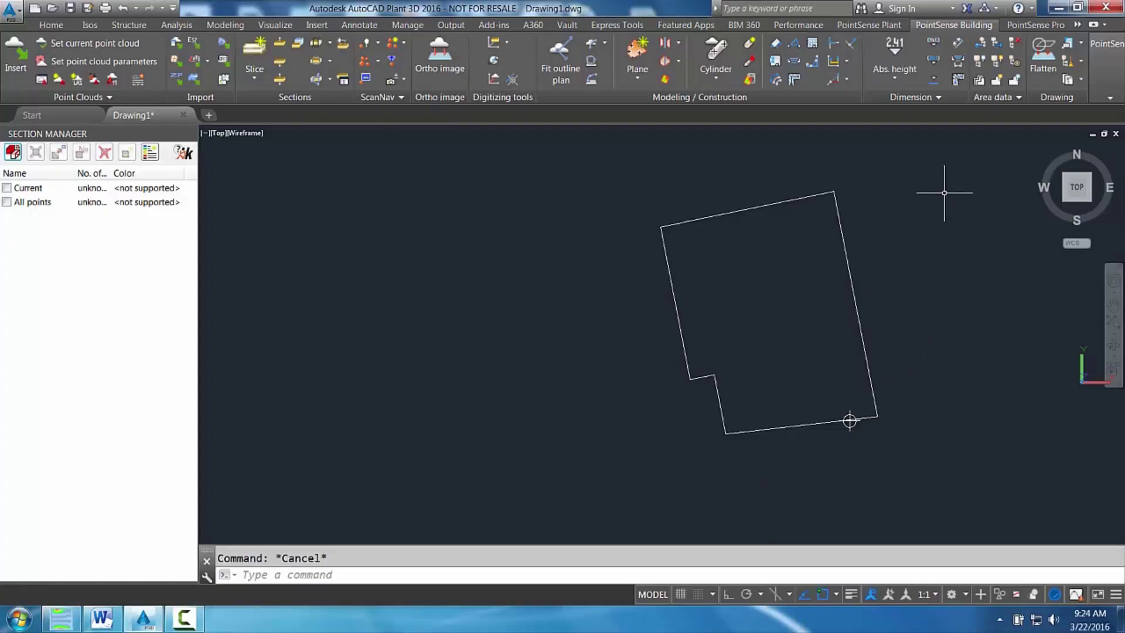
Configure a line-aligned measured grid with a point as nodal point and first and second grid widths of 20 in.
{"action": "left_click", "coordinate": [812, 43]}
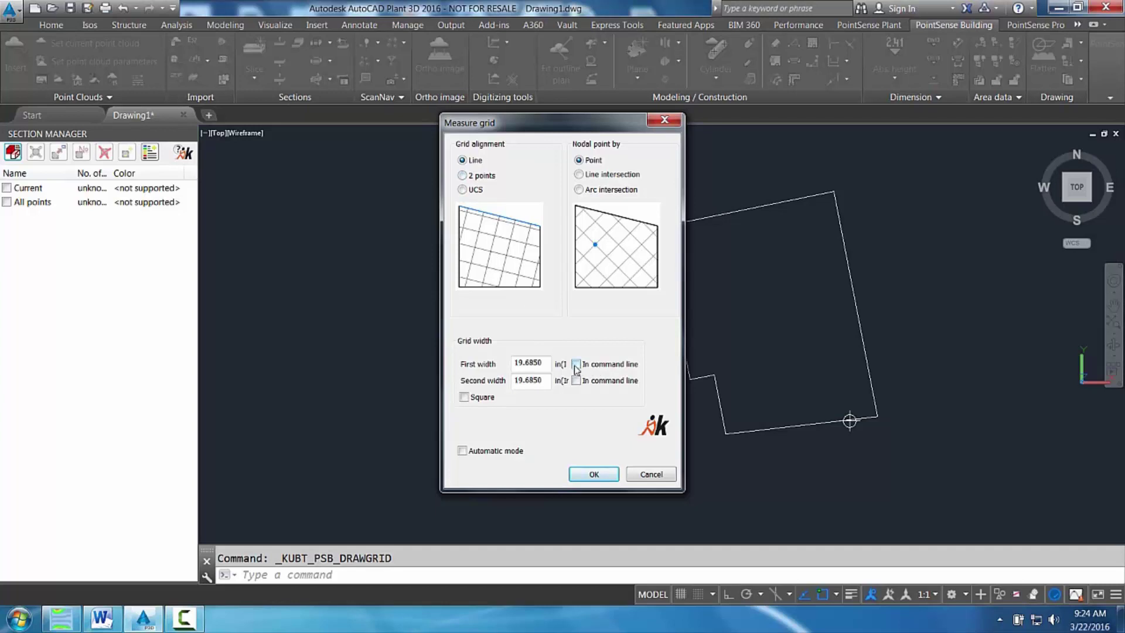
{"action": "double_click", "coordinate": [545, 364]}
{"action": "type", "text": "20"}
{"action": "key", "text": "Tab"}
{"action": "type", "text": "20"}
{"action": "left_click", "coordinate": [594, 474]}
Draw the grid inside the room outline, using the upper wall as reference line and its west endpoint as the grid start point.
{"action": "left_click", "coordinate": [849, 421]}
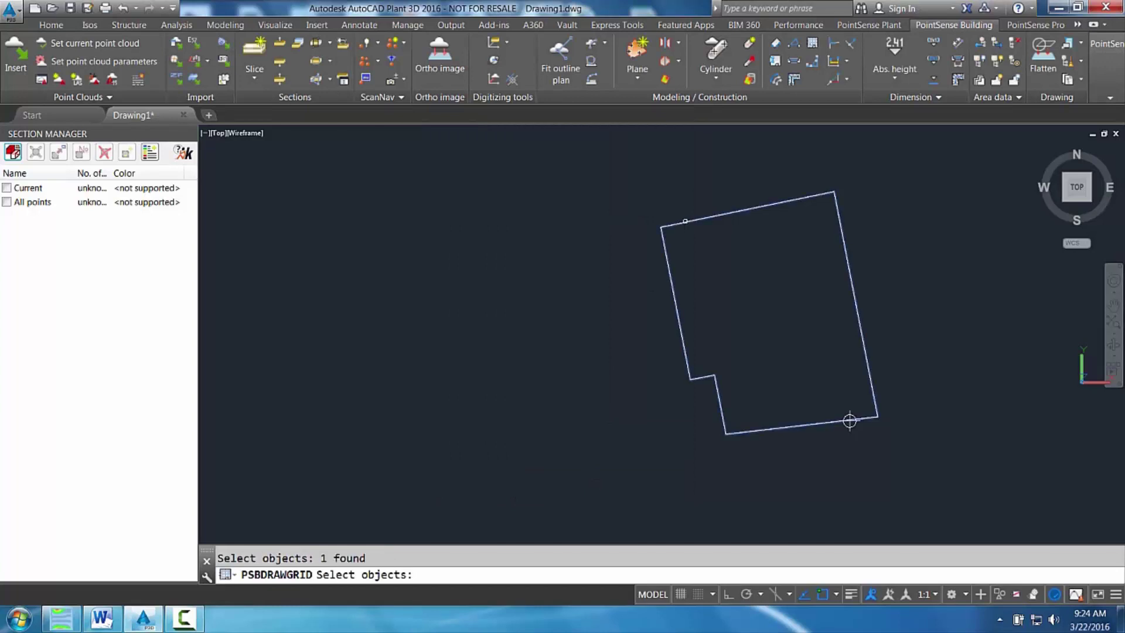
{"action": "key", "text": "Return"}
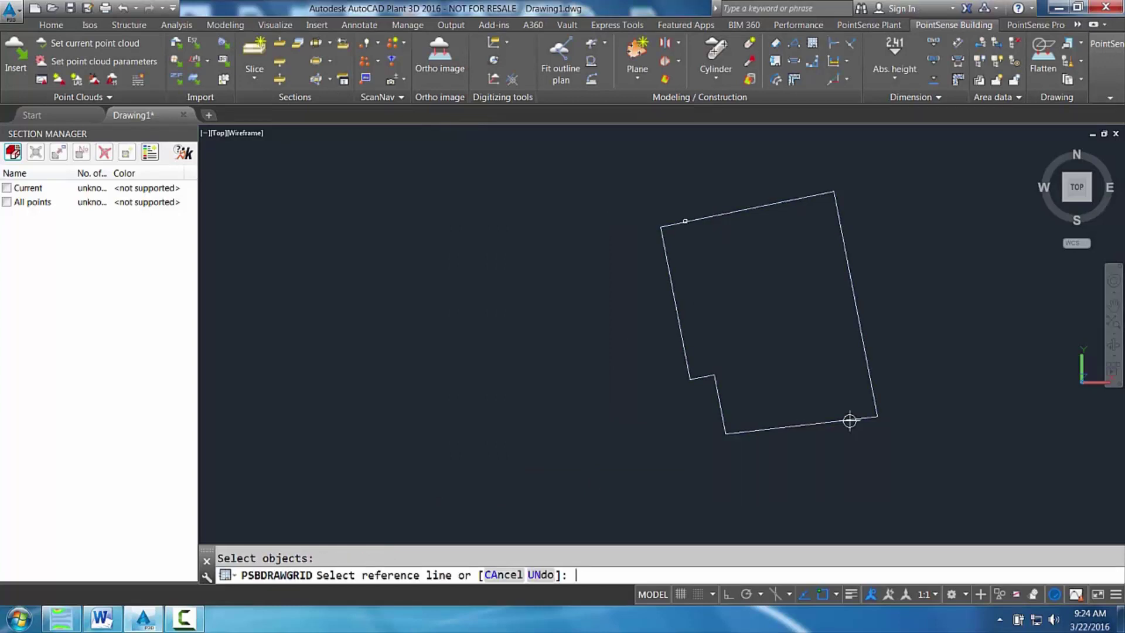
{"action": "left_click", "coordinate": [685, 222]}
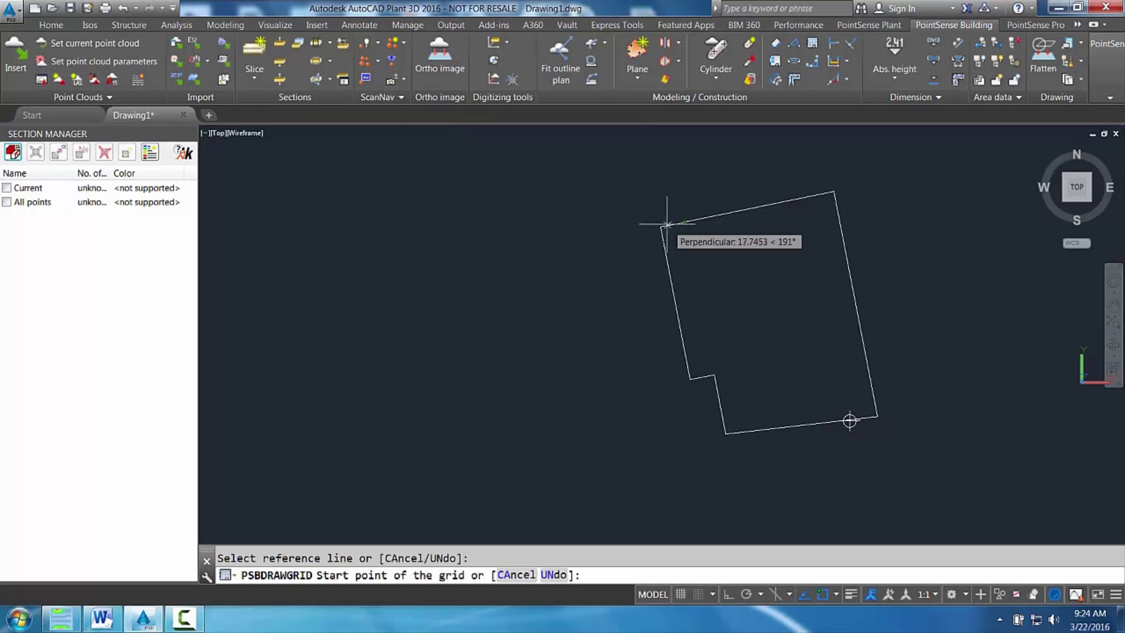
{"action": "type", "text": "en"}
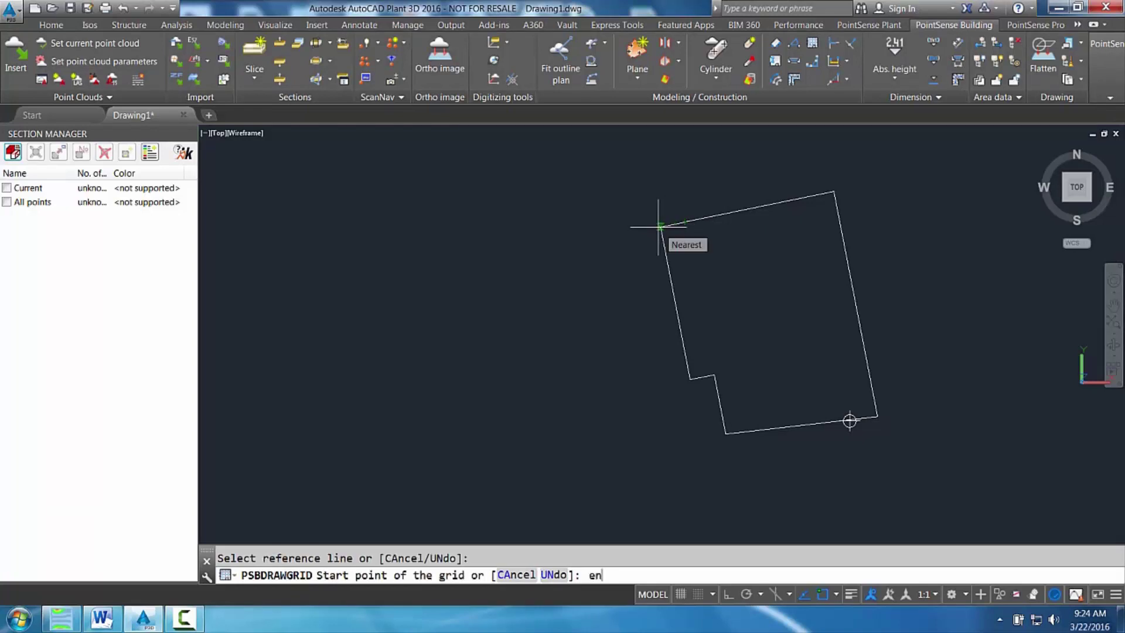
{"action": "type", "text": "d"}
{"action": "key", "text": "Return"}
{"action": "left_click", "coordinate": [659, 228]}
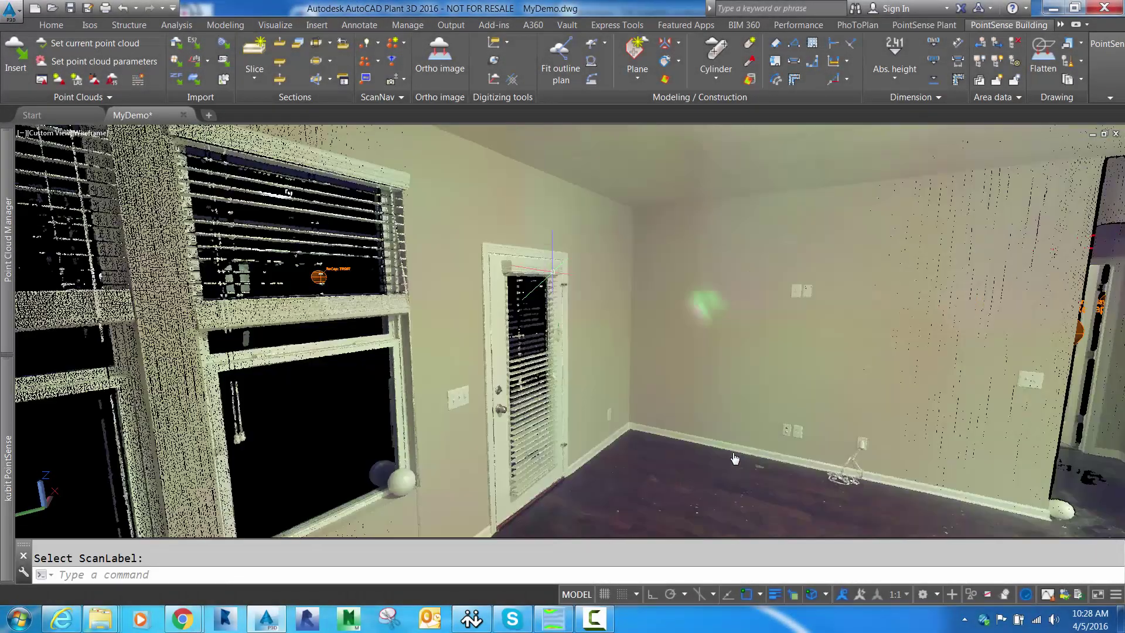
Start a best-fit plane from a point cloud section, clipping the wall area above and to the right of the patio door with a polygon.
{"action": "left_click", "coordinate": [637, 71]}
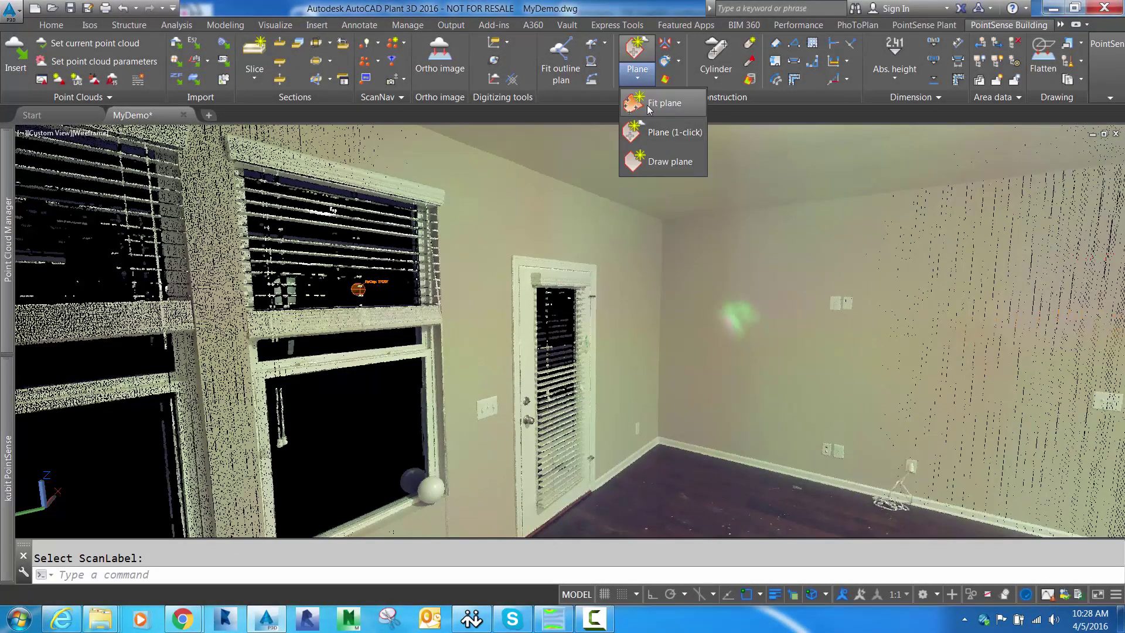
{"action": "left_click", "coordinate": [651, 109]}
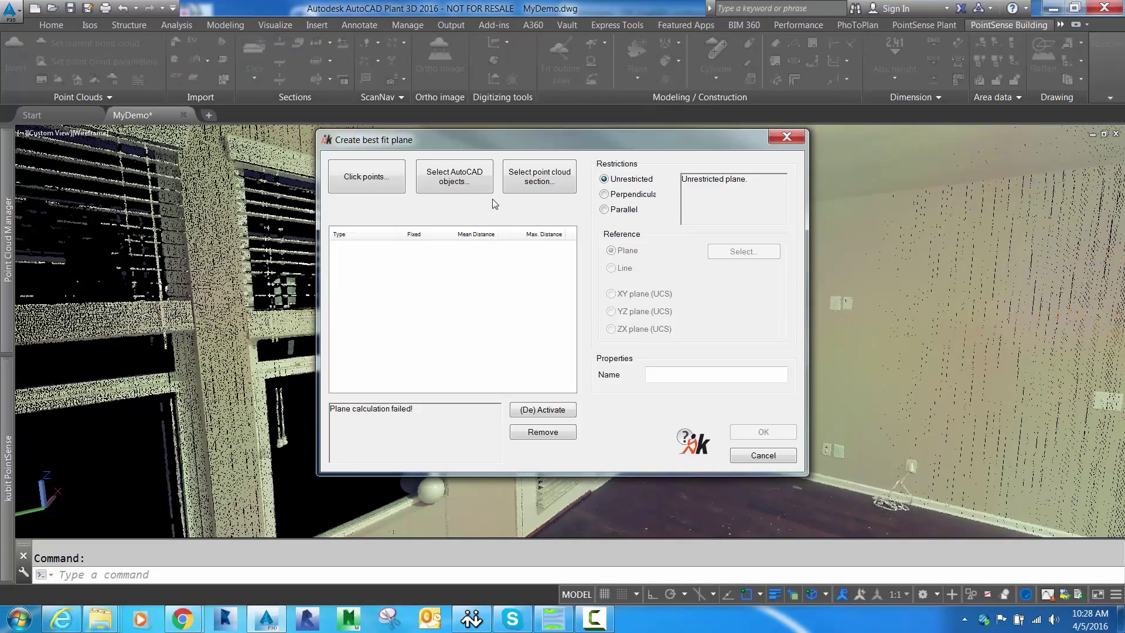
{"action": "left_click", "coordinate": [541, 187]}
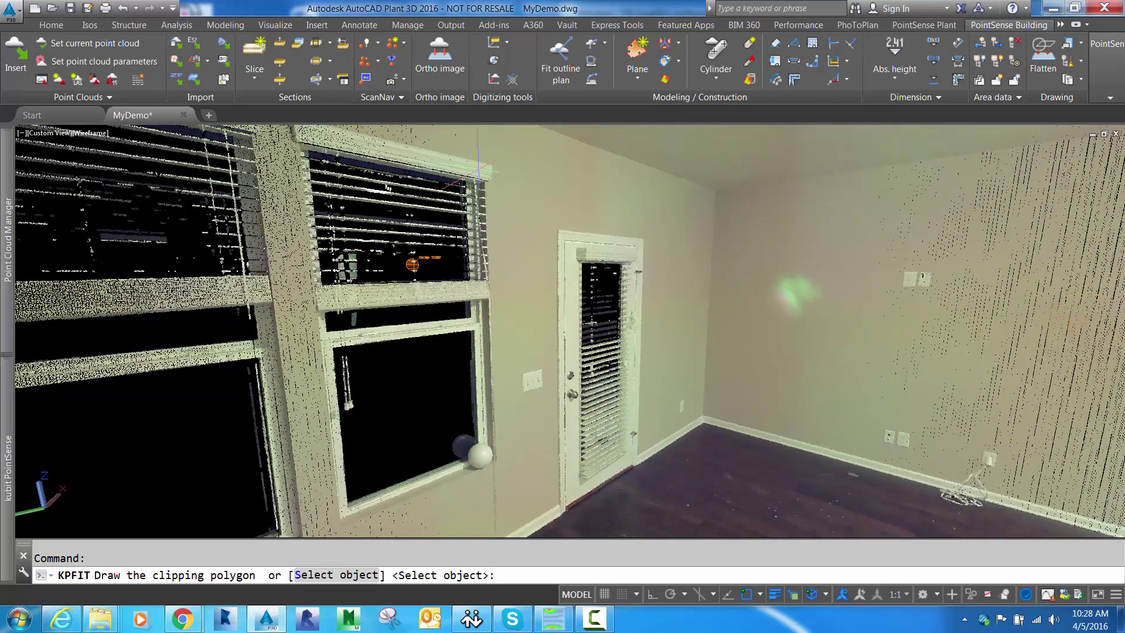
{"action": "left_click", "coordinate": [527, 152]}
{"action": "left_click", "coordinate": [678, 185]}
{"action": "left_click", "coordinate": [695, 249]}
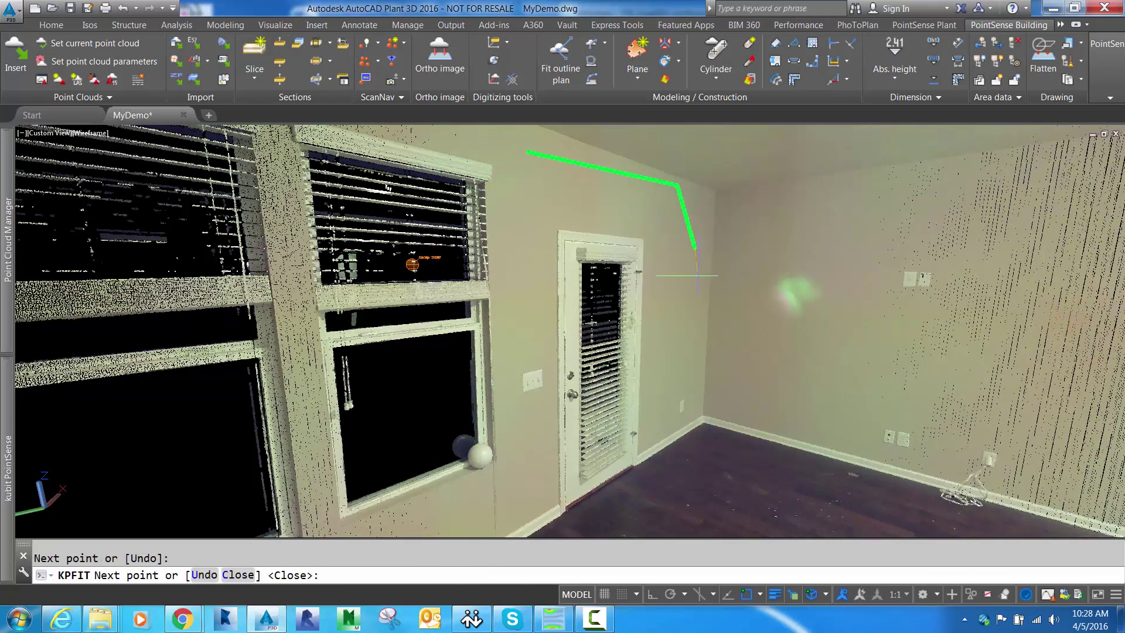
{"action": "left_click", "coordinate": [699, 318]}
{"action": "left_click", "coordinate": [665, 336]}
{"action": "left_click", "coordinate": [656, 256]}
{"action": "left_click", "coordinate": [641, 212]}
{"action": "left_click", "coordinate": [558, 225]}
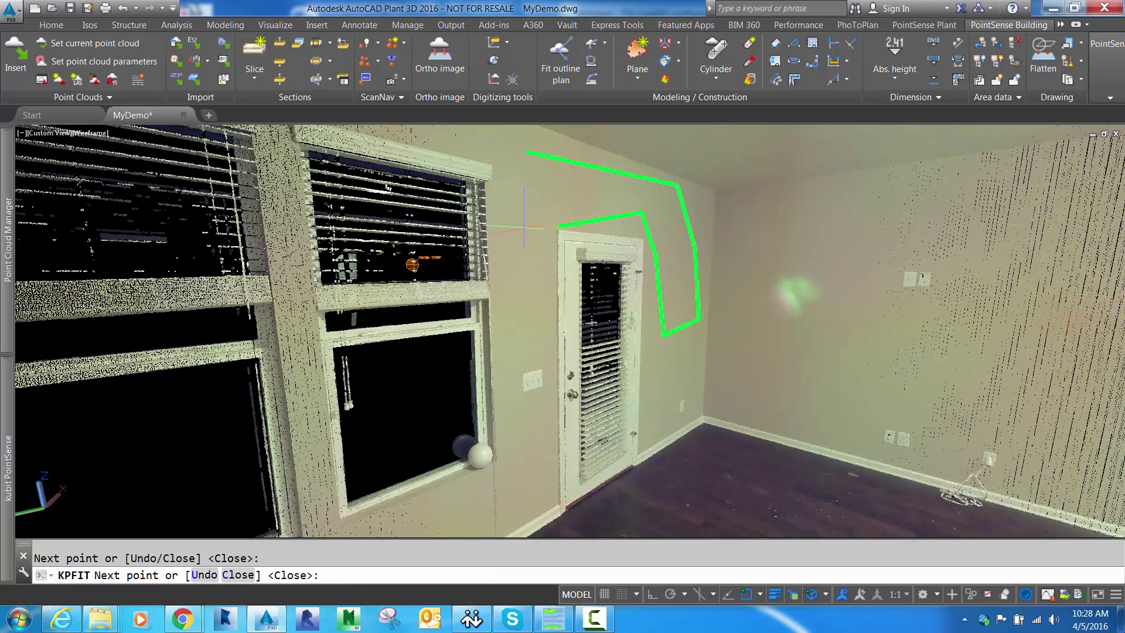
{"action": "left_click", "coordinate": [510, 226]}
{"action": "key", "text": "Return"}
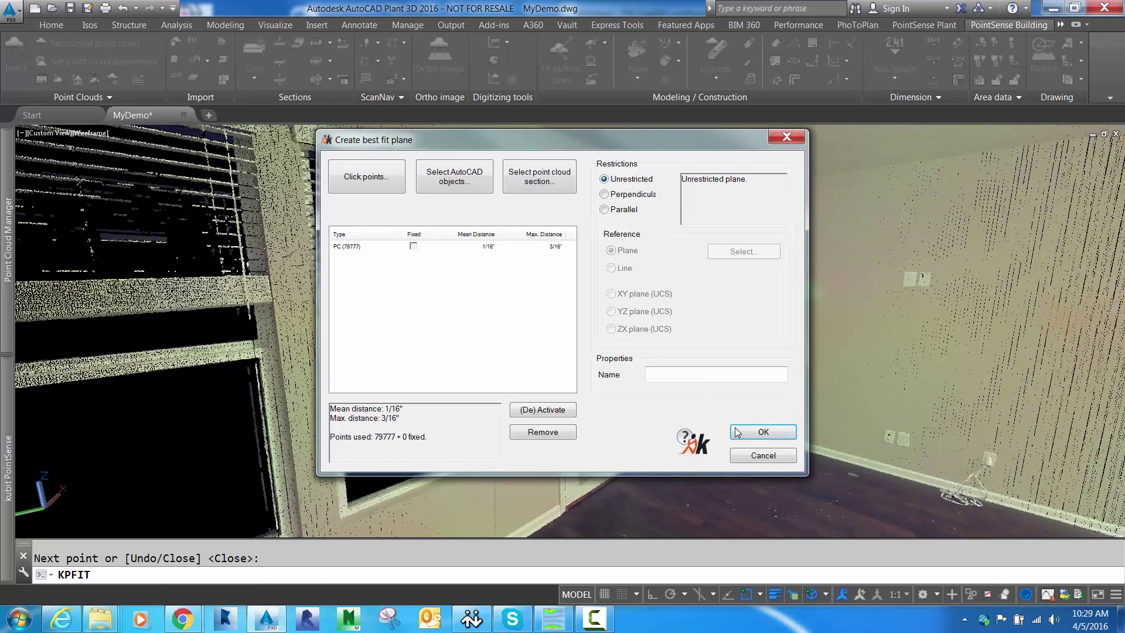
Create the unrestricted best-fit plane on the patio door wall and select it briefly to check its extent.
{"action": "left_click", "coordinate": [763, 432]}
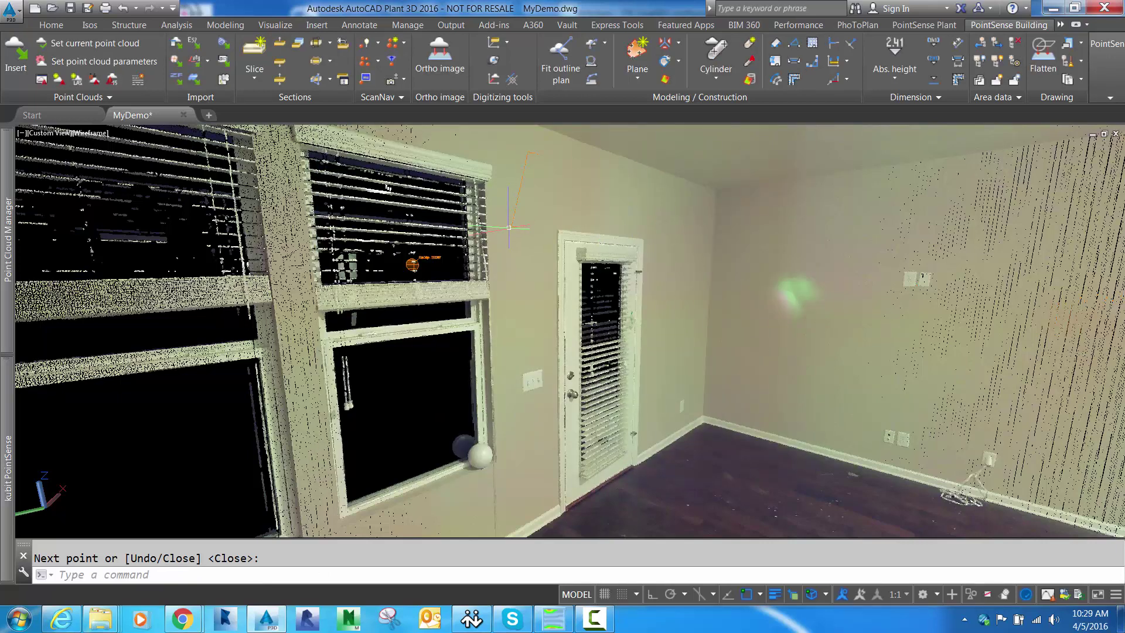
{"action": "left_click", "coordinate": [512, 226]}
{"action": "left_click", "coordinate": [569, 278]}
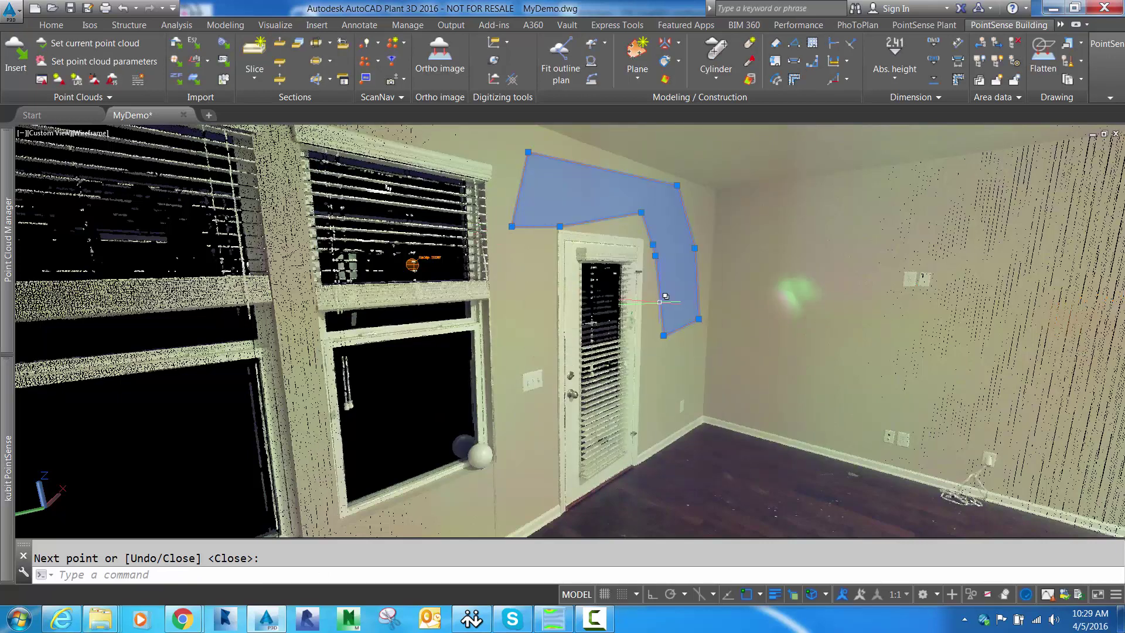
{"action": "key", "text": "Escape"}
Create a one-click plane on the dark wood floor by picking a floor point in the scan view.
{"action": "left_click", "coordinate": [637, 82]}
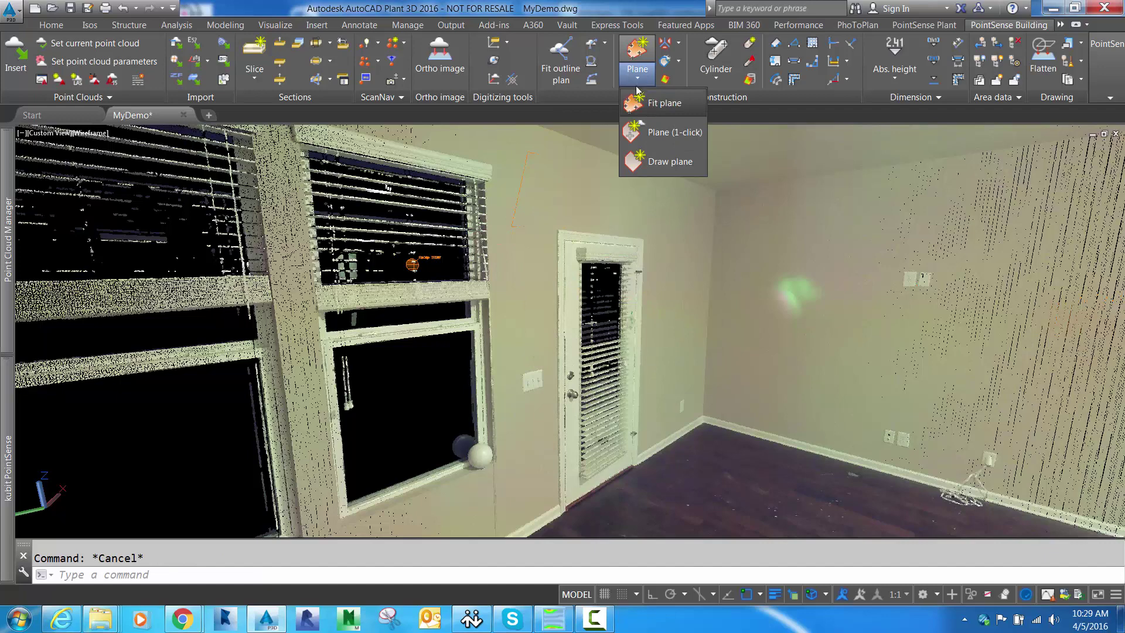
{"action": "left_click", "coordinate": [651, 135]}
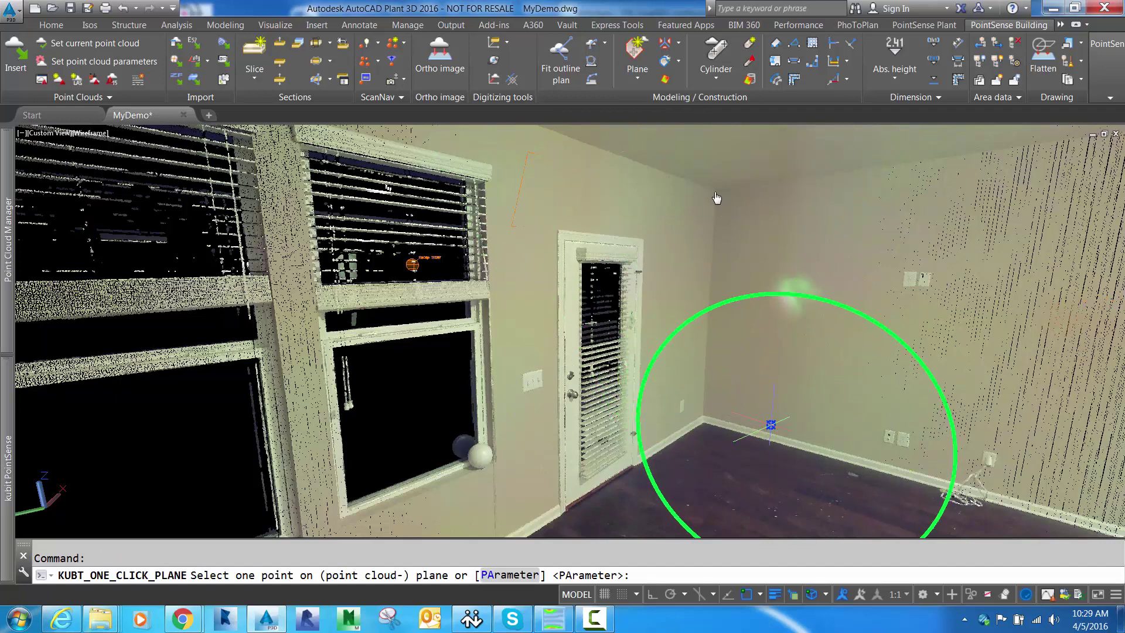
{"action": "middle_click_drag", "start_coordinate": [771, 425], "coordinate": [717, 198]}
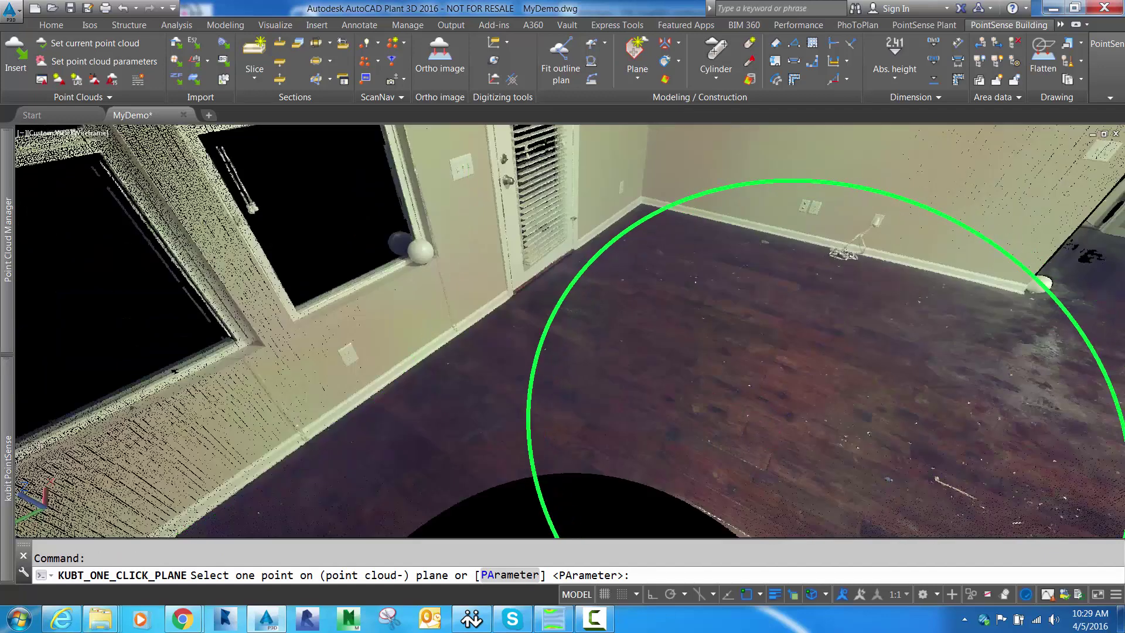
{"action": "left_click", "coordinate": [747, 414]}
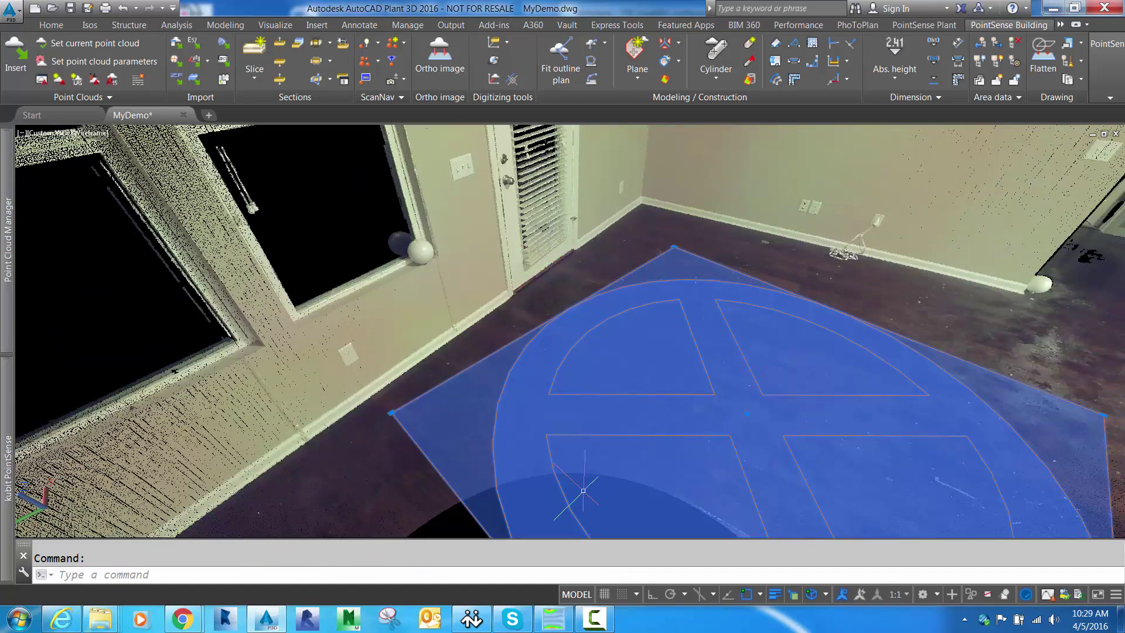
{"action": "key", "text": "Escape"}
{"action": "mouse_move", "coordinate": [661, 269]}
{"action": "middle_mouse_down", "text": "shift"}
{"action": "mouse_move", "coordinate": [673, 349]}
{"action": "mouse_move", "coordinate": [586, 346]}
{"action": "middle_mouse_up", "text": "shift"}
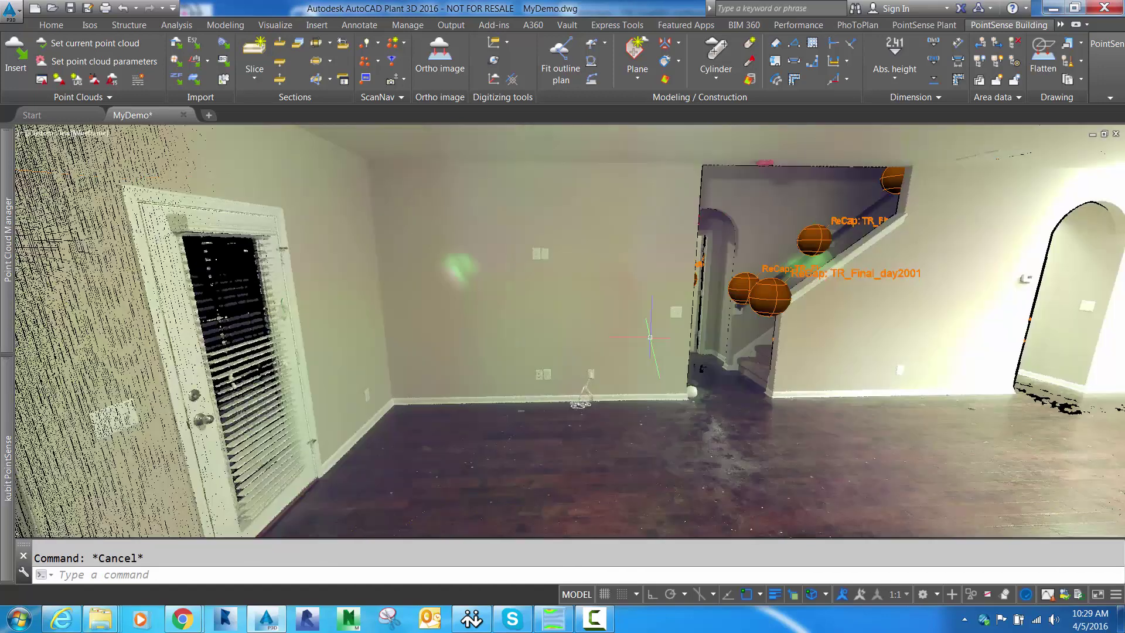
Outline the wall with the staircase and arch by region growing, using the Automatic plane option and one picked wall point.
{"action": "left_click", "coordinate": [637, 77]}
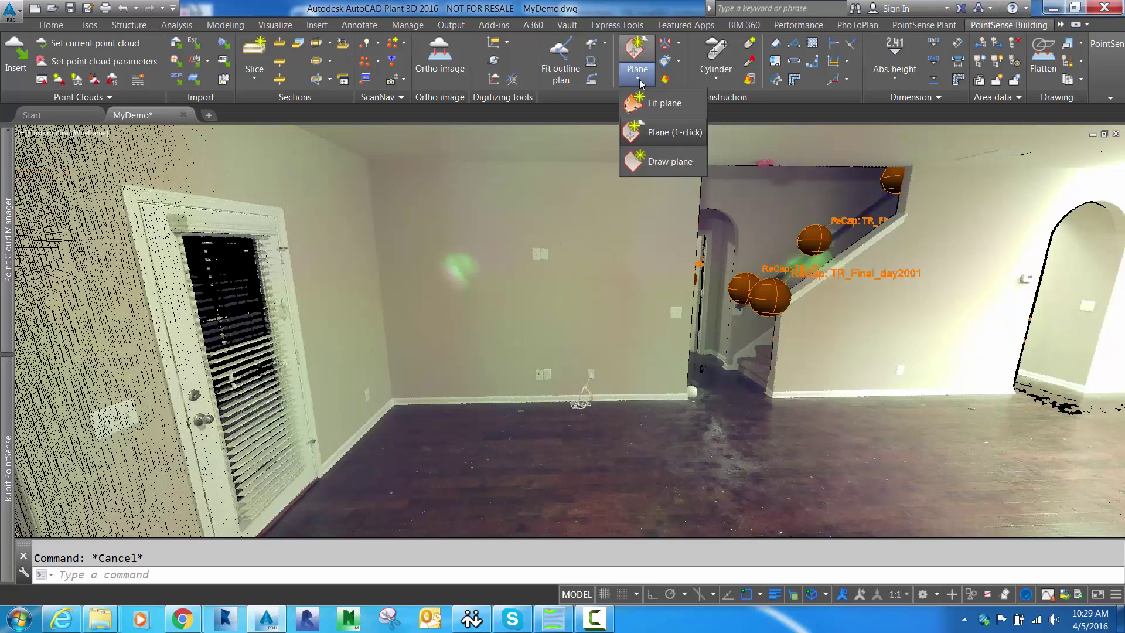
{"action": "left_click", "coordinate": [678, 61]}
{"action": "left_click", "coordinate": [716, 116]}
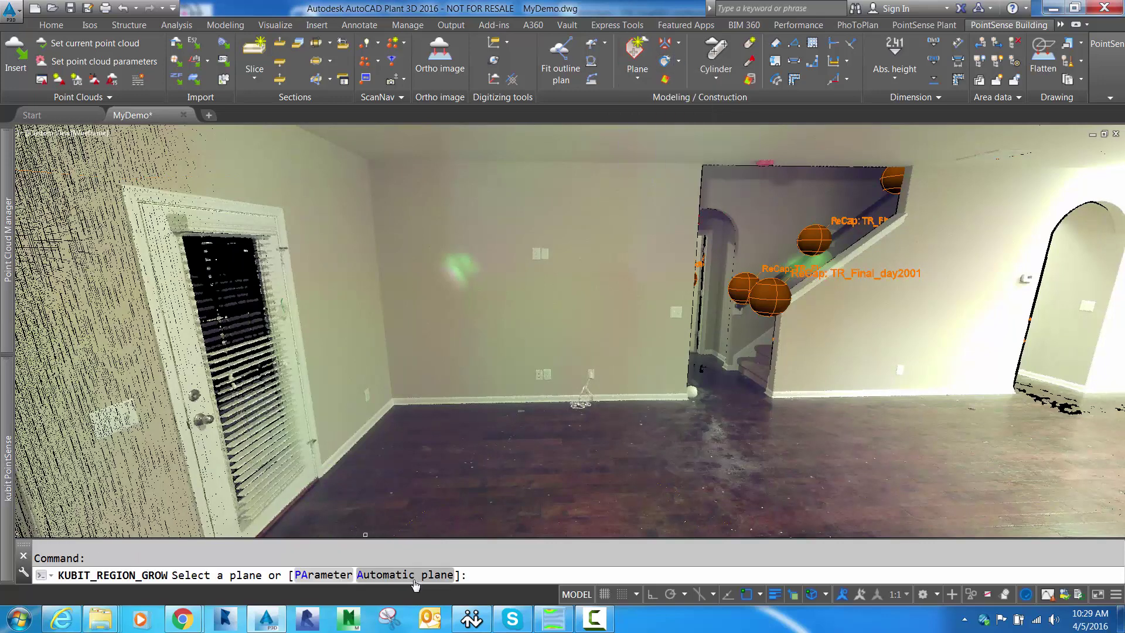
{"action": "type", "text": "A"}
{"action": "key", "text": "Return"}
{"action": "left_click", "coordinate": [890, 330]}
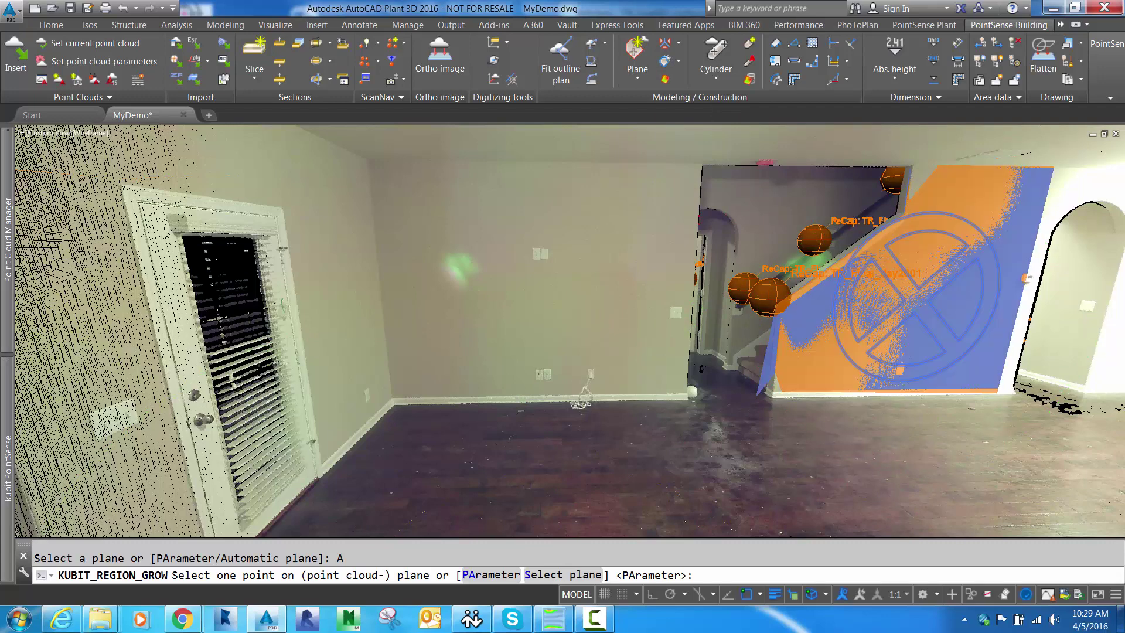
{"action": "key", "text": "Return"}
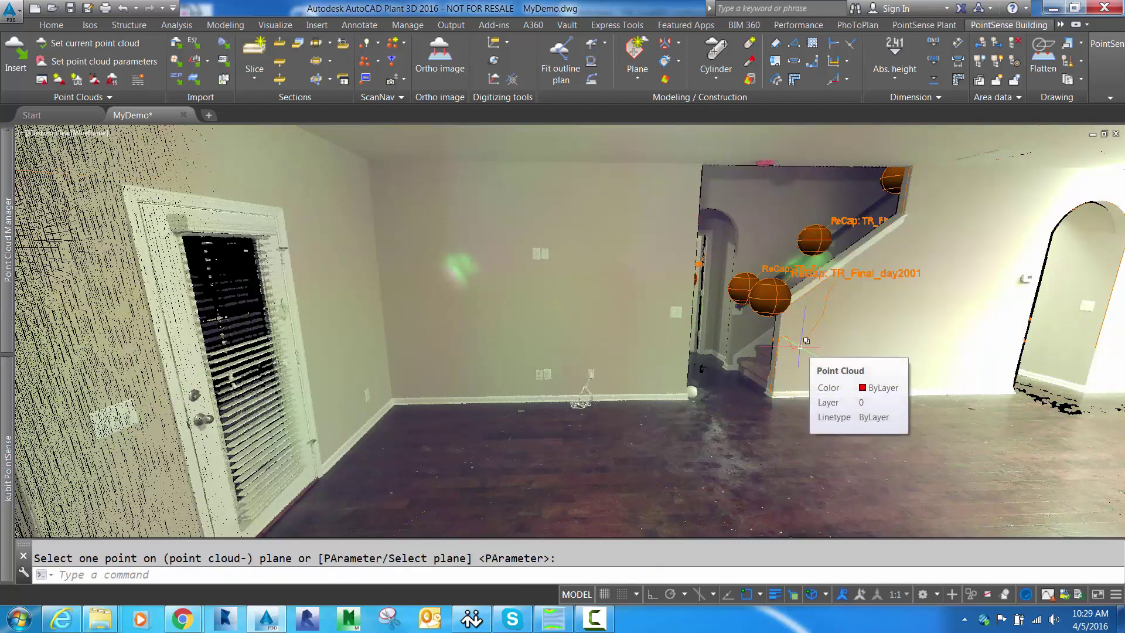
Fit a plane to the room's ceiling by picking a scan point on it.
{"action": "left_click", "coordinate": [635, 80]}
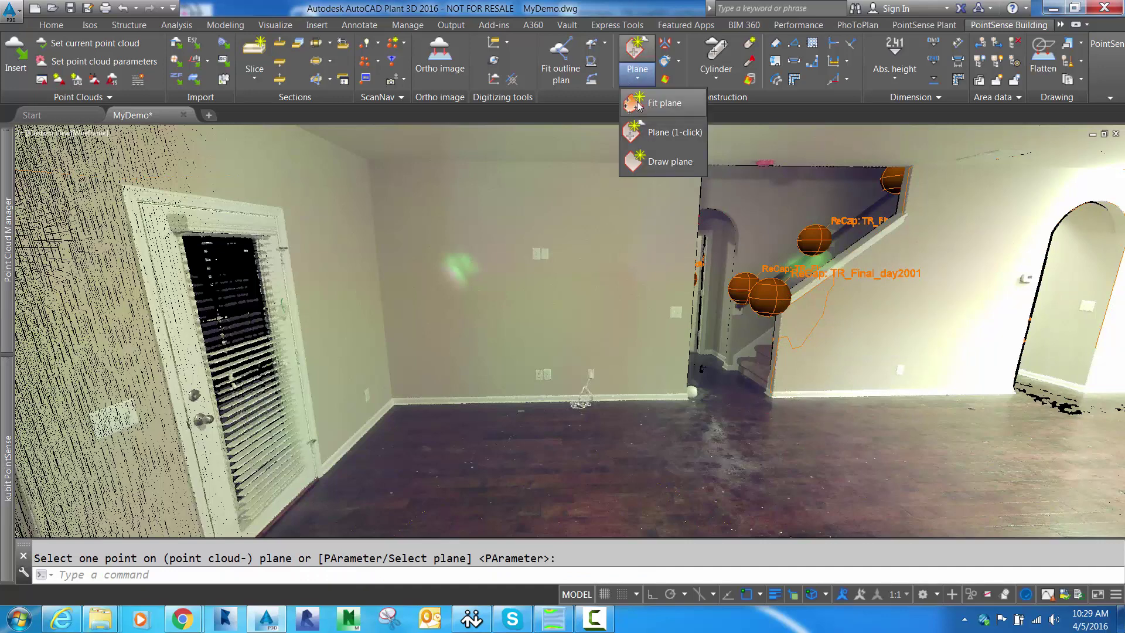
{"action": "left_click", "coordinate": [645, 101]}
{"action": "left_click", "coordinate": [351, 183]}
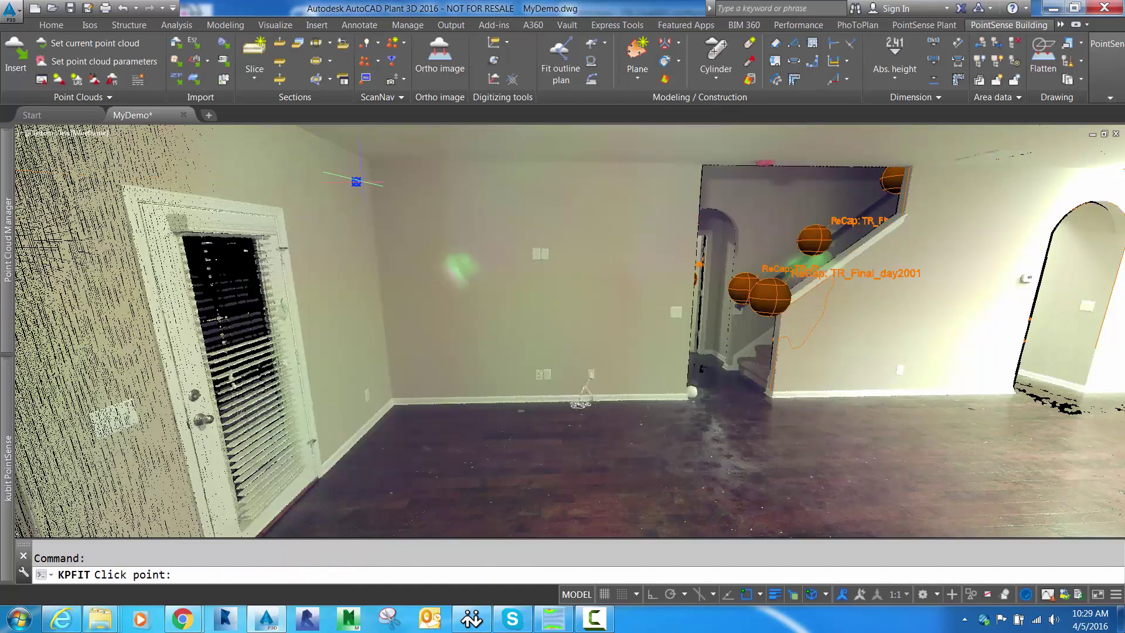
{"action": "middle_click_drag", "start_coordinate": [592, 192], "coordinate": [596, 376]}
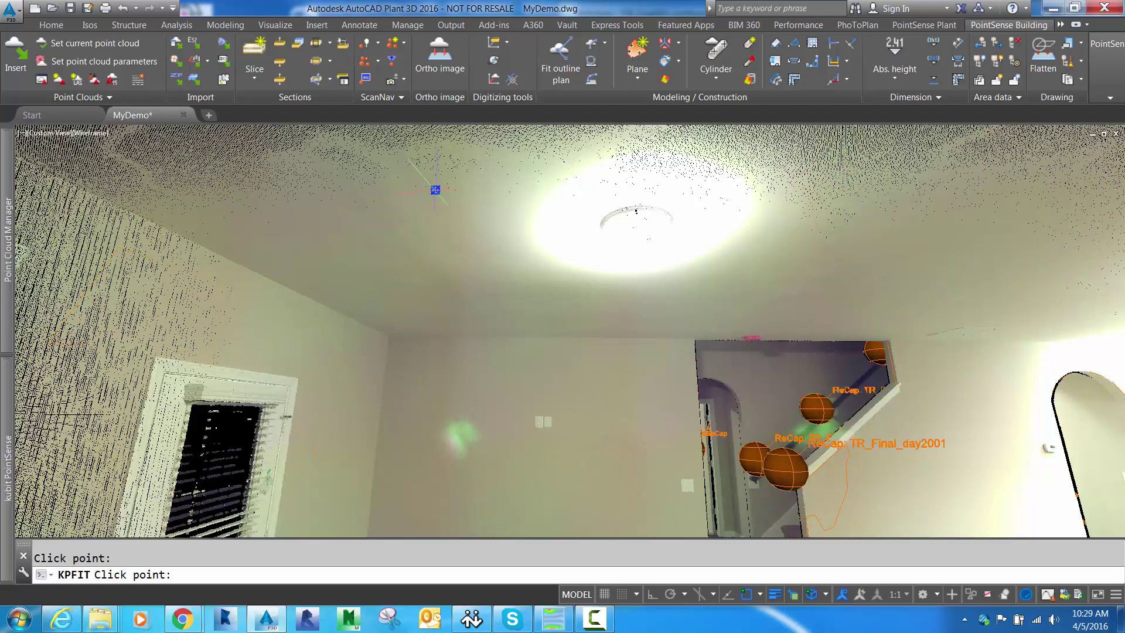
{"action": "key", "text": "Return"}
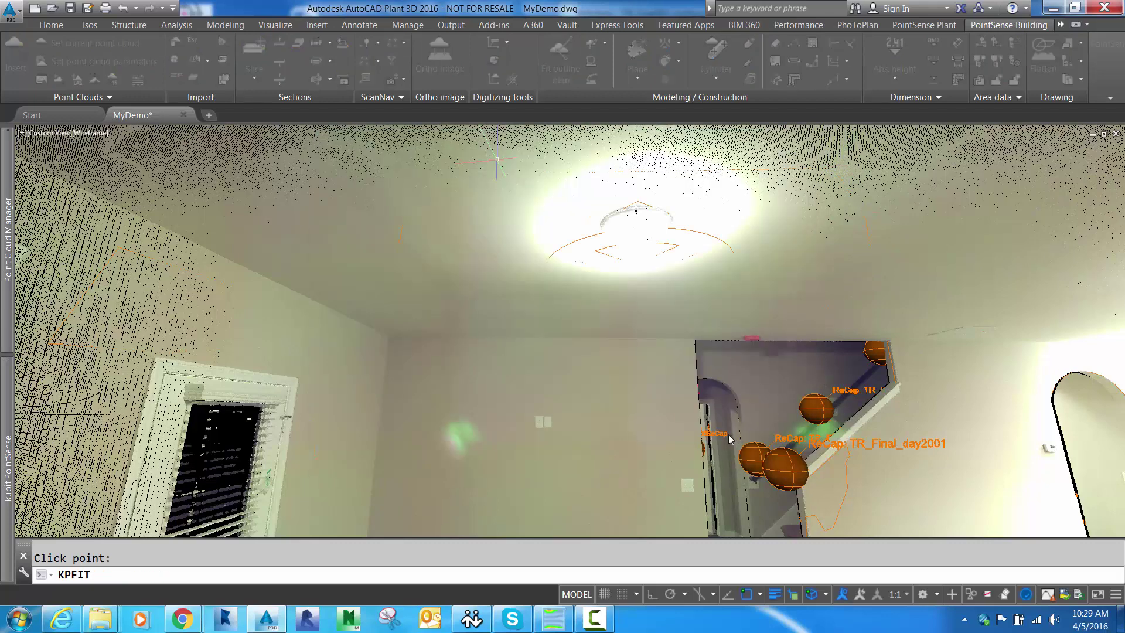
{"action": "left_click", "coordinate": [747, 434]}
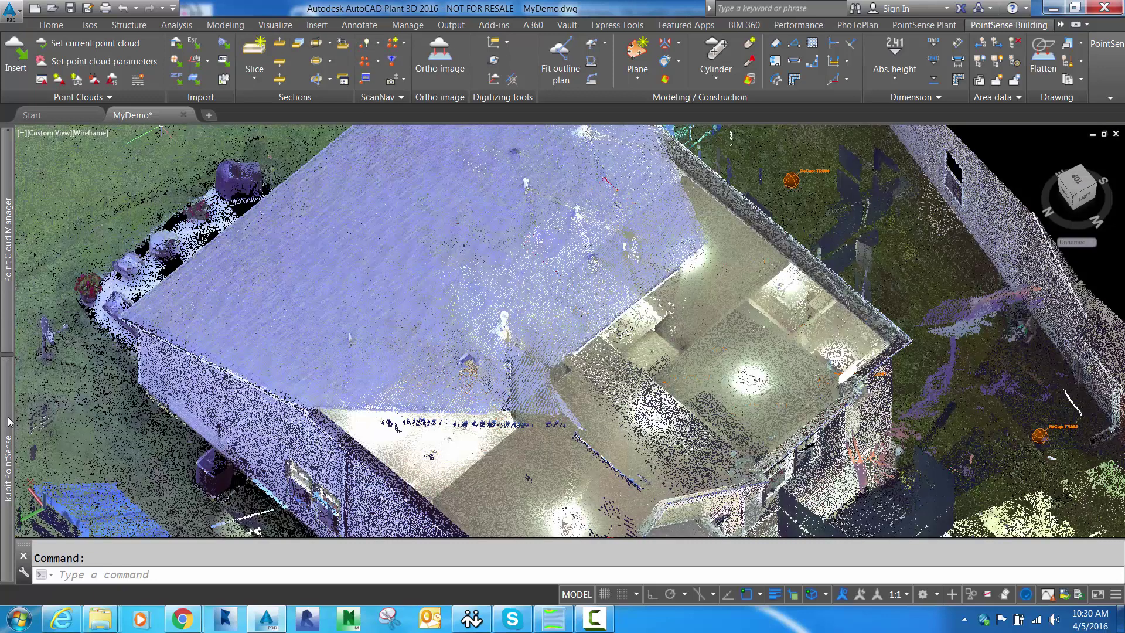
Turn off the Floorplan point cloud section and hide the scan labels.
{"action": "mouse_move", "coordinate": [9, 421]}
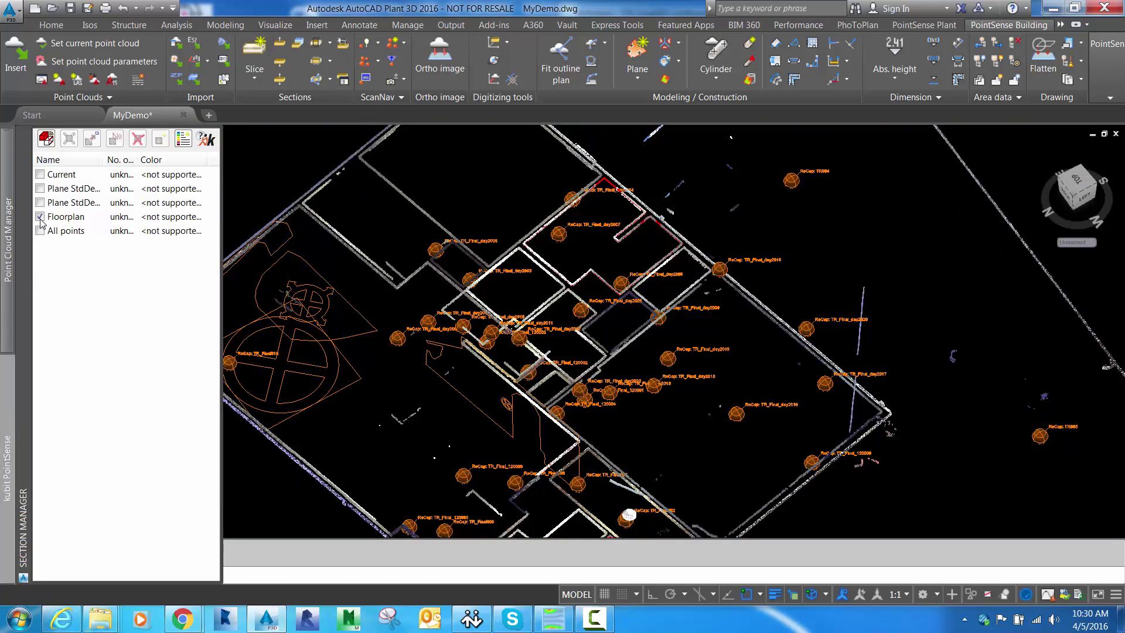
{"action": "left_click", "coordinate": [40, 218]}
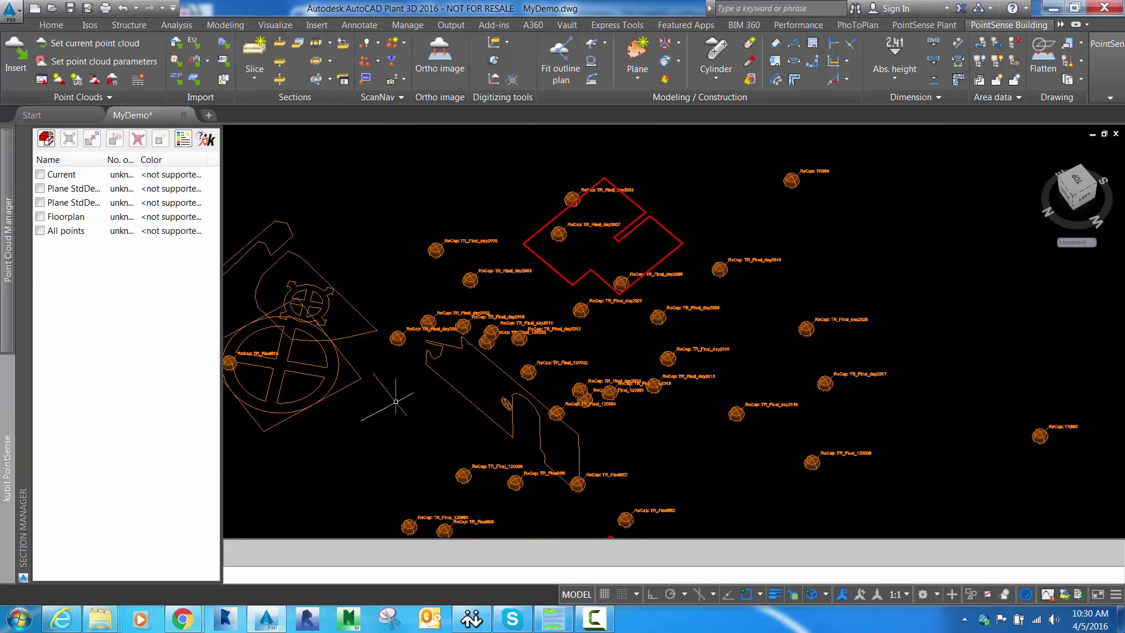
{"action": "middle_click_drag", "start_coordinate": [393, 402], "coordinate": [351, 304], "text": "shift"}
{"action": "left_click", "coordinate": [378, 61]}
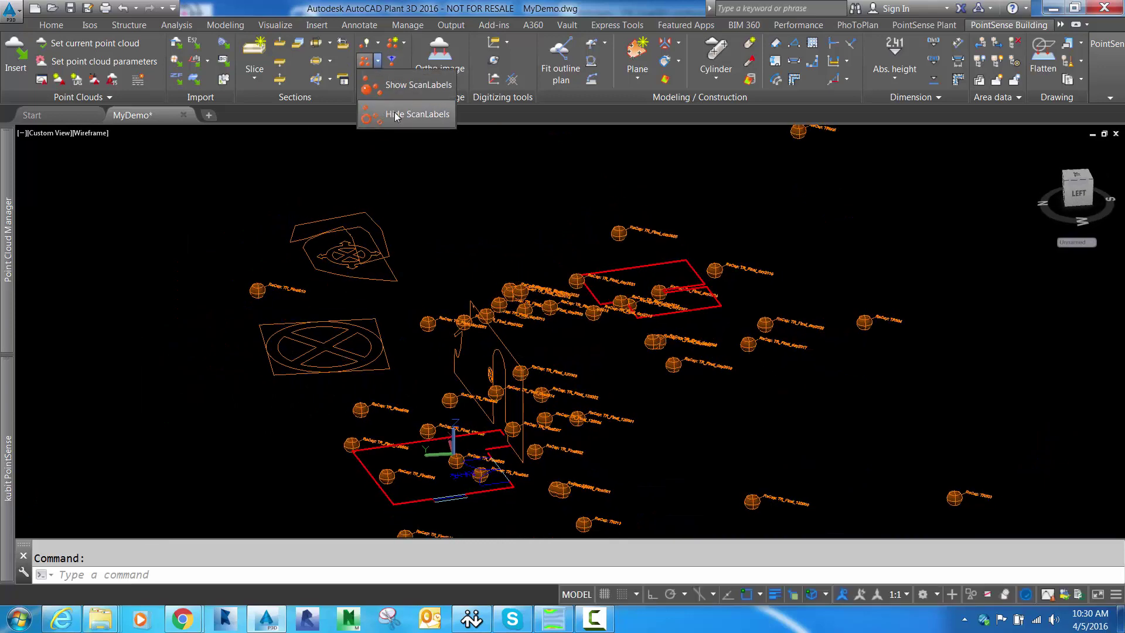
{"action": "left_click", "coordinate": [389, 113]}
Create the two-plane intersection line between the floor plane and the patio door wall plane.
{"action": "scroll", "coordinate": [421, 458], "scroll_direction": "up", "scroll_amount": 2}
{"action": "middle_click_drag", "start_coordinate": [421, 457], "coordinate": [344, 373], "text": "shift"}
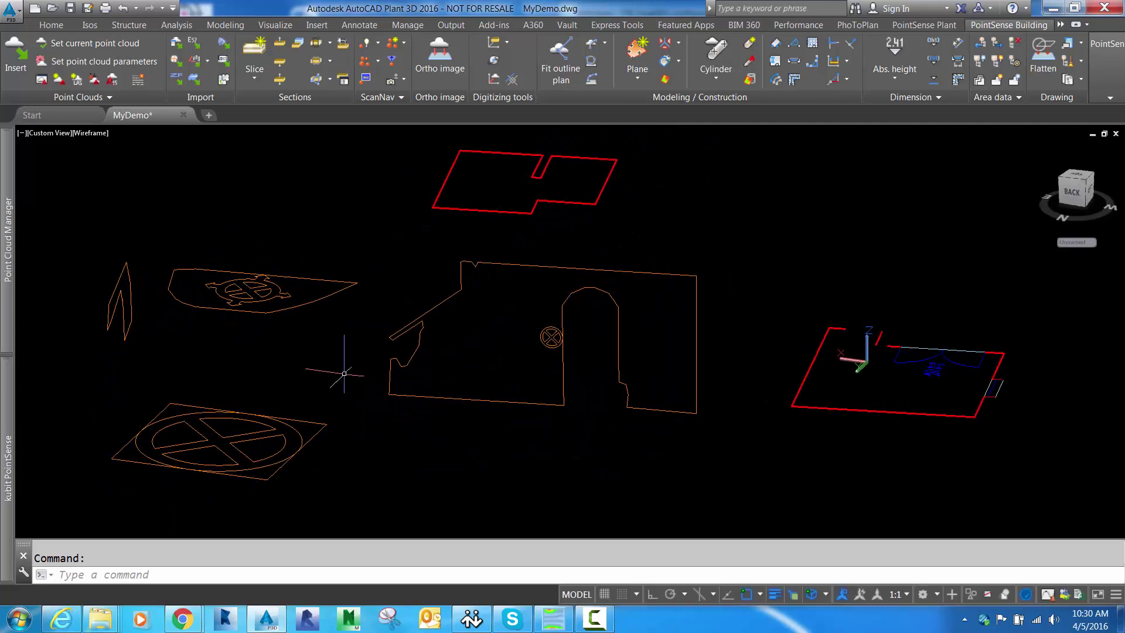
{"action": "left_click", "coordinate": [680, 44]}
{"action": "left_click", "coordinate": [736, 67]}
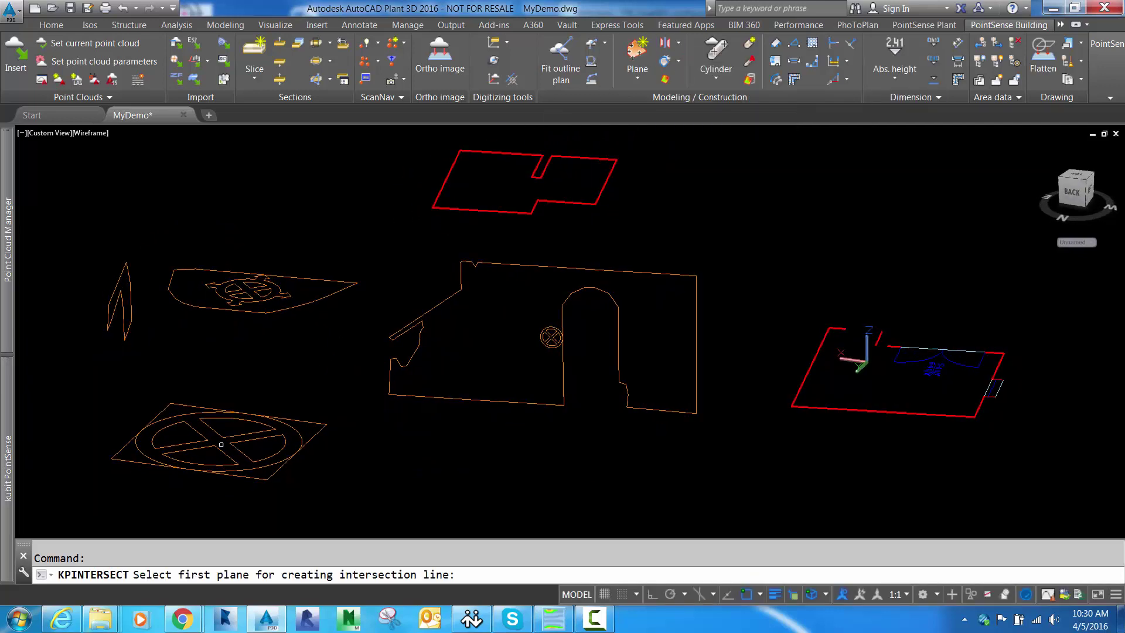
{"action": "left_click", "coordinate": [168, 419]}
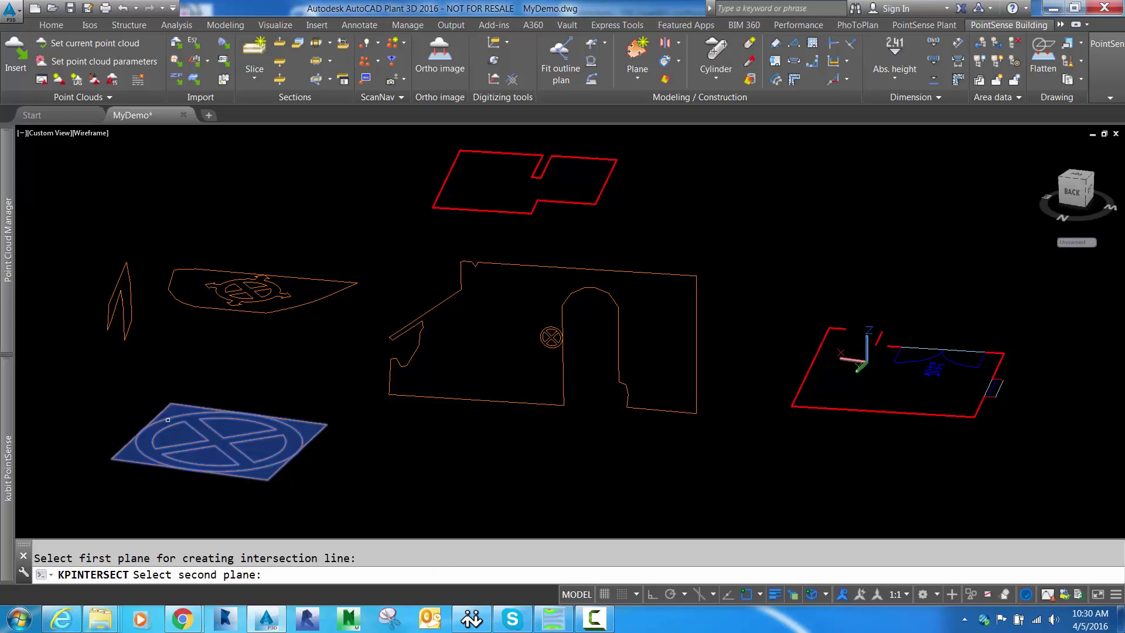
{"action": "left_click", "coordinate": [123, 333]}
Create the three-plane intersection lines of the floor, the arch wall and the patio door wall.
{"action": "middle_click_drag", "start_coordinate": [123, 333], "coordinate": [85, 473], "text": "shift"}
{"action": "middle_click_drag", "start_coordinate": [346, 193], "coordinate": [288, 313]}
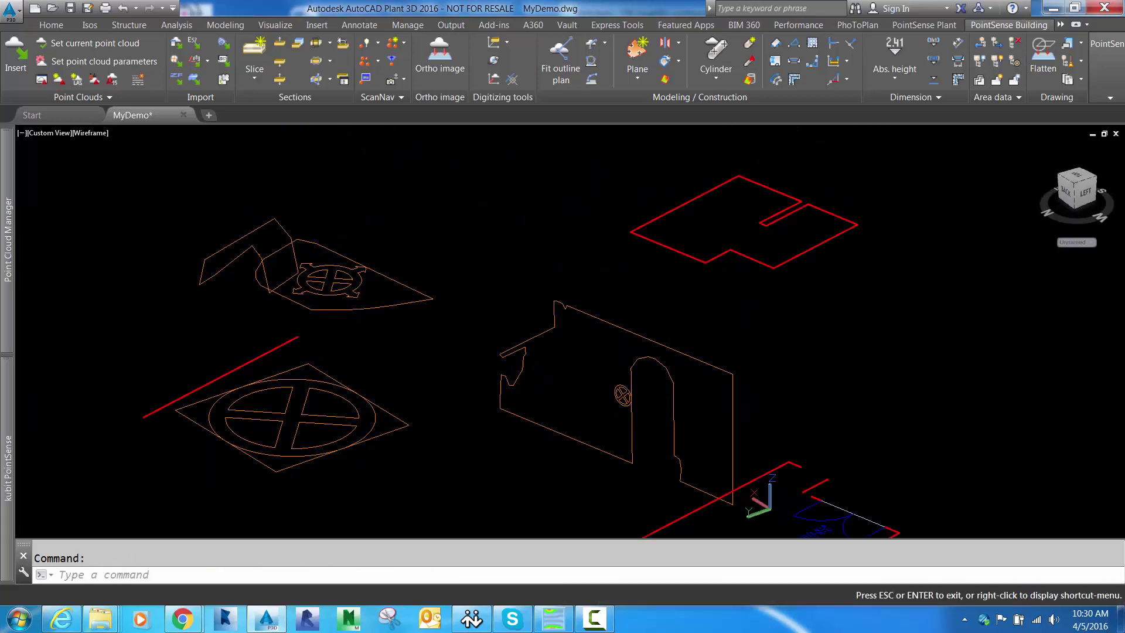
{"action": "left_click", "coordinate": [678, 42]}
{"action": "left_click", "coordinate": [761, 118]}
{"action": "middle_click_drag", "start_coordinate": [328, 352], "coordinate": [279, 434], "text": "shift"}
{"action": "left_click", "coordinate": [232, 508]}
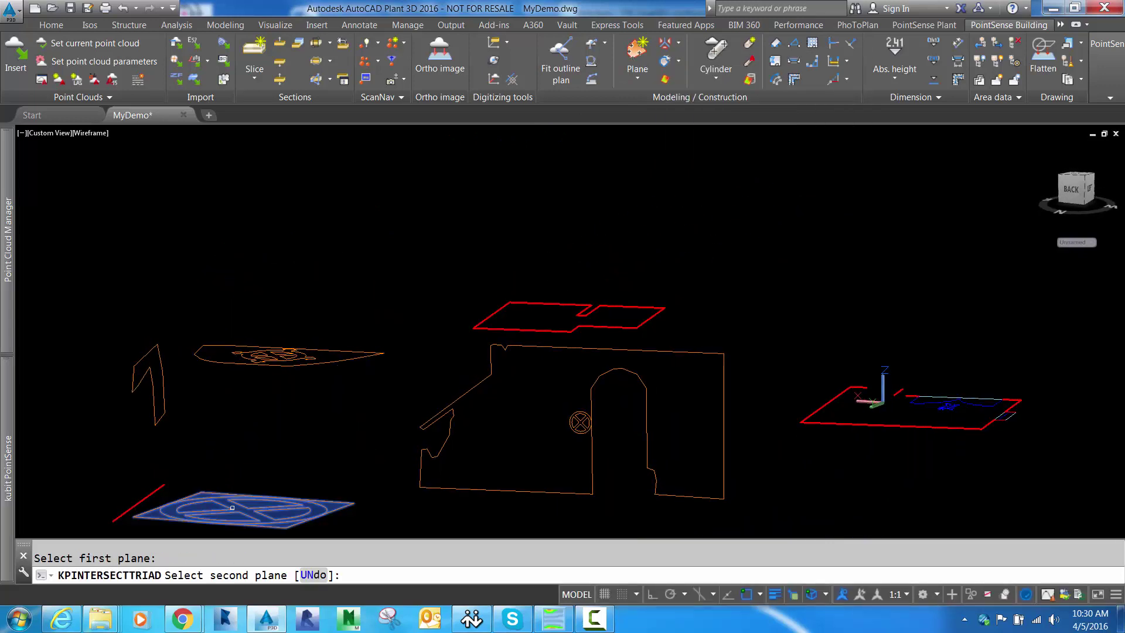
{"action": "left_click", "coordinate": [433, 488]}
{"action": "left_click", "coordinate": [164, 414]}
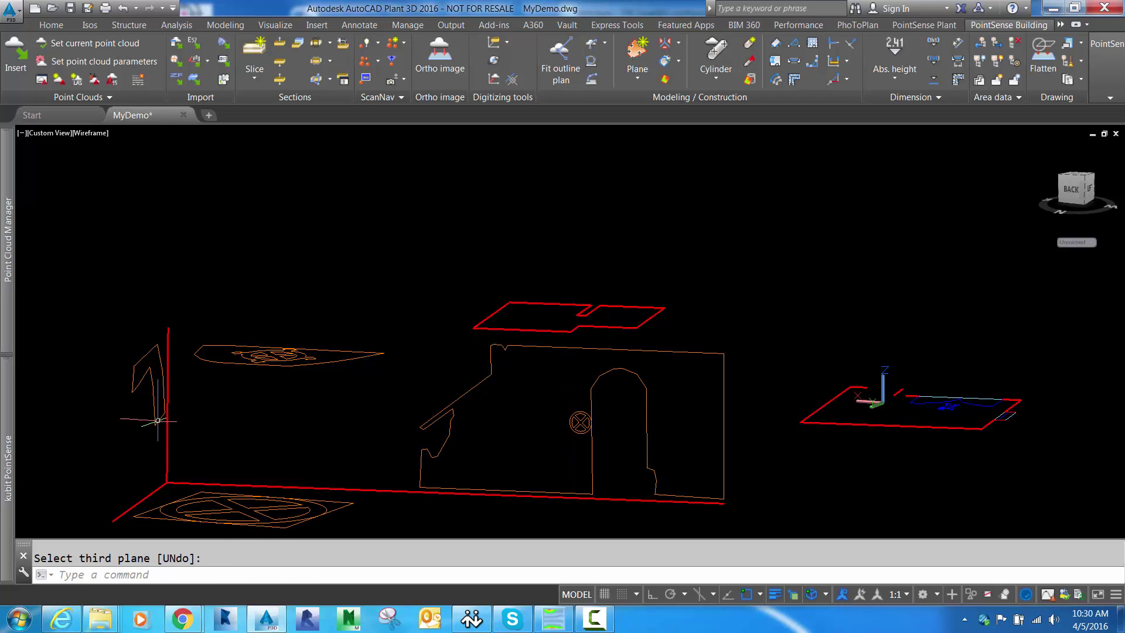
Create the three-plane intersection lines of the ceiling, the patio door wall and the arch wall.
{"action": "mouse_move", "coordinate": [342, 469]}
{"action": "middle_mouse_down", "text": "shift"}
{"action": "mouse_move", "coordinate": [308, 515]}
{"action": "mouse_move", "coordinate": [301, 483]}
{"action": "middle_mouse_up", "text": "shift"}
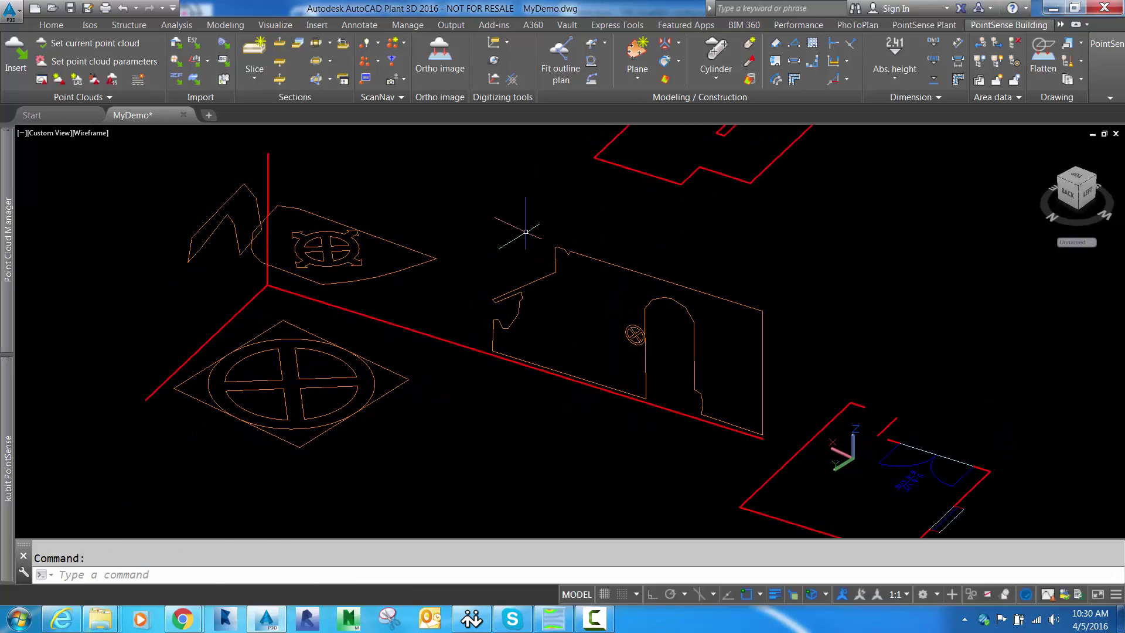
{"action": "key", "text": "Return"}
{"action": "left_click", "coordinate": [388, 275]}
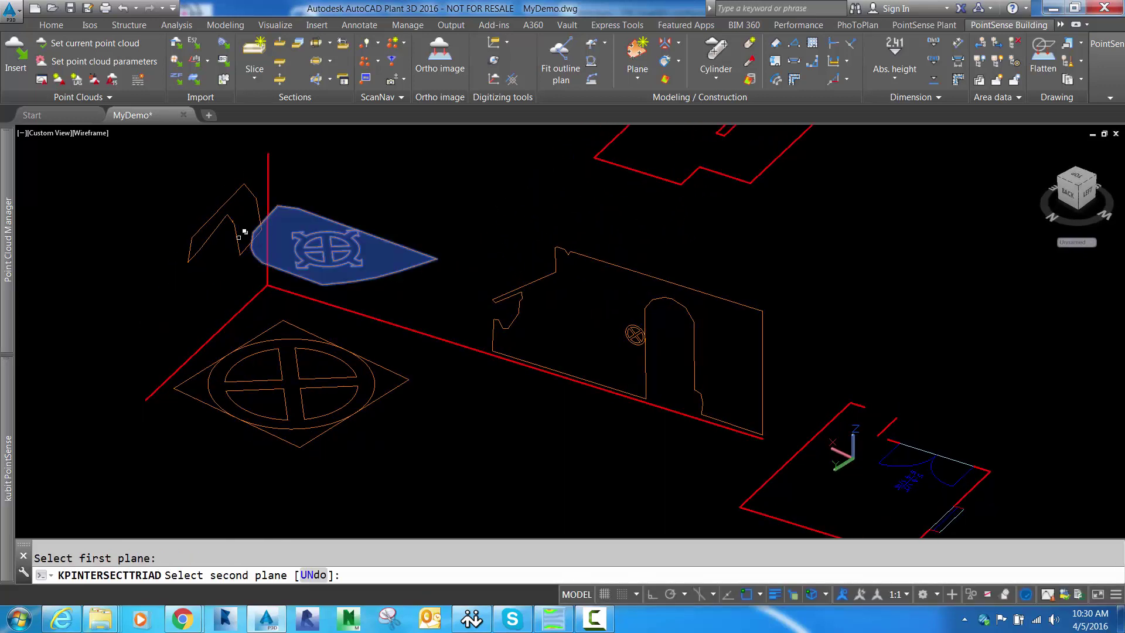
{"action": "left_click", "coordinate": [230, 197]}
{"action": "left_click", "coordinate": [548, 242]}
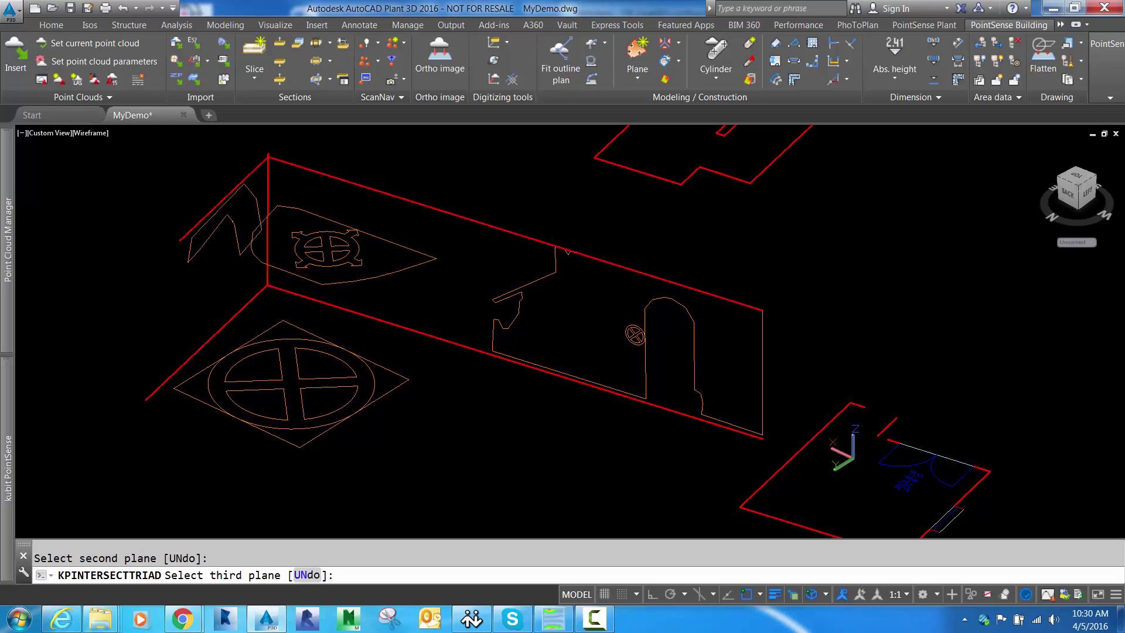
Create the intersection point of the ceiling, arch wall and patio door wall planes.
{"action": "mouse_move", "coordinate": [403, 331]}
{"action": "middle_mouse_down", "text": "shift"}
{"action": "mouse_move", "coordinate": [388, 333]}
{"action": "mouse_move", "coordinate": [389, 314]}
{"action": "mouse_move", "coordinate": [422, 315]}
{"action": "mouse_move", "coordinate": [398, 319]}
{"action": "middle_mouse_up", "text": "shift"}
{"action": "left_click", "coordinate": [679, 44]}
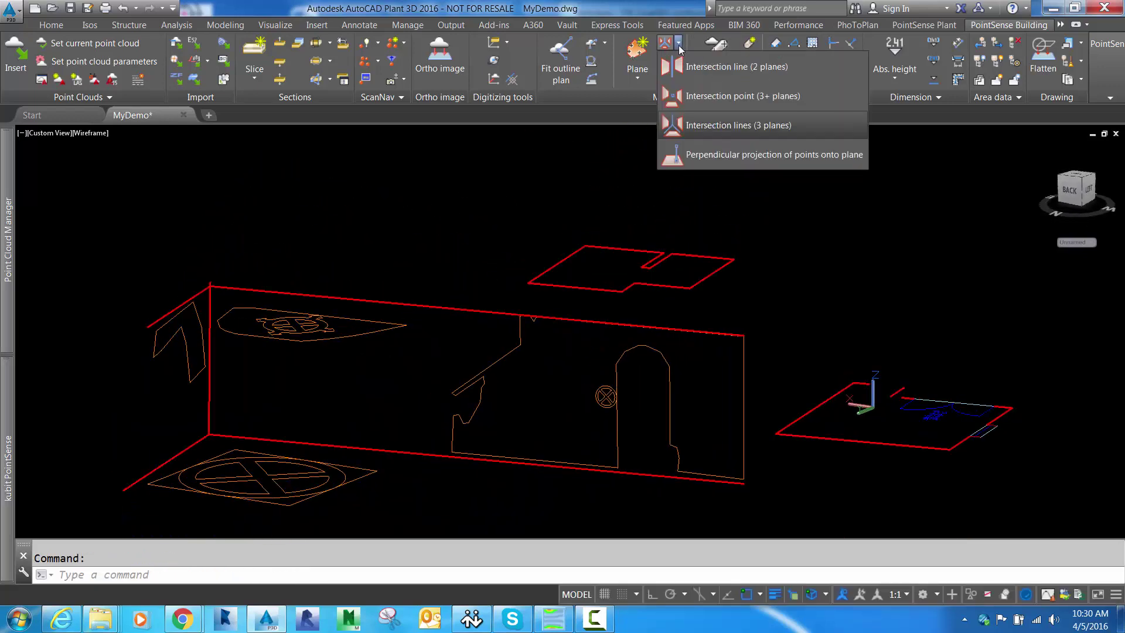
{"action": "left_click", "coordinate": [708, 95]}
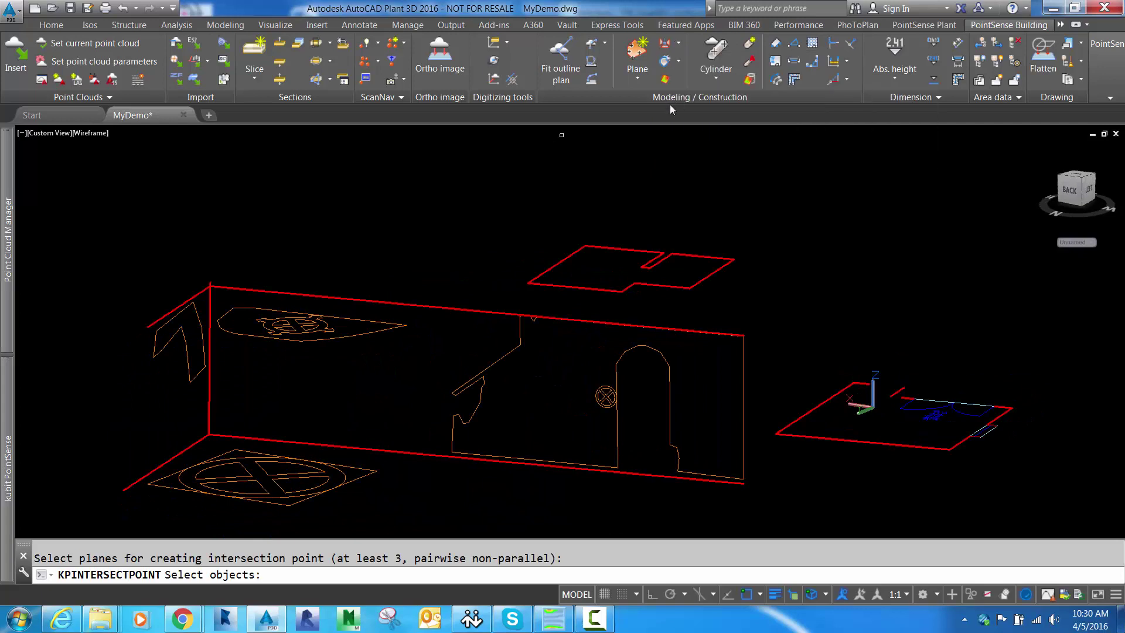
{"action": "left_click", "coordinate": [291, 339]}
{"action": "left_click", "coordinate": [464, 385]}
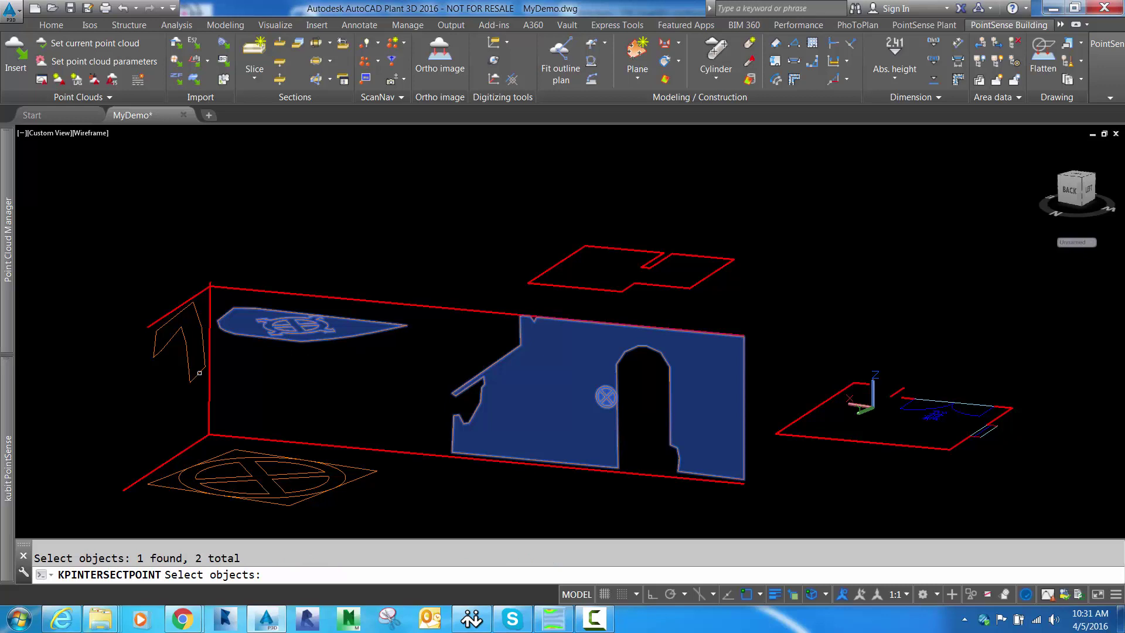
{"action": "left_click", "coordinate": [199, 373]}
{"action": "key", "text": "Return"}
Set the point display mode PDMODE to 2 and inspect the intersection point at the upper room corner.
{"action": "type", "text": "pdmo"}
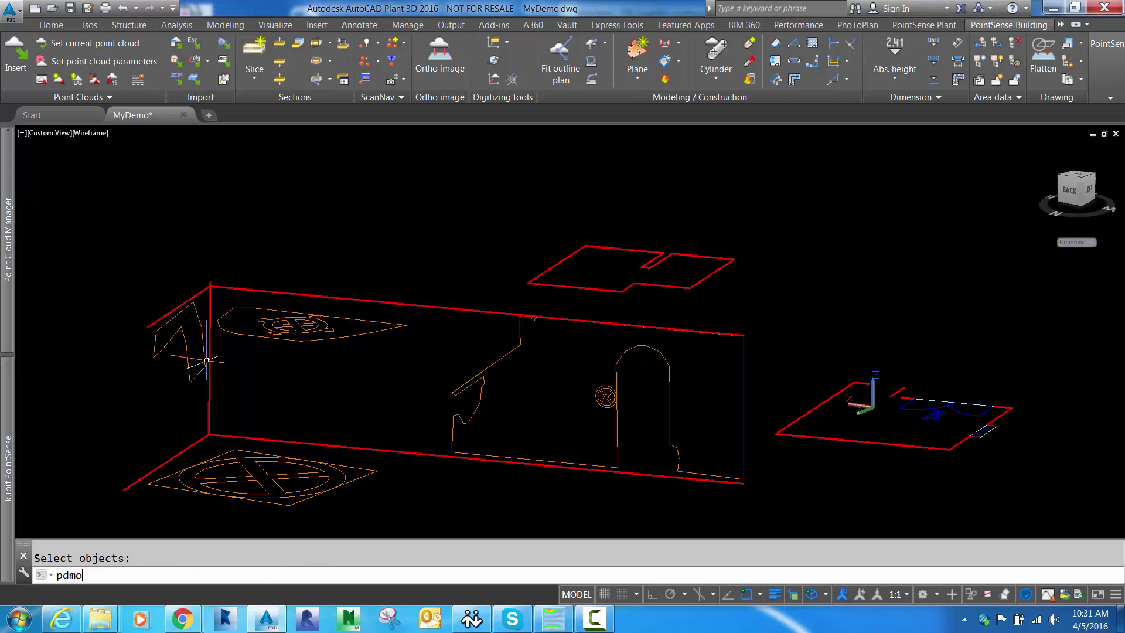
{"action": "type", "text": "de"}
{"action": "key", "text": "Return"}
{"action": "type", "text": "2"}
{"action": "key", "text": "Return"}
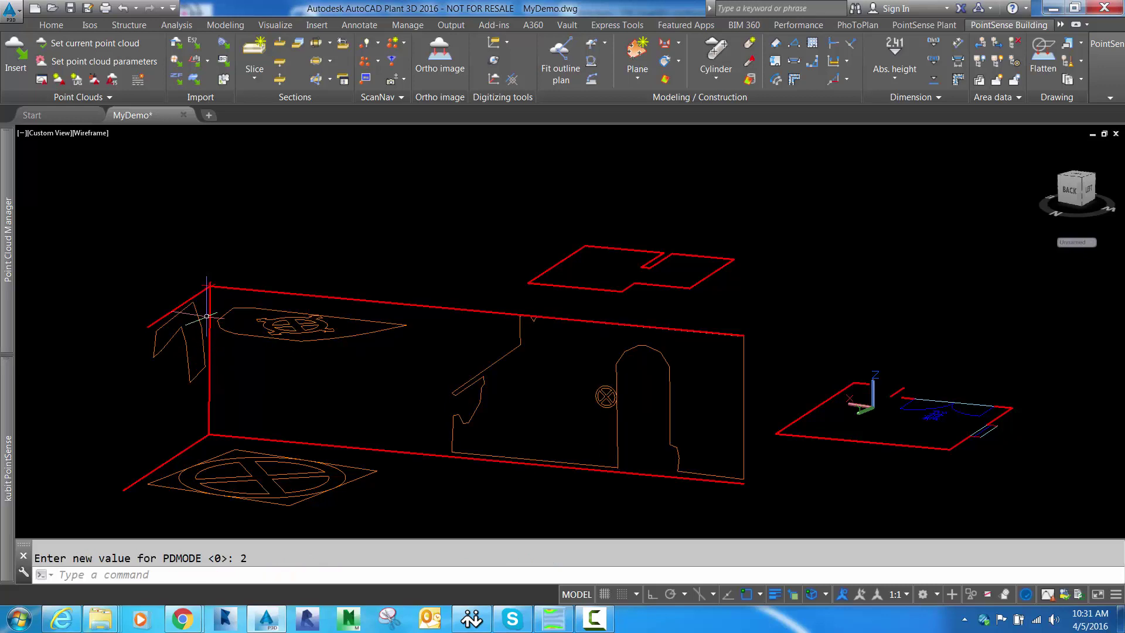
{"action": "scroll", "coordinate": [238, 293], "scroll_direction": "up", "scroll_amount": 6}
{"action": "scroll", "coordinate": [239, 289], "scroll_direction": "up", "scroll_amount": 3}
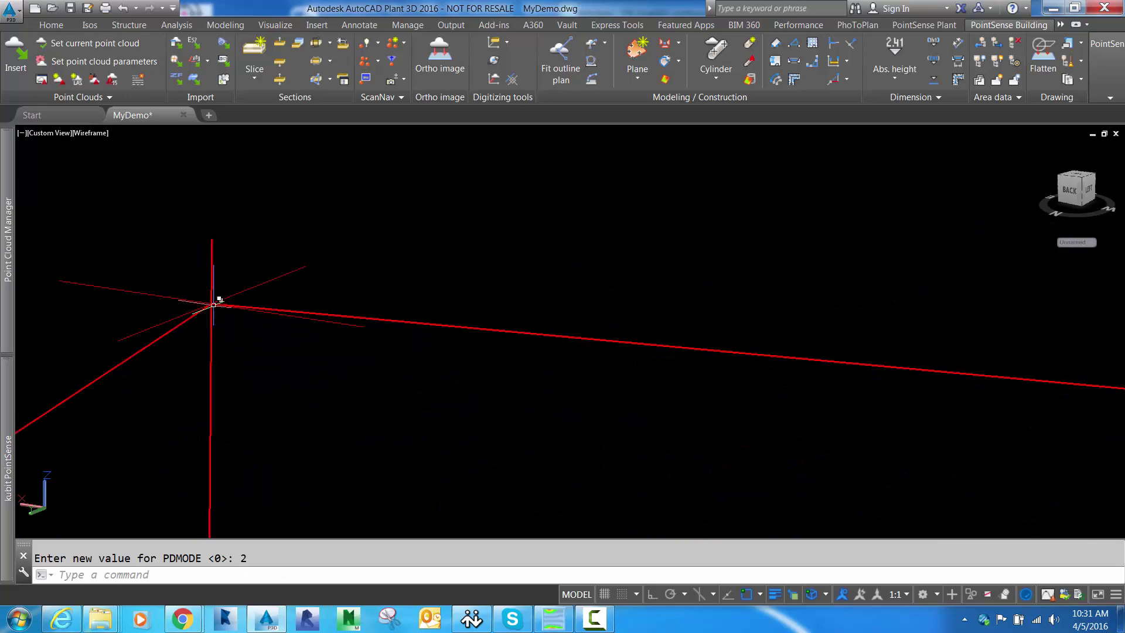
{"action": "scroll", "coordinate": [215, 327], "scroll_direction": "down", "scroll_amount": 8}
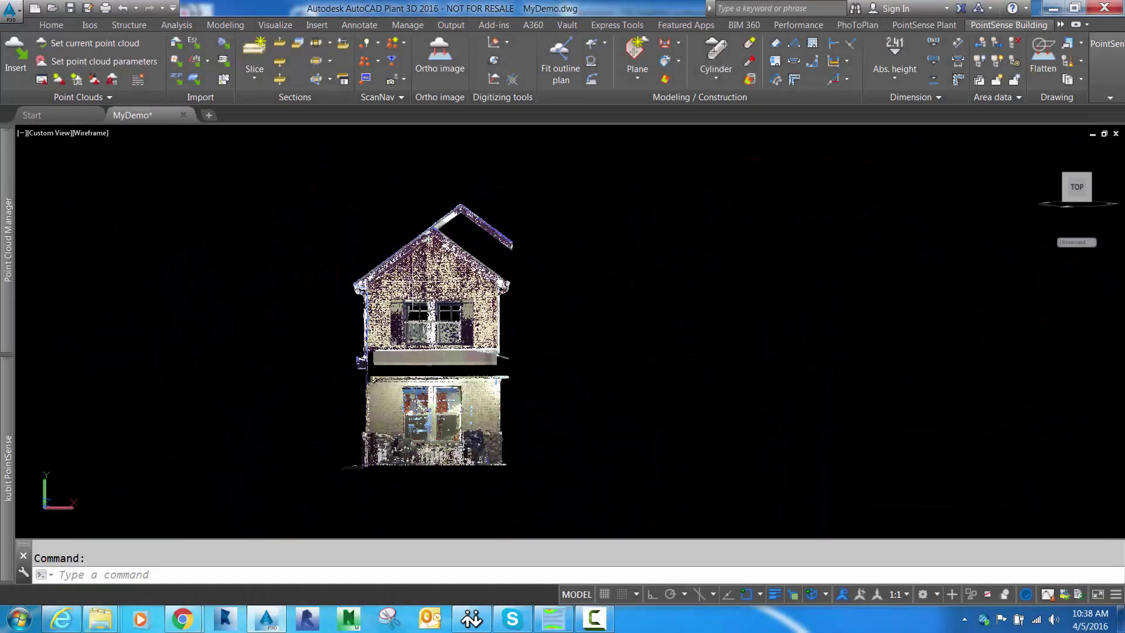
Set the ortho image resolution to double the screen resolution with the wizard, zooming into the facade to give 1/8" per pixel.
{"action": "left_click", "coordinate": [454, 73]}
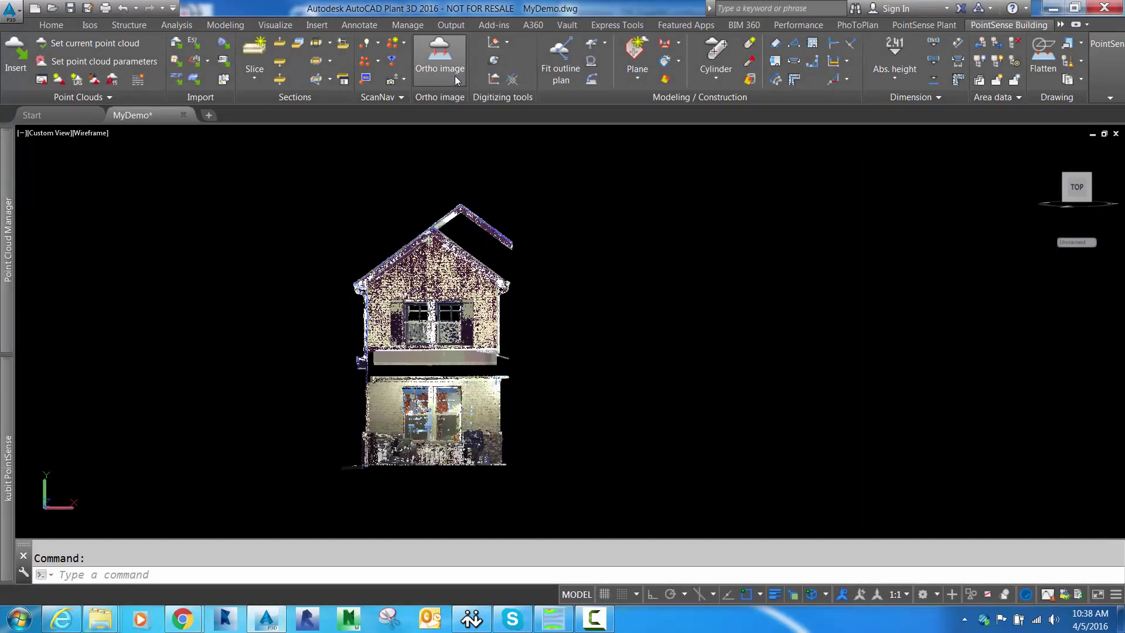
{"action": "left_click", "coordinate": [924, 287]}
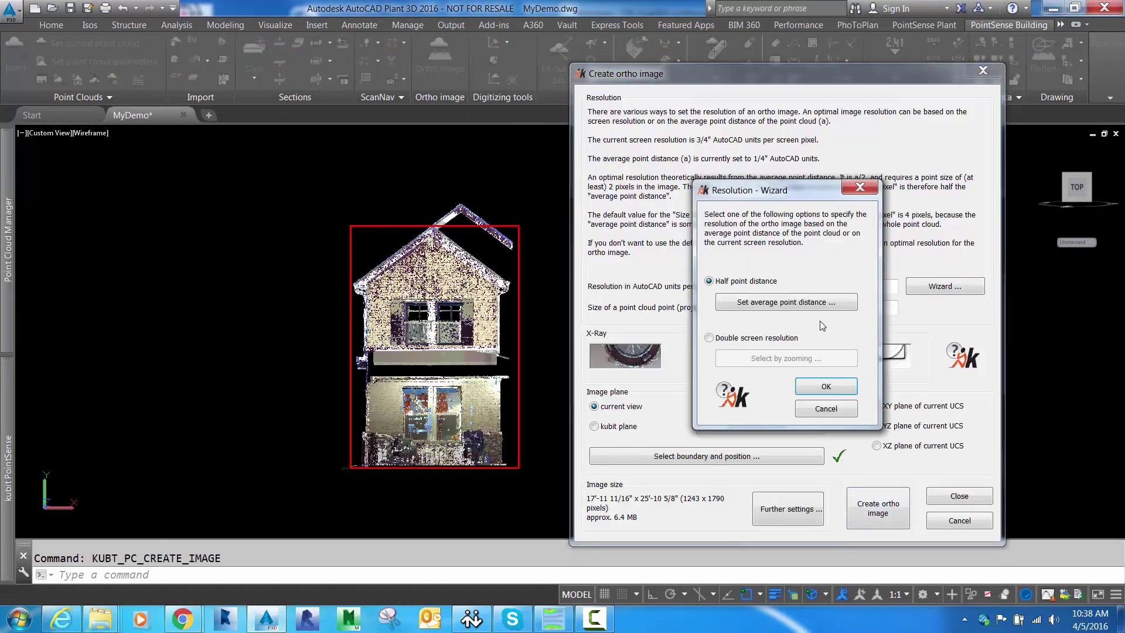
{"action": "left_click", "coordinate": [773, 344]}
{"action": "left_click", "coordinate": [827, 385]}
{"action": "scroll", "coordinate": [384, 364], "scroll_direction": "up", "scroll_amount": 3}
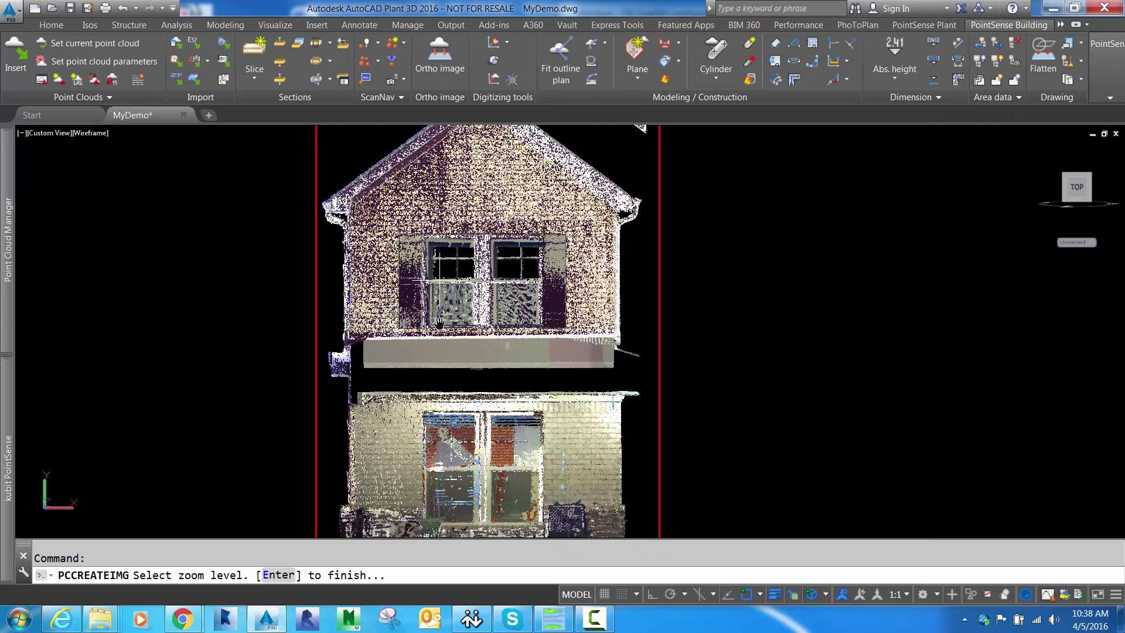
{"action": "scroll", "coordinate": [385, 375], "scroll_direction": "up", "scroll_amount": 2}
{"action": "key", "text": "Return"}
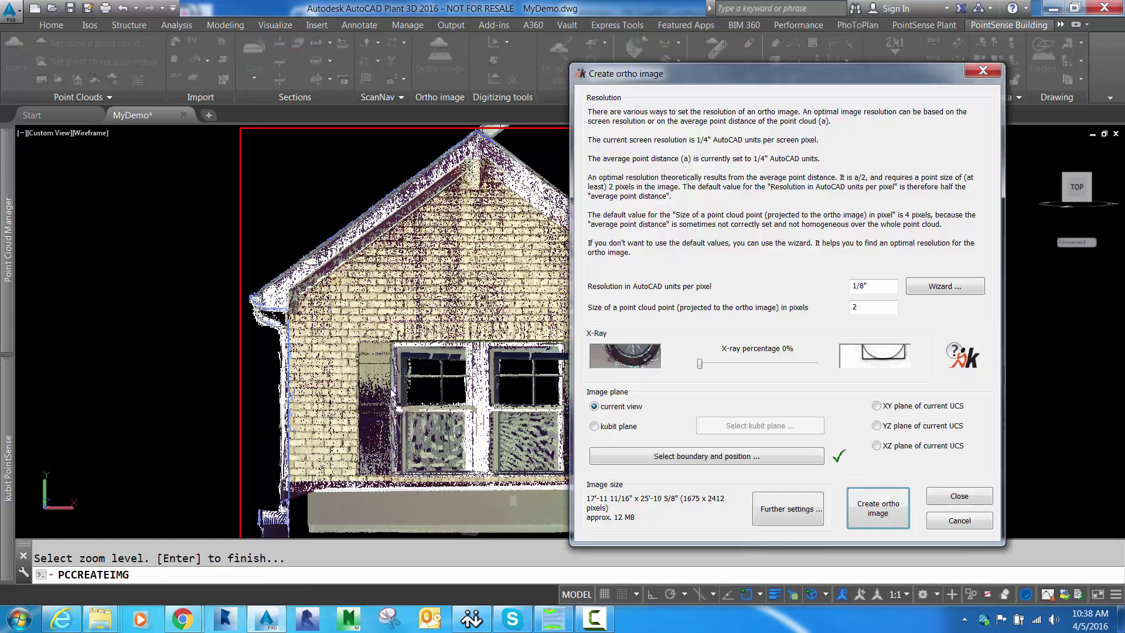
Redefine the ortho image boundary as a rectangle enclosing the entire two-storey facade.
{"action": "left_click", "coordinate": [620, 457]}
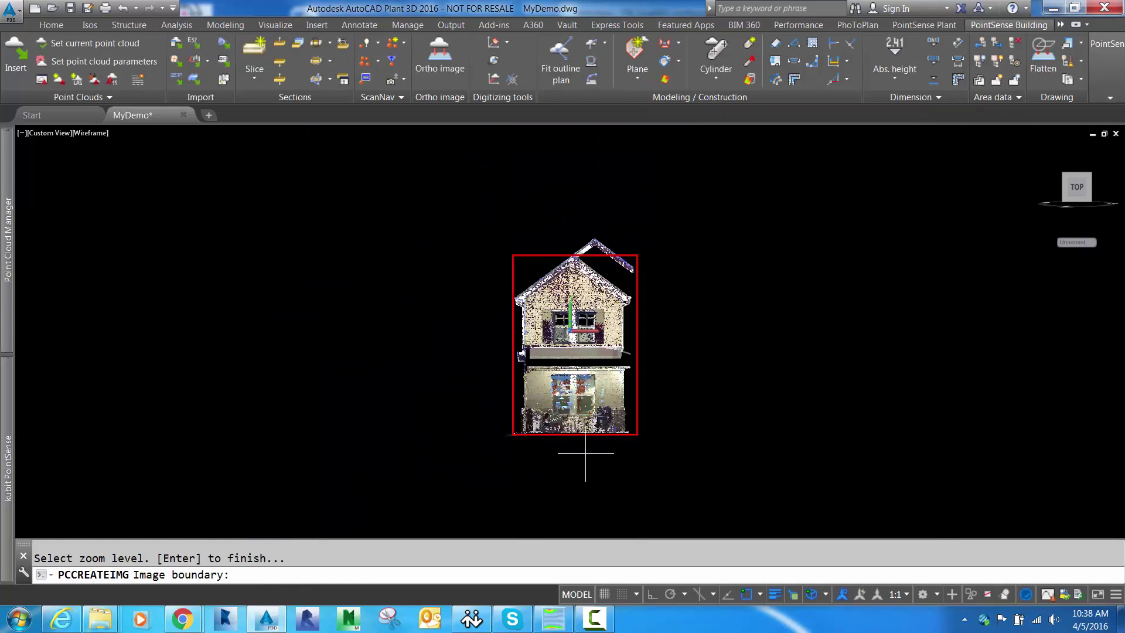
{"action": "left_click", "coordinate": [504, 250]}
{"action": "left_click", "coordinate": [638, 432]}
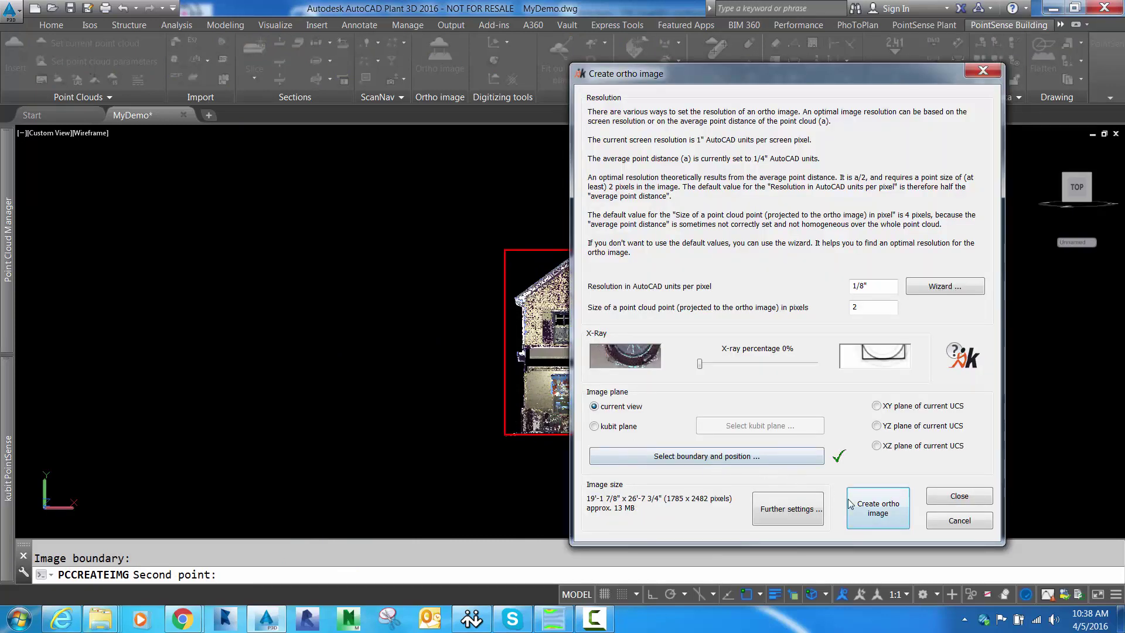
Create the ortho image, save it as Image and switch to the ortho image top view.
{"action": "left_click", "coordinate": [863, 510]}
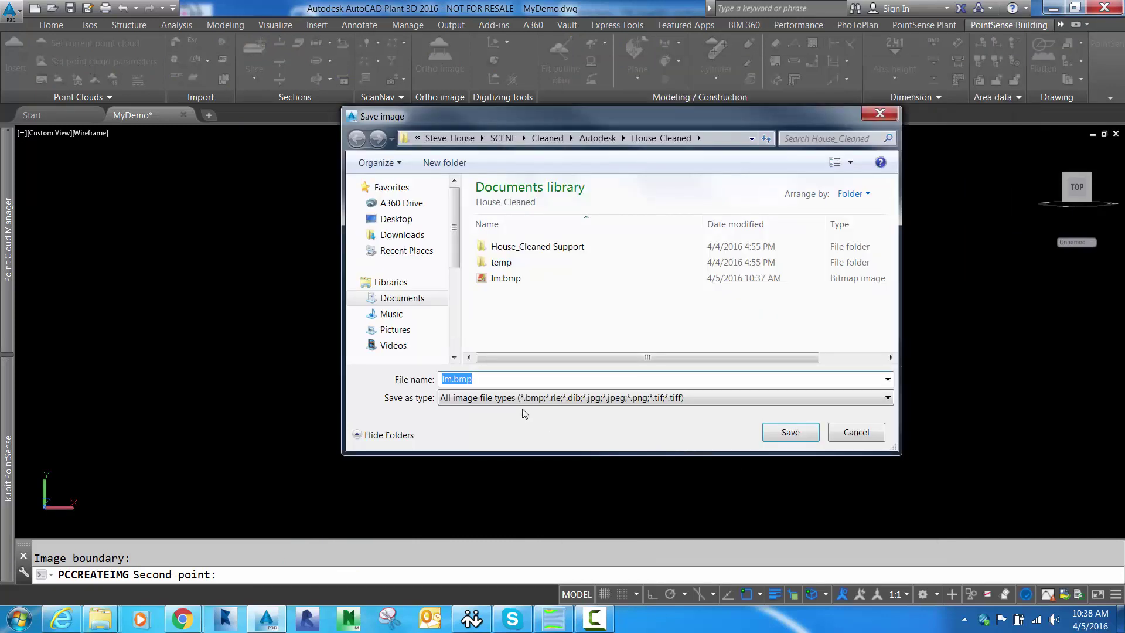
{"action": "type", "text": "Image"}
{"action": "left_click", "coordinate": [777, 431]}
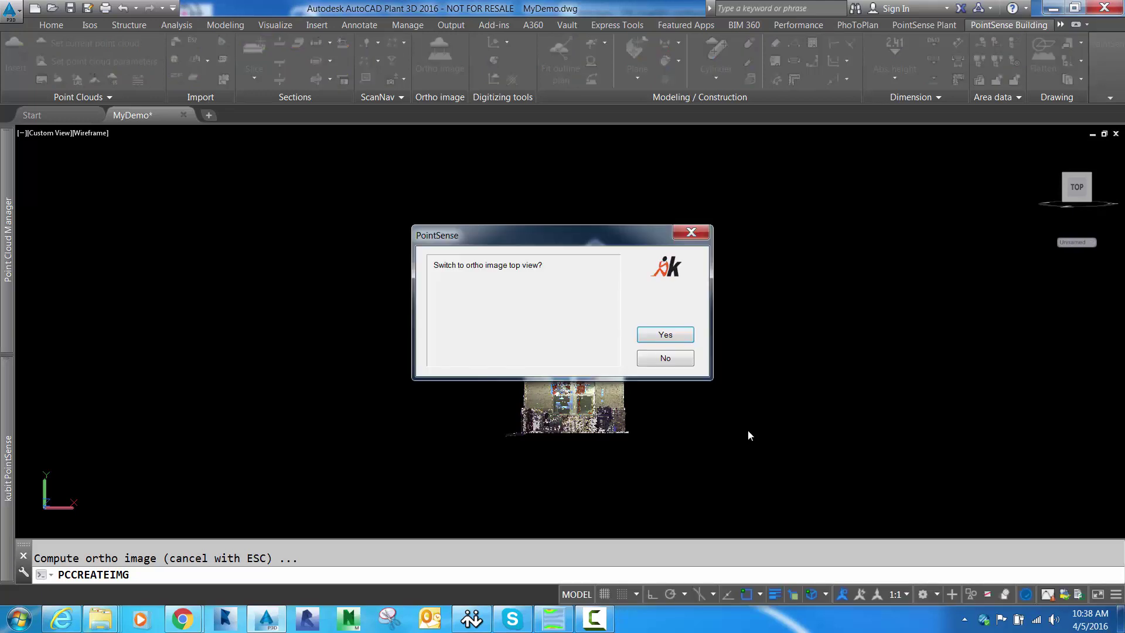
{"action": "left_click", "coordinate": [680, 339]}
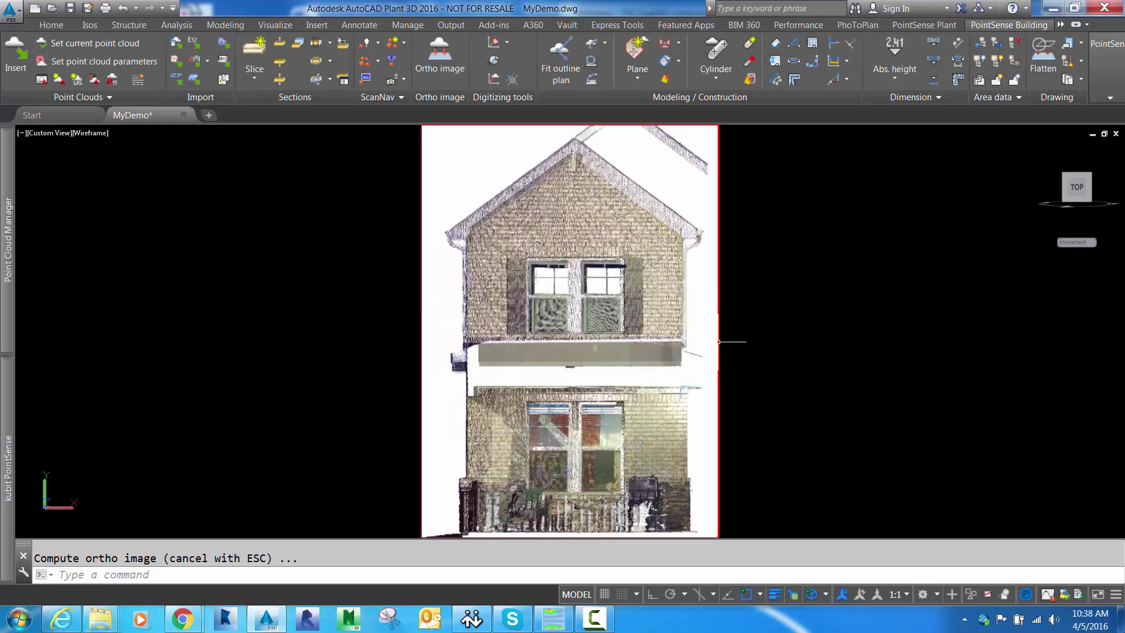
Move the ortho image beside the facade point cloud and compare the two.
{"action": "middle_click_drag", "start_coordinate": [523, 278], "coordinate": [465, 370]}
{"action": "scroll", "coordinate": [464, 369], "scroll_direction": "up", "scroll_amount": 9}
{"action": "scroll", "coordinate": [464, 370], "scroll_direction": "down", "scroll_amount": 12}
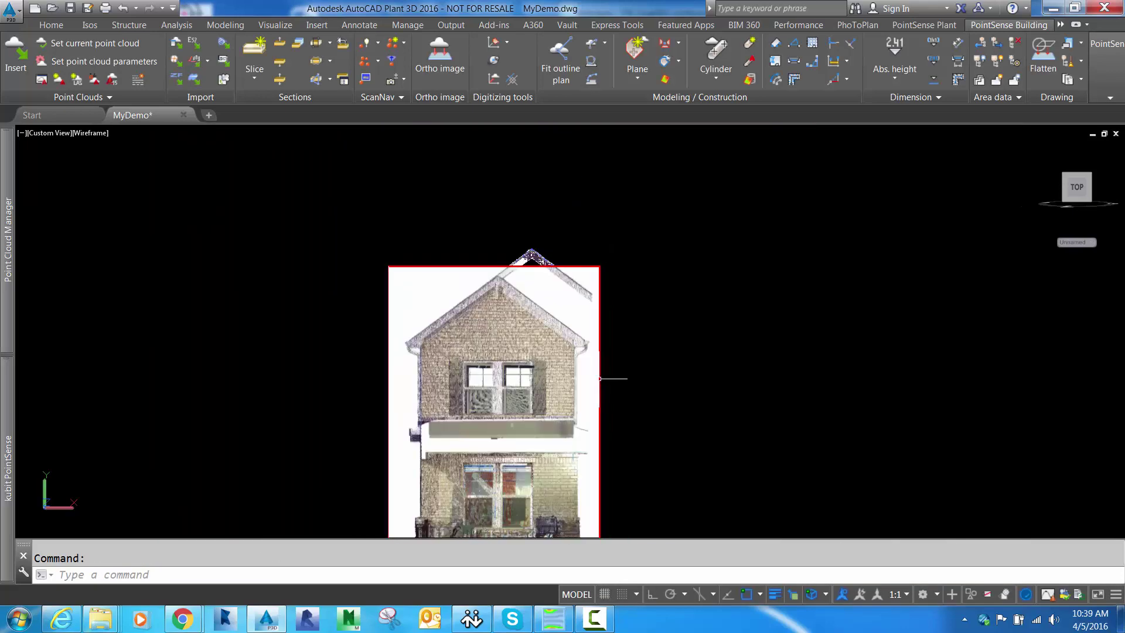
{"action": "left_click", "coordinate": [599, 378]}
{"action": "left_click_drag", "start_coordinate": [599, 393], "coordinate": [838, 380]}
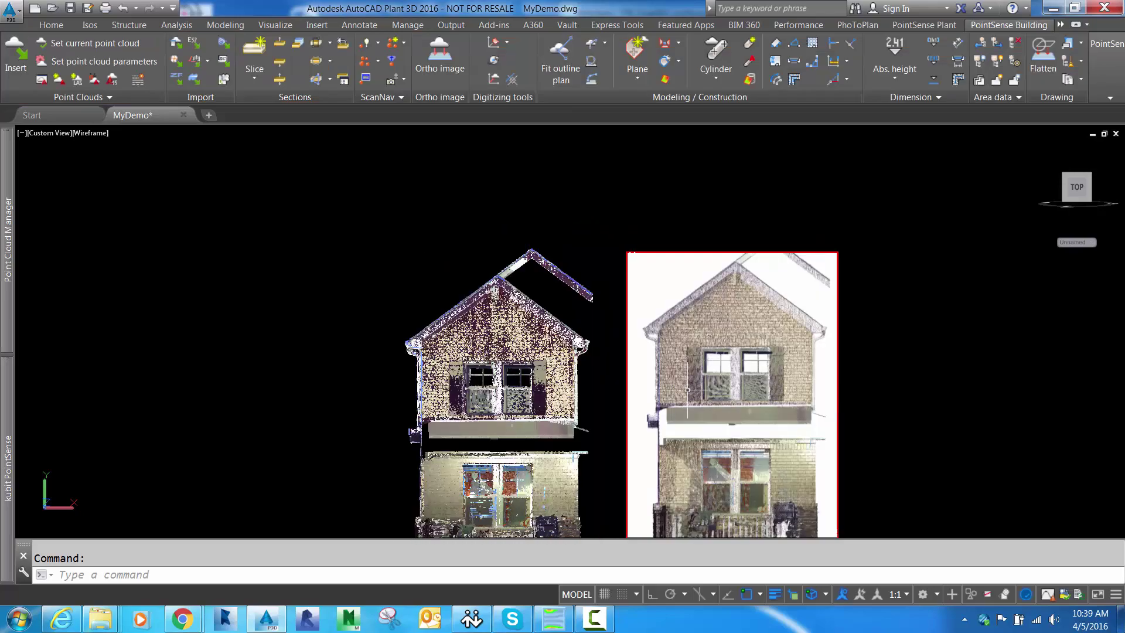
{"action": "key", "text": "Escape"}
{"action": "mouse_move", "coordinate": [621, 385]}
{"action": "middle_mouse_down", "text": "shift"}
{"action": "mouse_move", "coordinate": [756, 415]}
{"action": "mouse_move", "coordinate": [675, 423]}
{"action": "mouse_move", "coordinate": [635, 390]}
{"action": "middle_mouse_up", "text": "shift"}
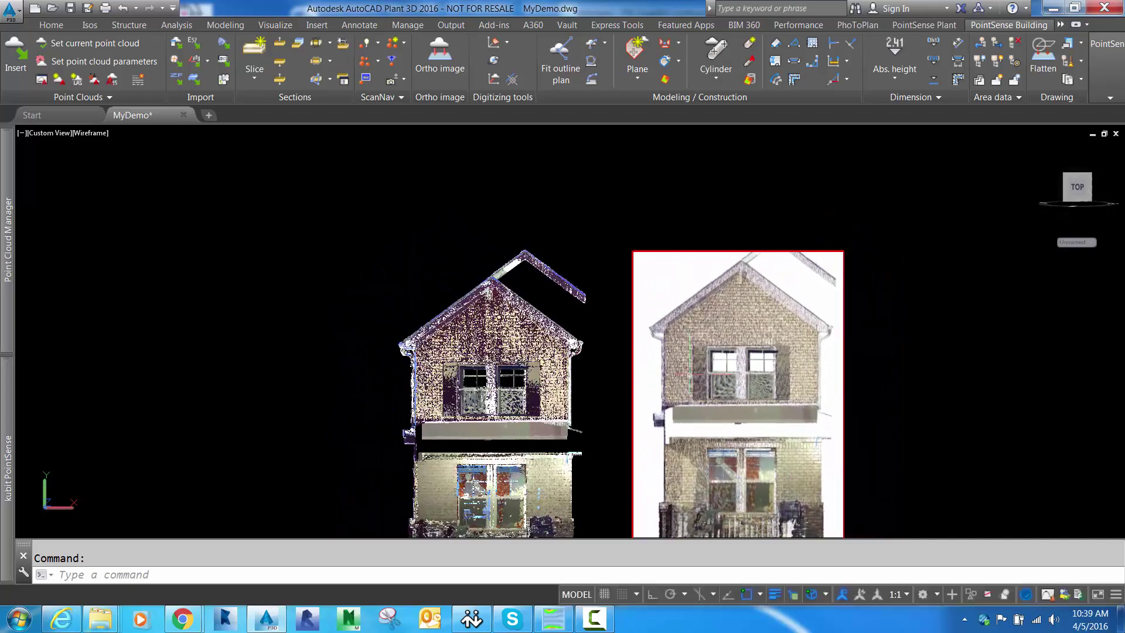
{"action": "scroll", "coordinate": [635, 390], "scroll_direction": "up", "scroll_amount": 5}
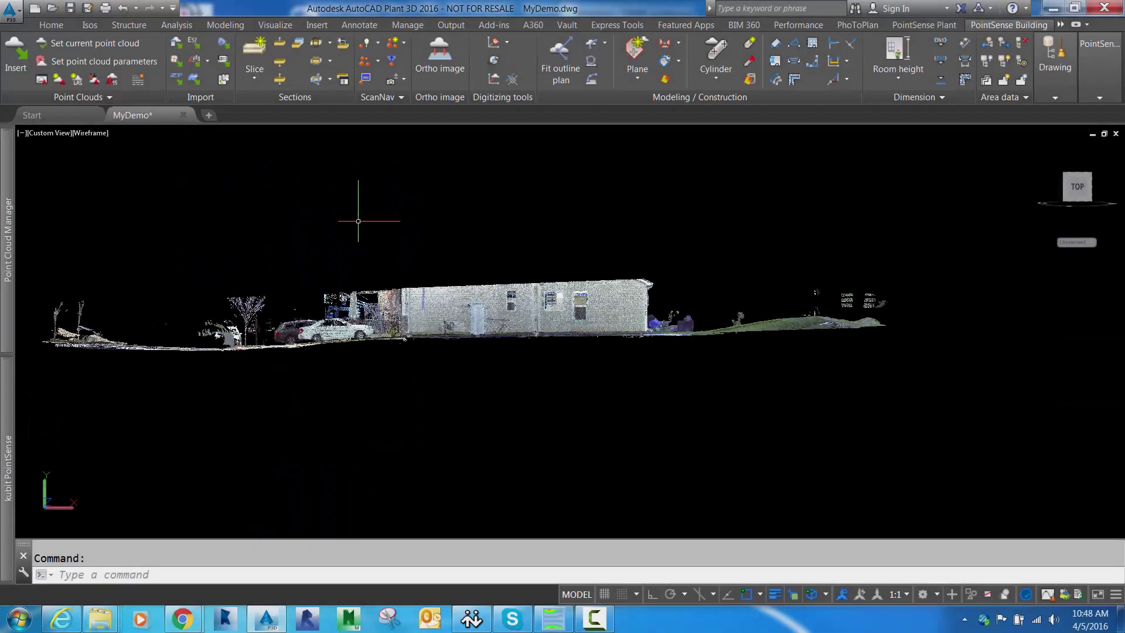
Clip the point cloud to a rectangle around the house, keeping the points inside.
{"action": "left_click", "coordinate": [316, 43]}
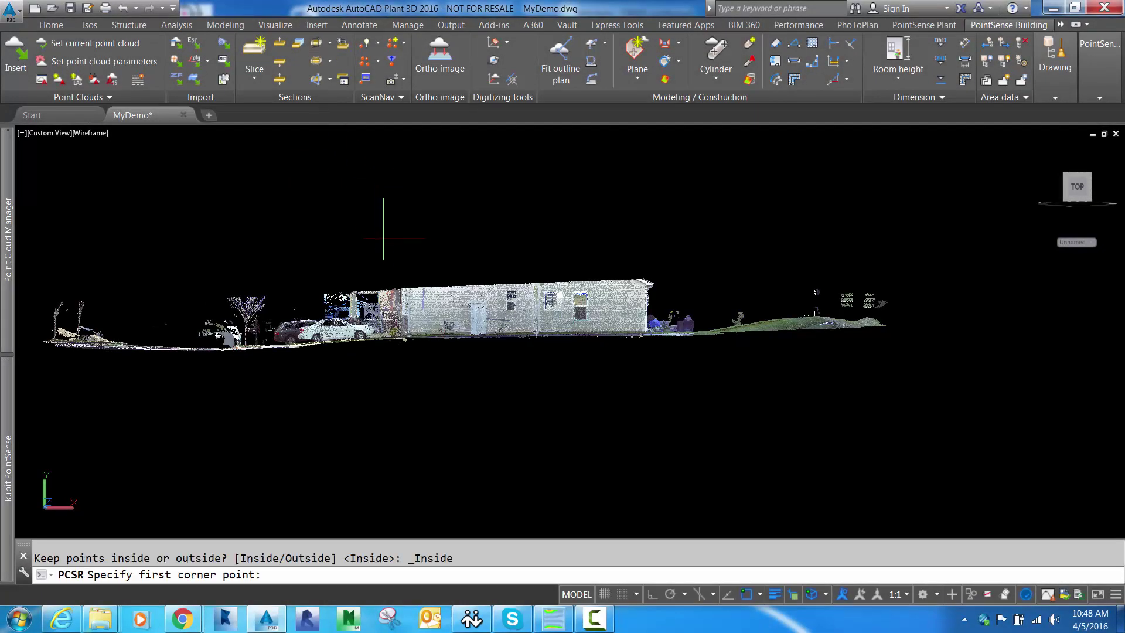
{"action": "left_click", "coordinate": [399, 249]}
{"action": "left_click", "coordinate": [652, 338]}
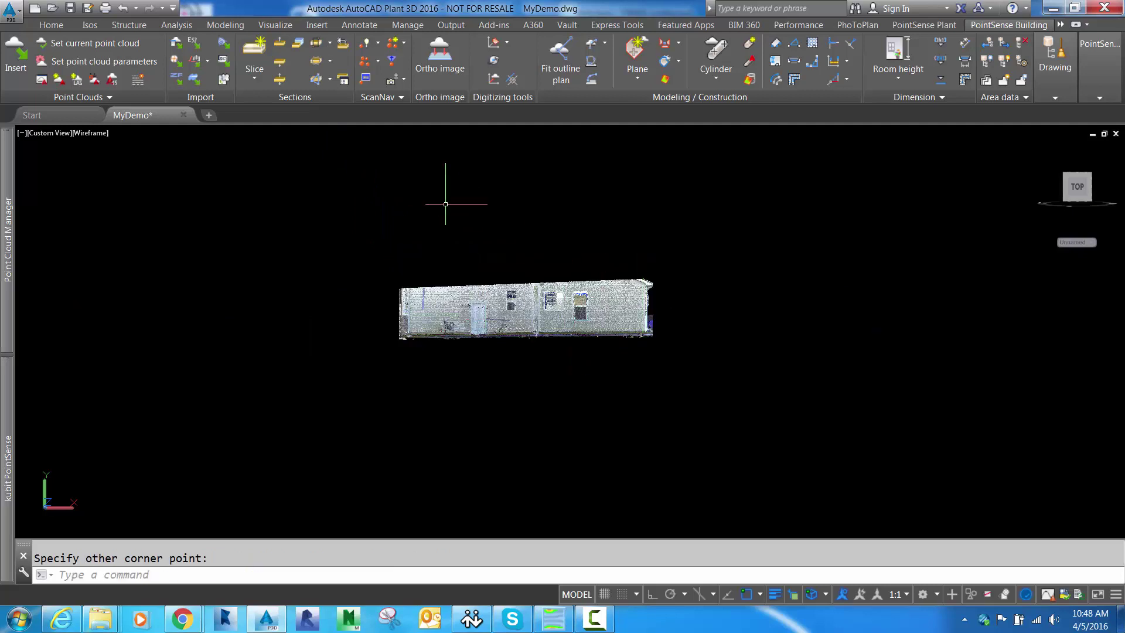
Create multiple slices of the visible section parallel to the YZ plane of the current UCS, at intervals of 36 with thickness 3.
{"action": "left_click", "coordinate": [261, 80]}
{"action": "left_click", "coordinate": [283, 188]}
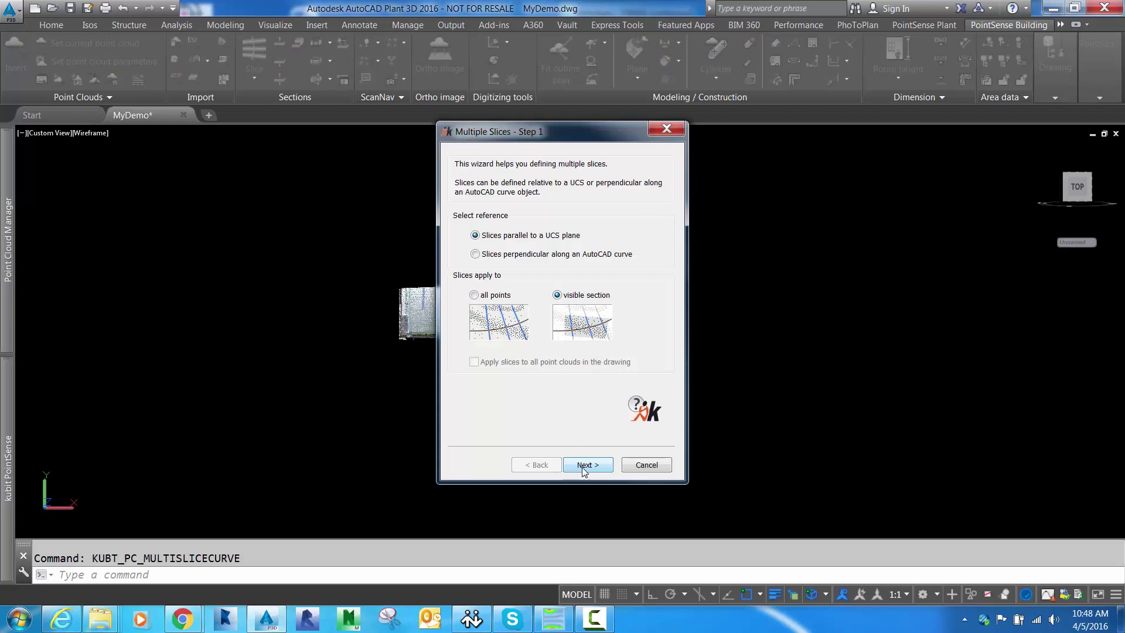
{"action": "left_click", "coordinate": [583, 467]}
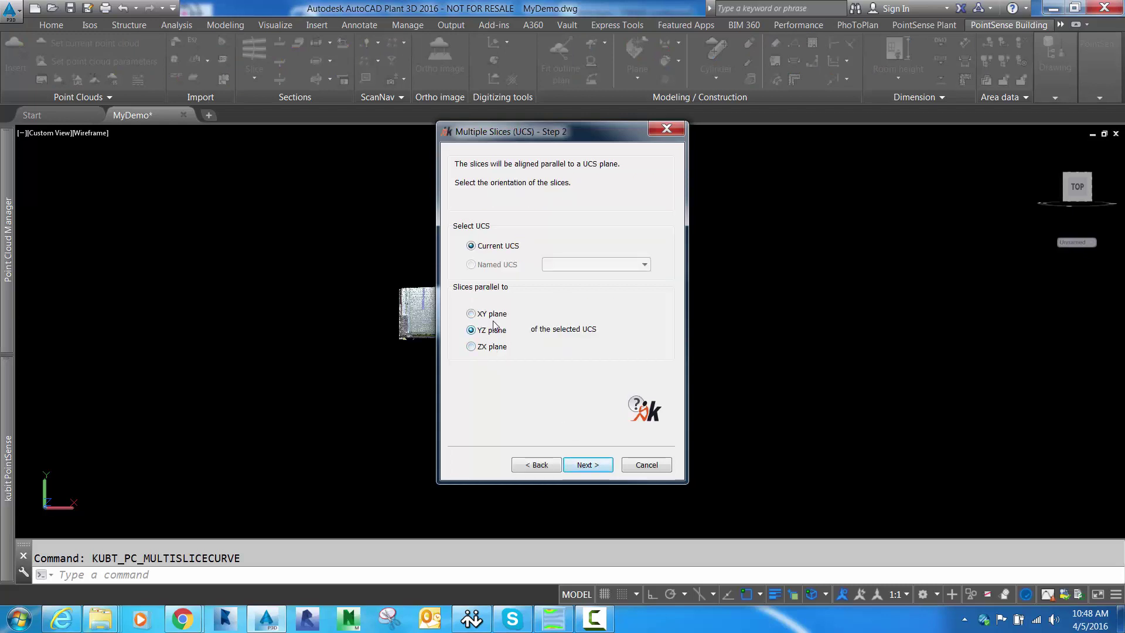
{"action": "left_click", "coordinate": [580, 466]}
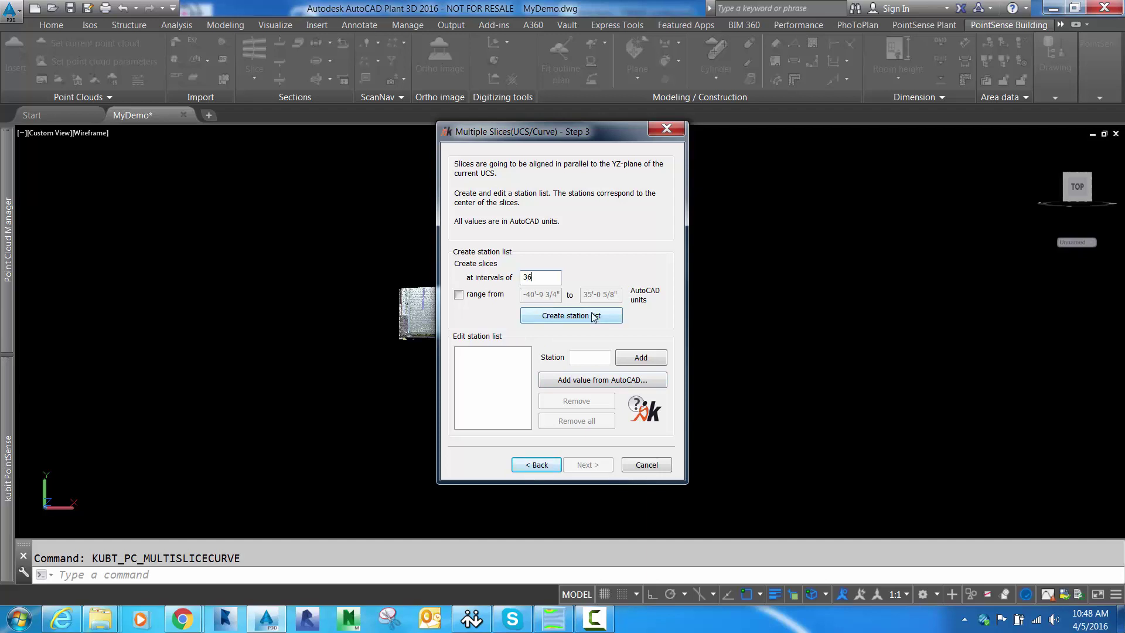
{"action": "left_click", "coordinate": [572, 315]}
{"action": "left_click", "coordinate": [588, 465]}
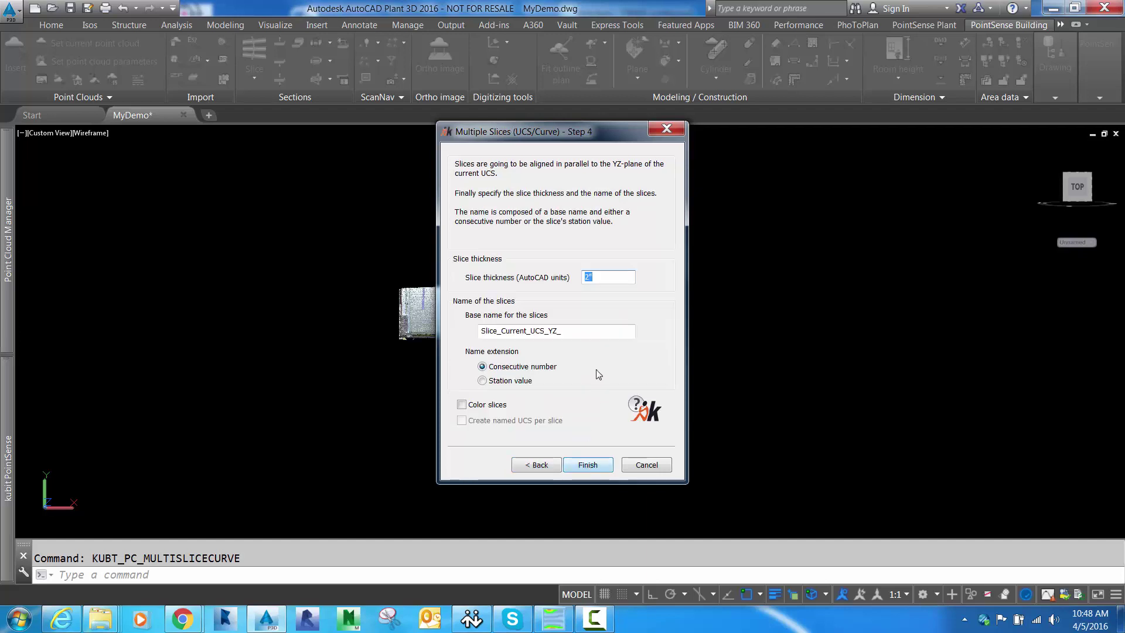
{"action": "type", "text": "3"}
{"action": "left_click", "coordinate": [588, 465]}
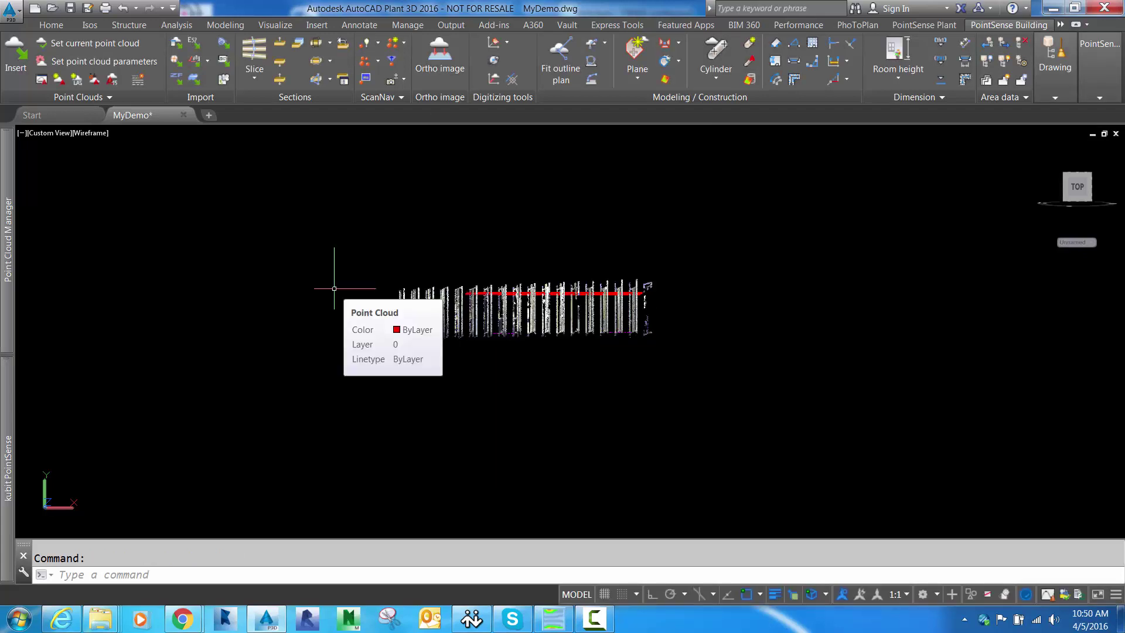
Orbit to view the slices in 3D and display only the slice with 562.2k points.
{"action": "middle_click_drag", "start_coordinate": [334, 289], "coordinate": [436, 330], "text": "shift"}
{"action": "scroll", "coordinate": [437, 331], "scroll_direction": "up", "scroll_amount": 2}
{"action": "mouse_move", "coordinate": [8, 394]}
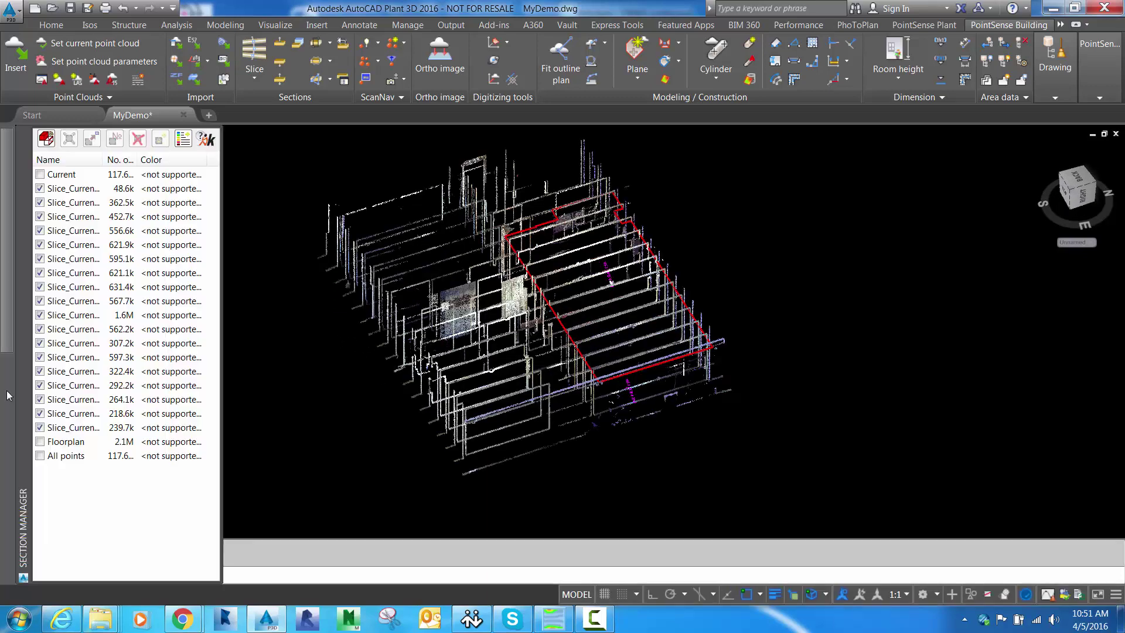
{"action": "right_click", "coordinate": [61, 330]}
{"action": "left_click", "coordinate": [103, 420]}
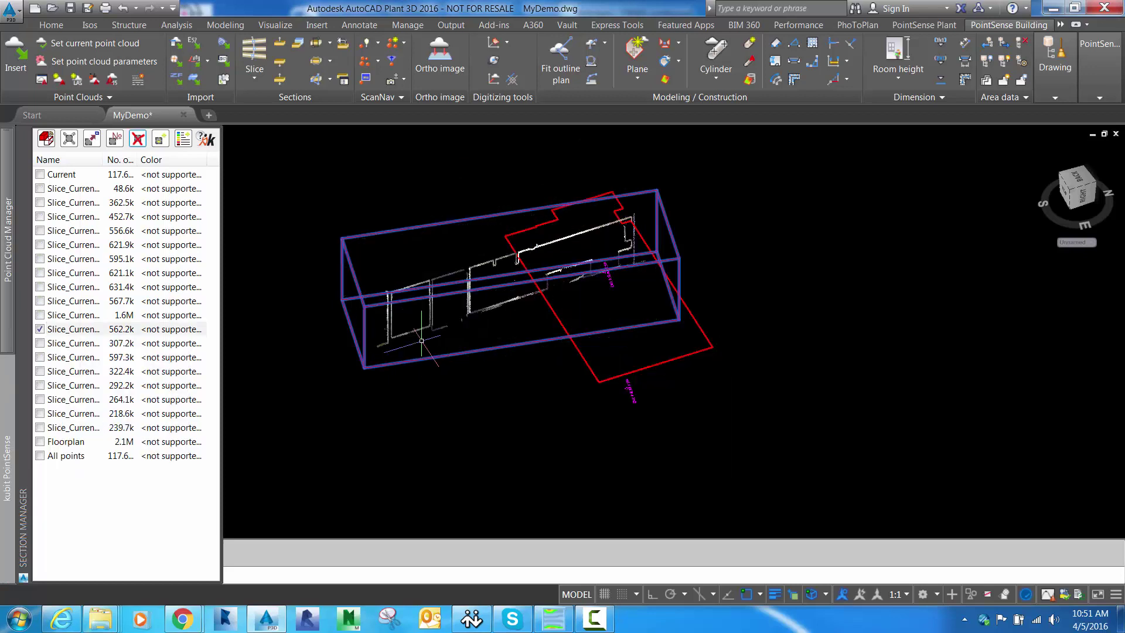
Align the UCS with the isolated slice and view it squarely from the top, rotated so its long side is horizontal.
{"action": "left_click", "coordinate": [507, 43]}
{"action": "left_click", "coordinate": [534, 70]}
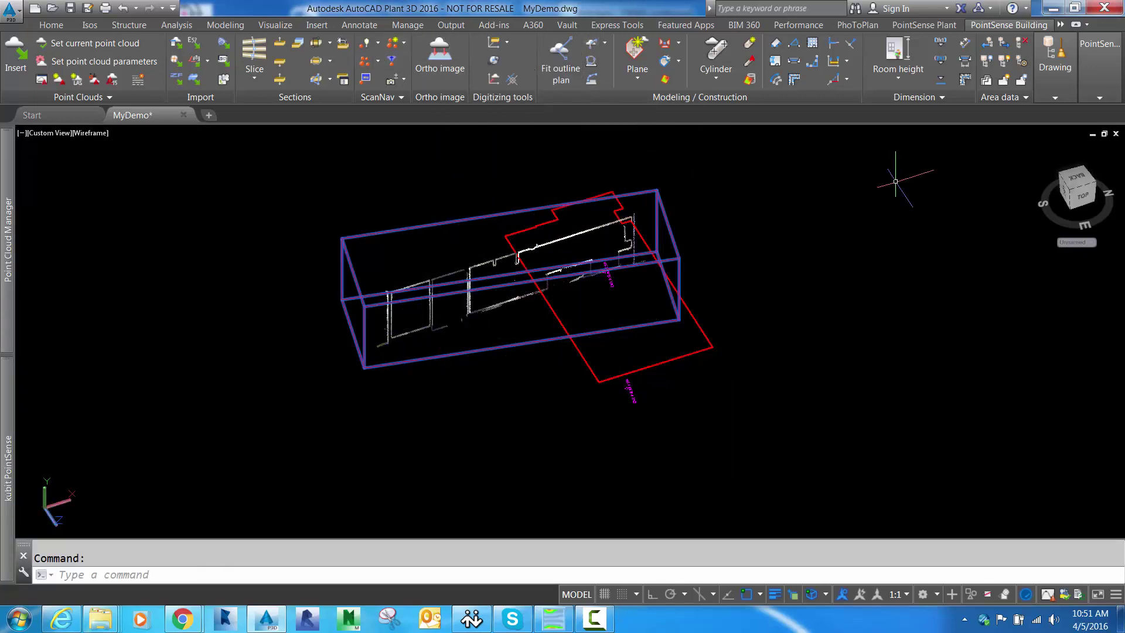
{"action": "left_click", "coordinate": [1072, 186]}
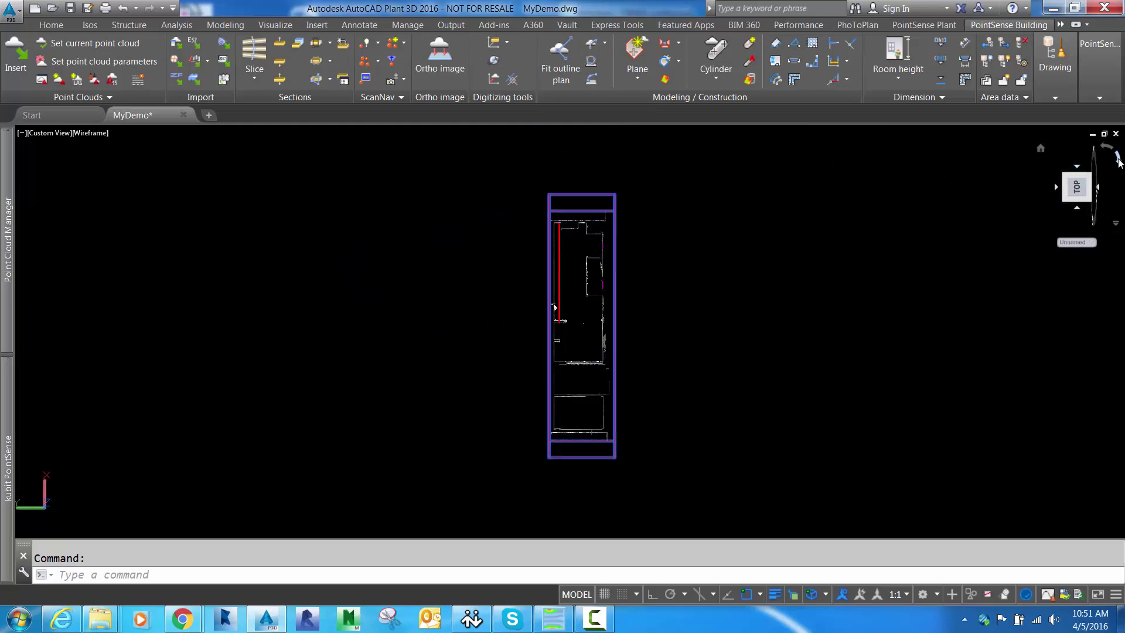
{"action": "left_click", "coordinate": [1119, 163]}
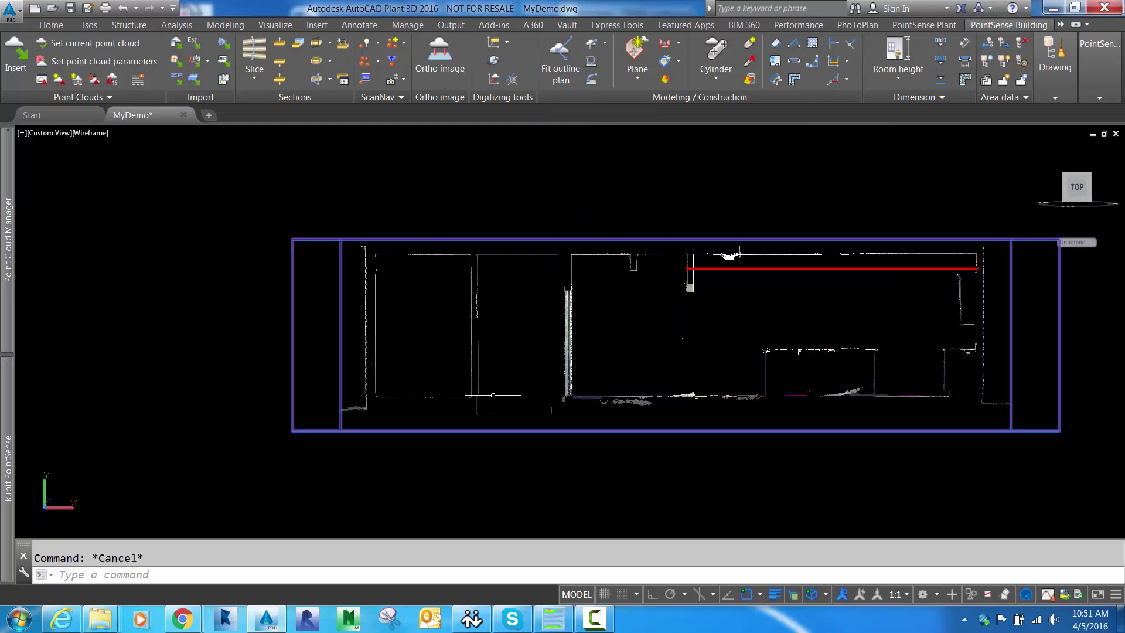
{"action": "scroll", "coordinate": [410, 375], "scroll_direction": "up", "scroll_amount": 3}
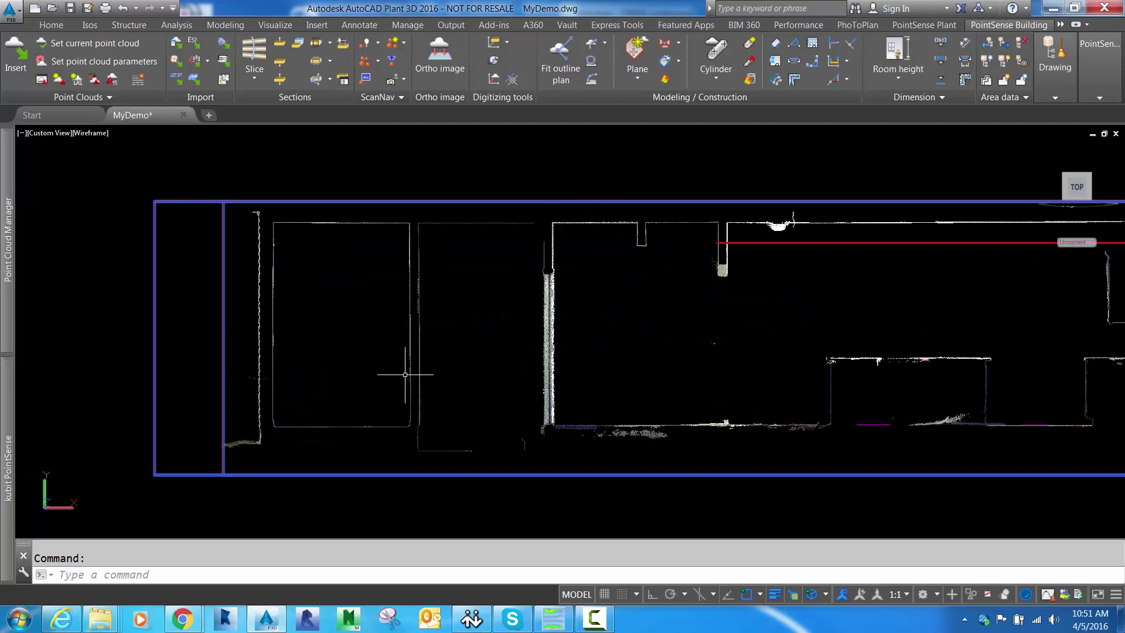
{"action": "middle_click_drag", "start_coordinate": [591, 358], "coordinate": [370, 371]}
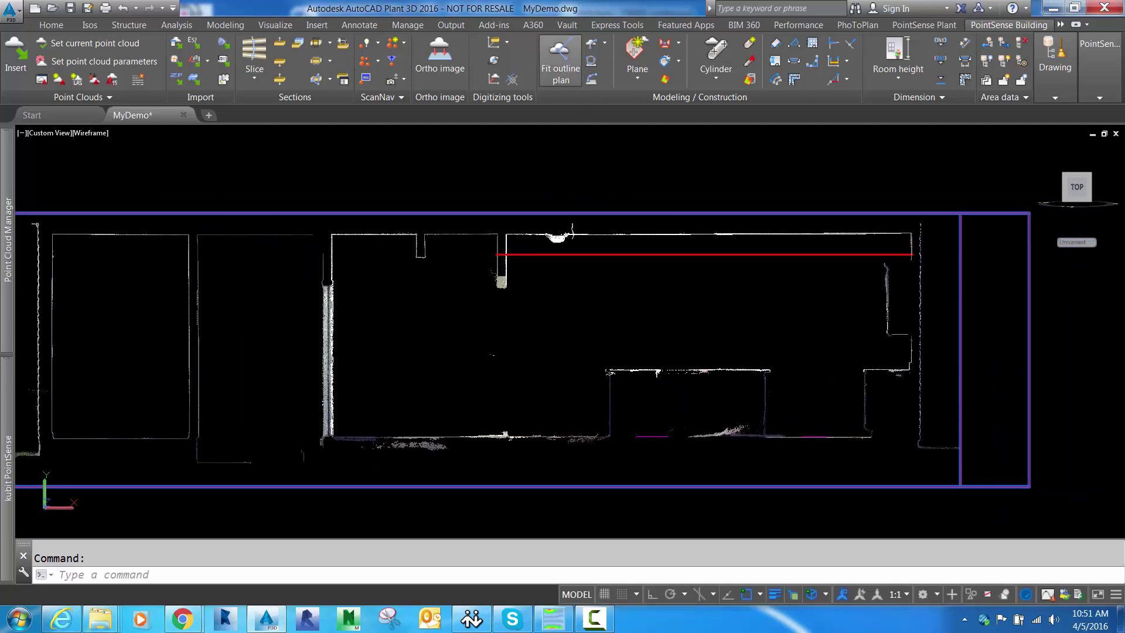
Fit a closed outline to the slice's room section with Fit outline plane, from the ceiling line around to the wall, using CLose.
{"action": "left_click", "coordinate": [559, 58]}
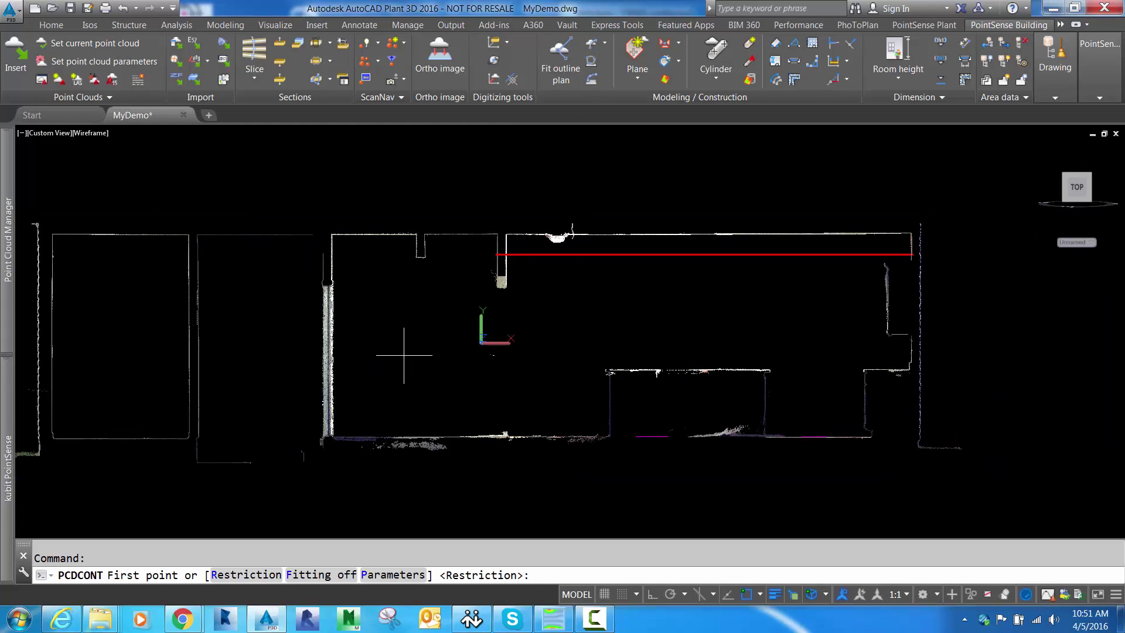
{"action": "left_click", "coordinate": [340, 234]}
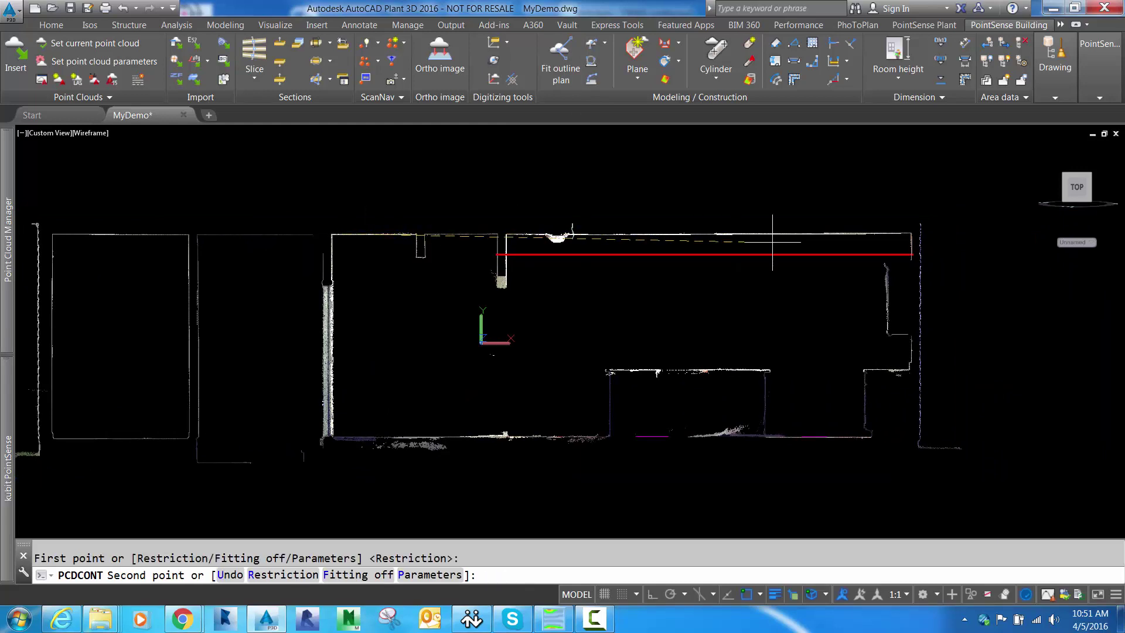
{"action": "left_click", "coordinate": [908, 233]}
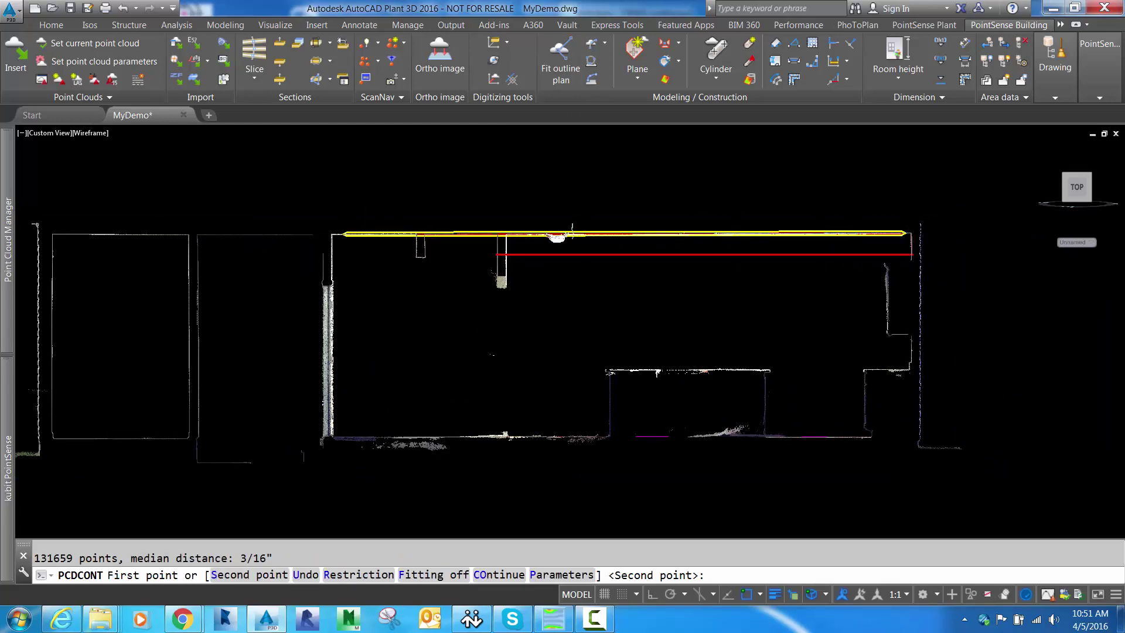
{"action": "scroll", "coordinate": [909, 238], "scroll_direction": "up", "scroll_amount": 5}
{"action": "left_click", "coordinate": [909, 244]}
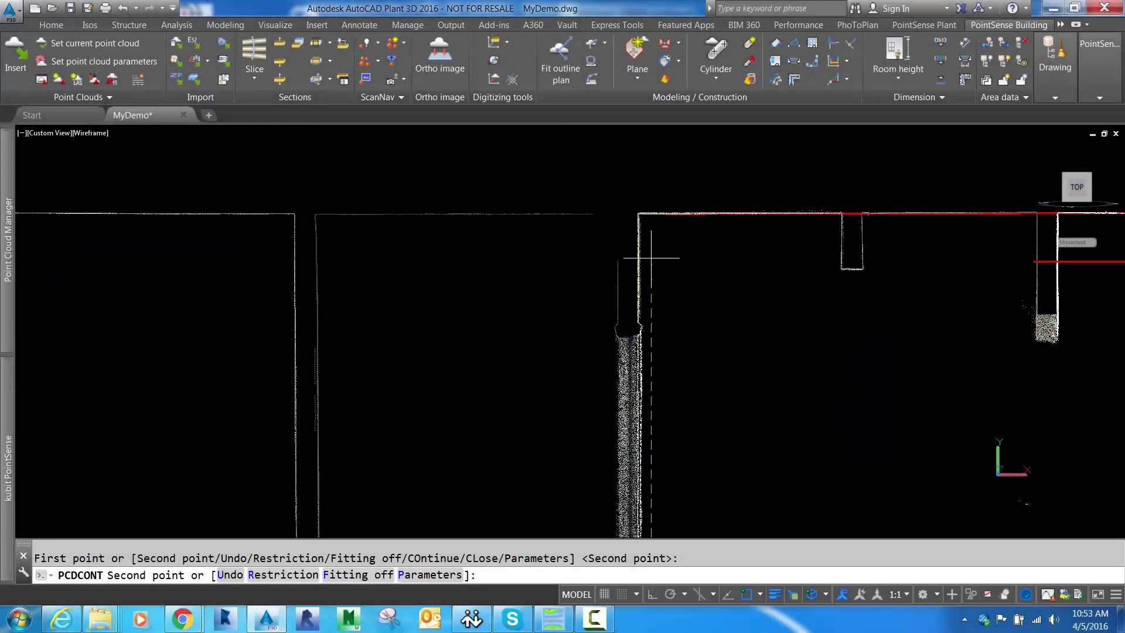
{"action": "left_click", "coordinate": [645, 258]}
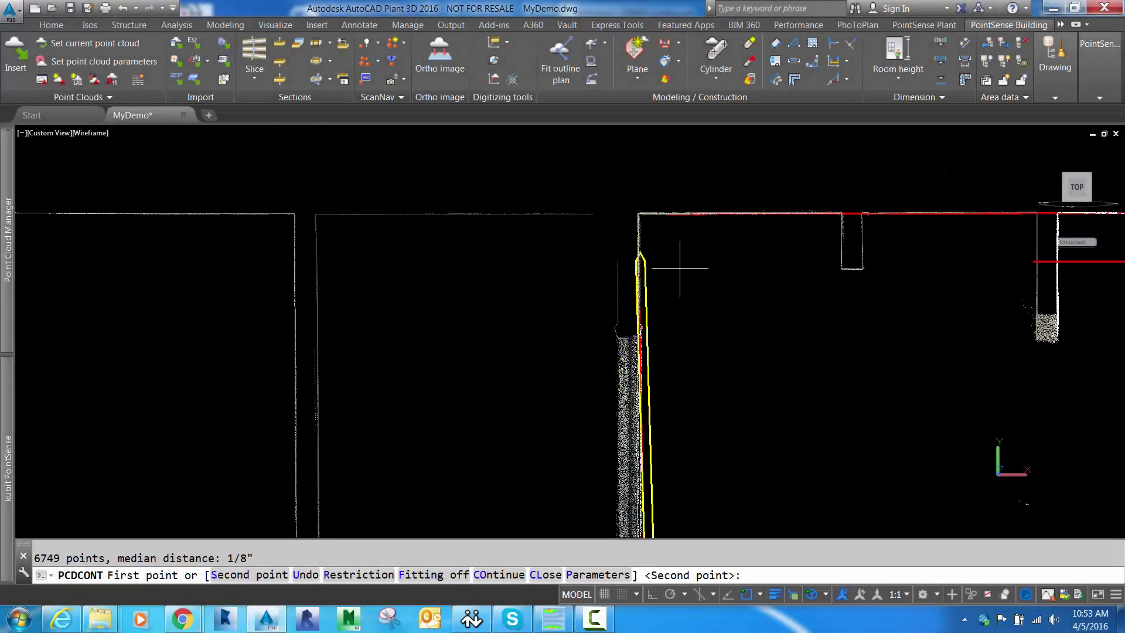
{"action": "type", "text": "CL"}
{"action": "key", "text": "Return"}
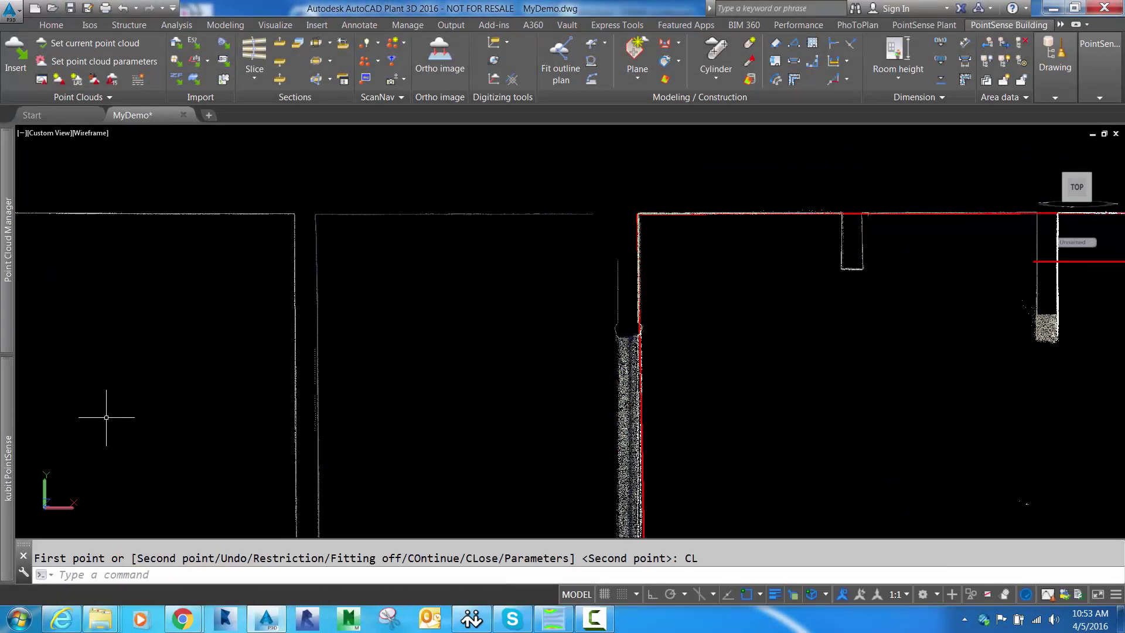
Hide the slice's points and delete the floor plan outline that lies edge-on below the ceiling line.
{"action": "mouse_move", "coordinate": [7, 421]}
{"action": "left_click", "coordinate": [40, 329]}
{"action": "scroll", "coordinate": [675, 311], "scroll_direction": "down", "scroll_amount": 6}
{"action": "middle_click_drag", "start_coordinate": [719, 320], "coordinate": [582, 342]}
{"action": "left_click", "coordinate": [710, 319]}
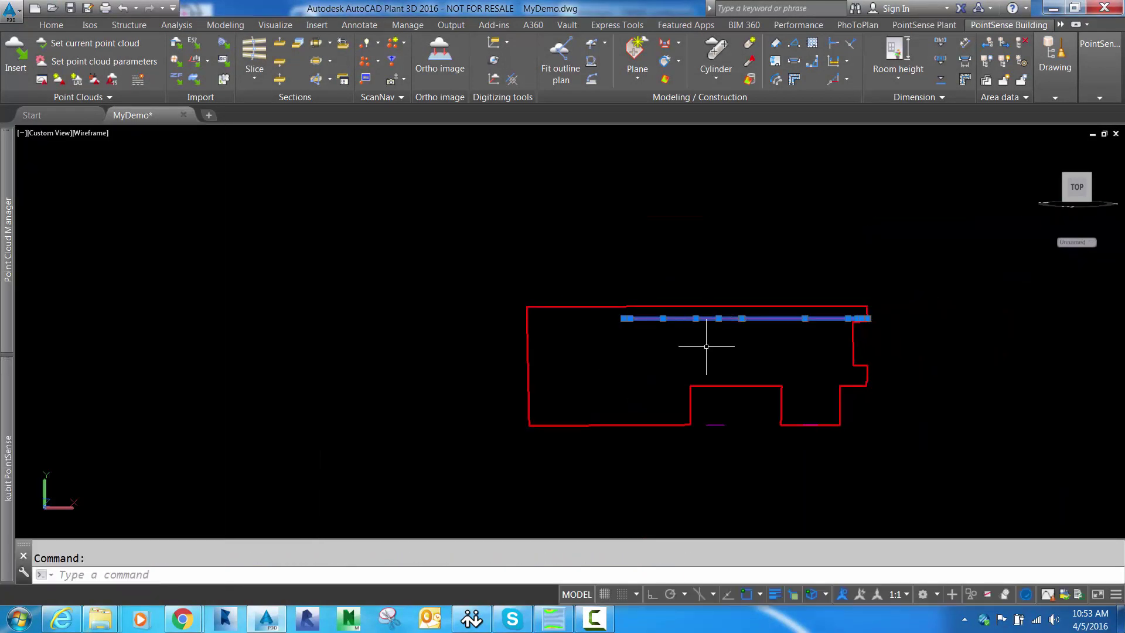
{"action": "key", "text": "Delete"}
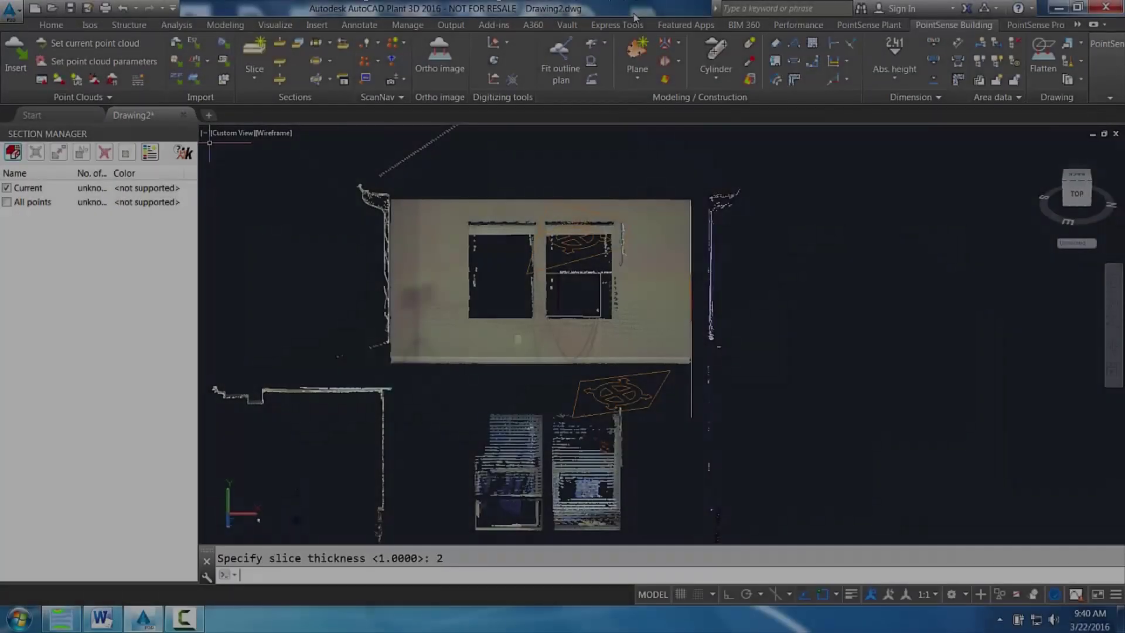
Set a plan view of the current UCS and clip the point cloud to a rectangle around the wall with the two windows.
{"action": "type", "text": "plan"}
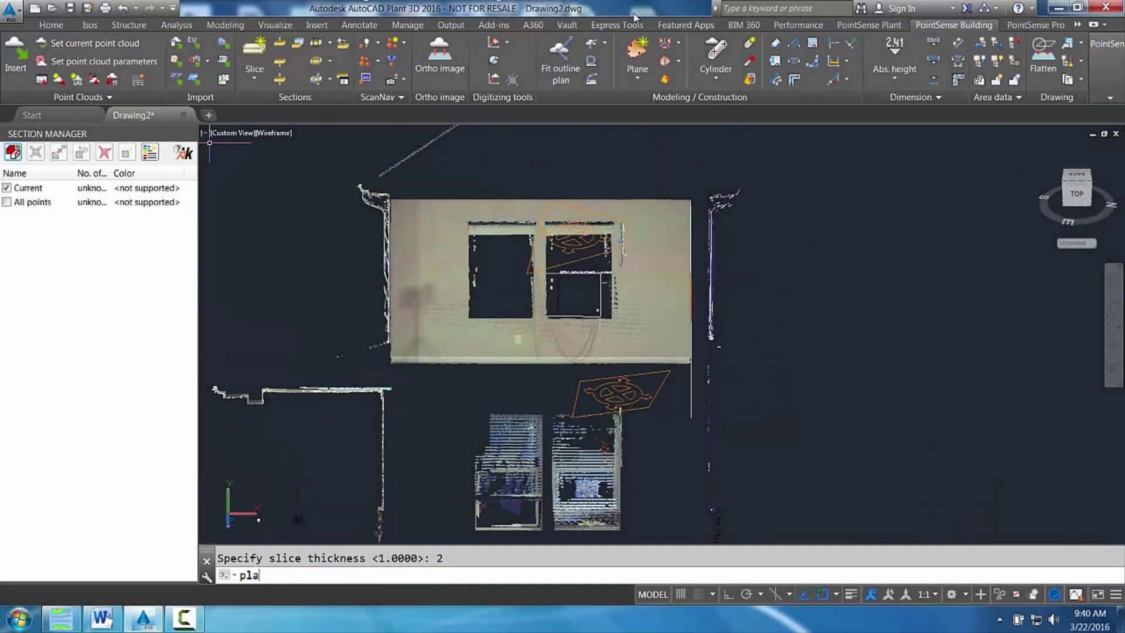
{"action": "key", "text": "Return"}
{"action": "key", "text": "Return"}
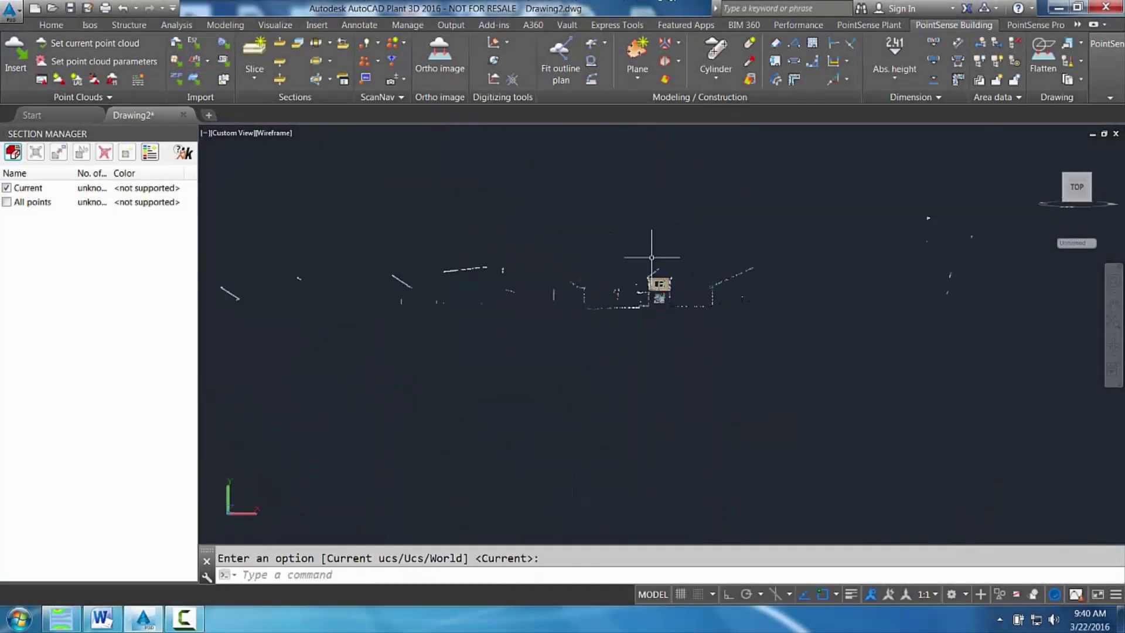
{"action": "scroll", "coordinate": [660, 284], "scroll_direction": "up", "scroll_amount": 3}
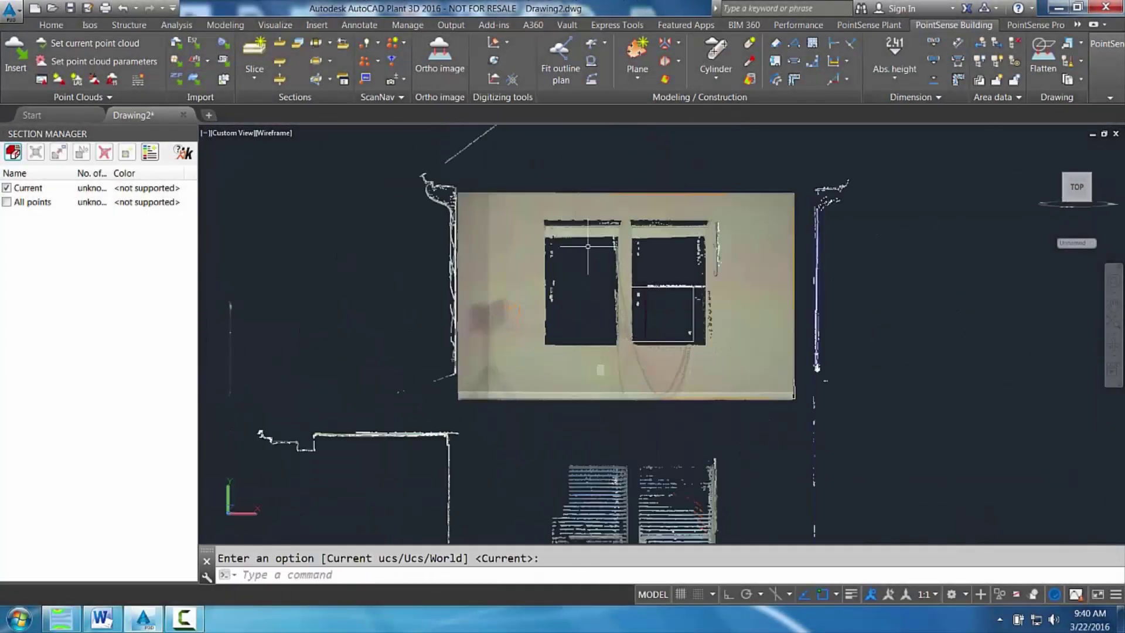
{"action": "left_click", "coordinate": [314, 47]}
{"action": "left_click", "coordinate": [458, 193]}
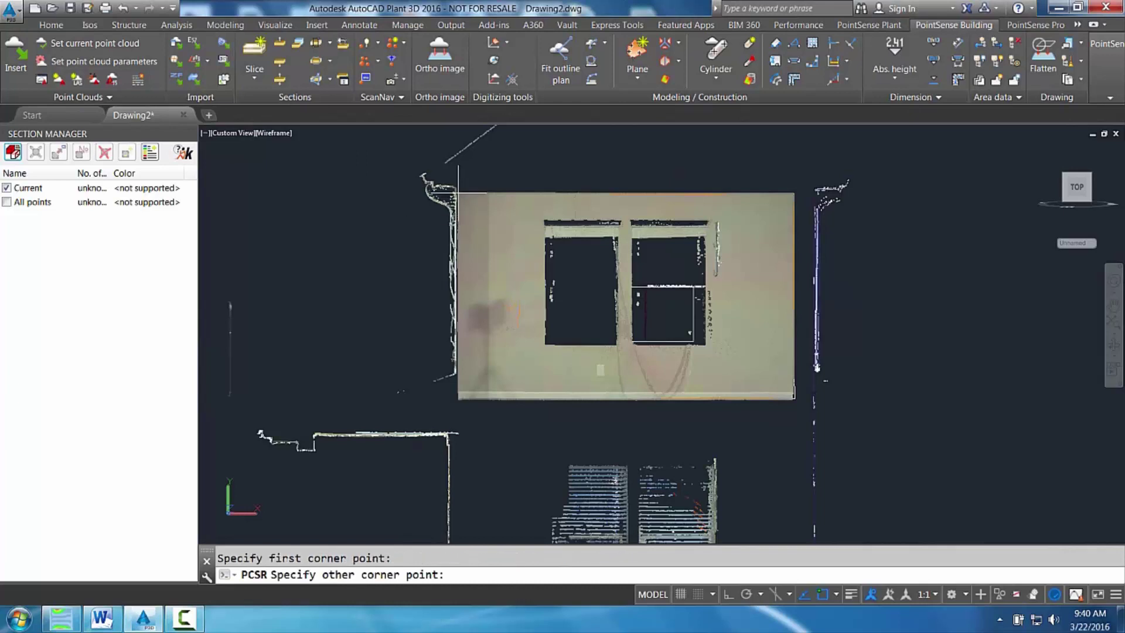
{"action": "left_click", "coordinate": [788, 397]}
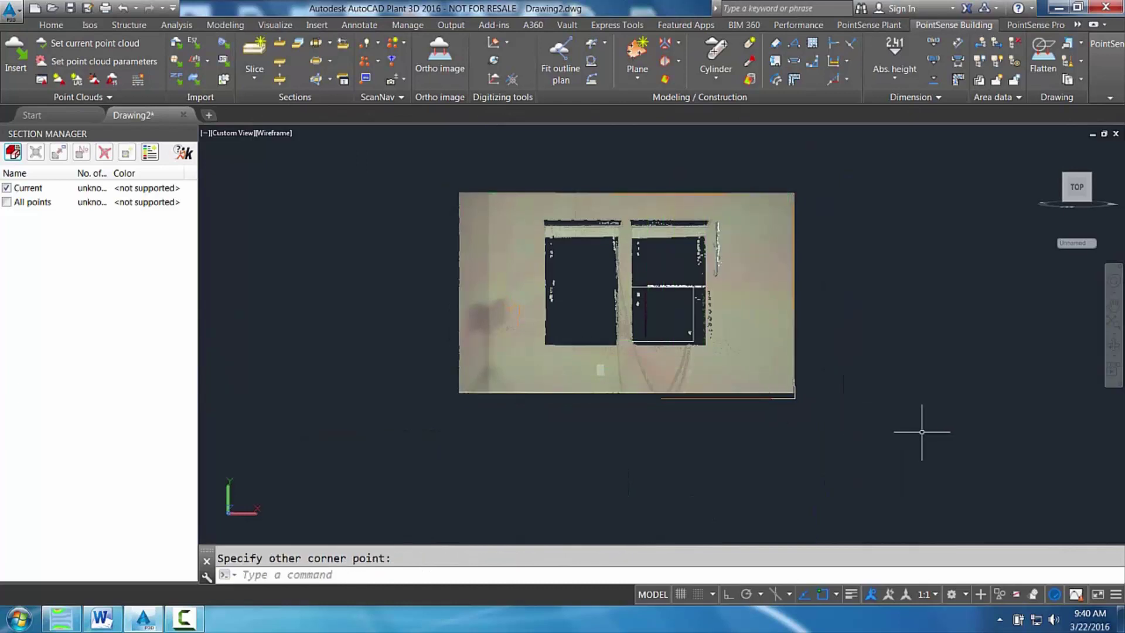
Set up a plane analysis of the wall that outputs only a point cloud, saved to the Desktop as wallanalysis.
{"action": "left_click", "coordinate": [665, 82]}
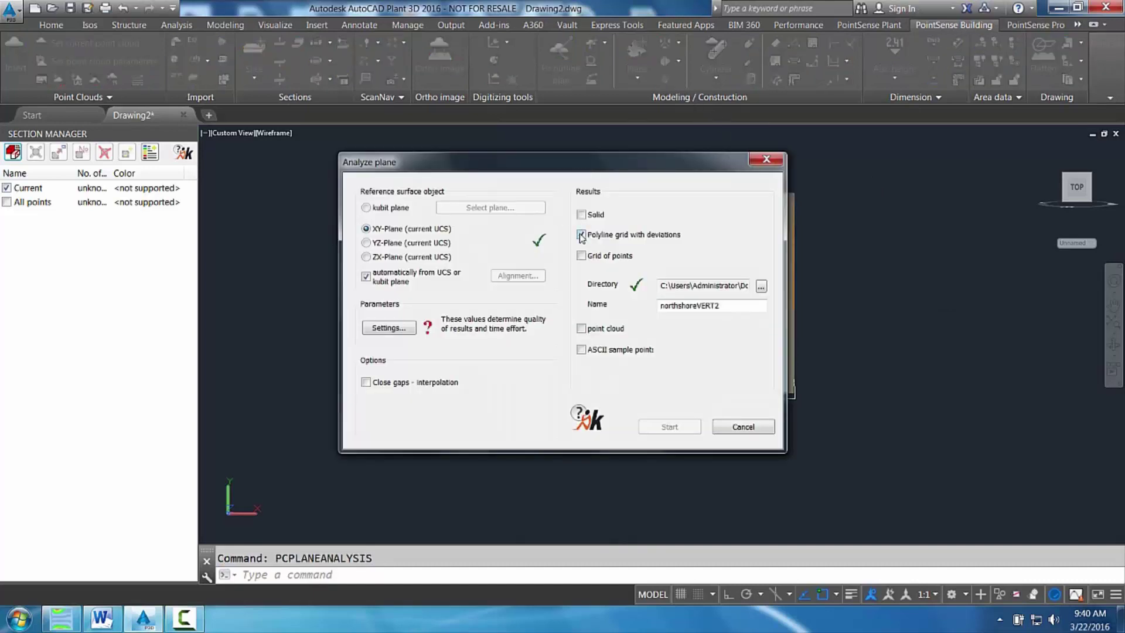
{"action": "left_click", "coordinate": [582, 328]}
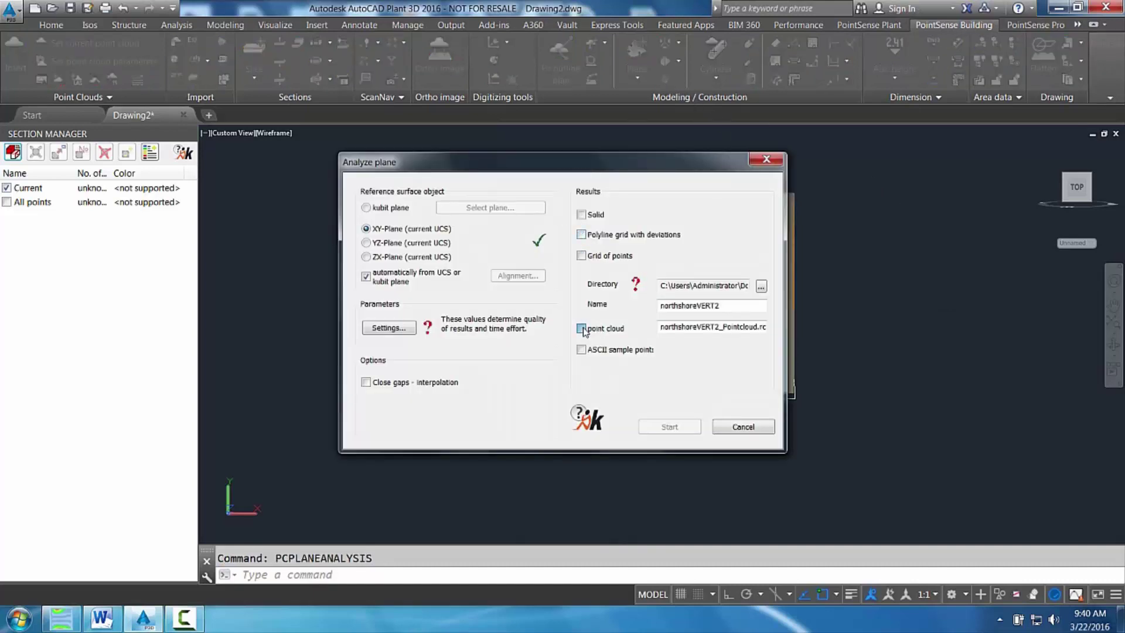
{"action": "left_click", "coordinate": [761, 287]}
{"action": "left_click_drag", "start_coordinate": [652, 288], "coordinate": [594, 261]}
{"action": "left_click", "coordinate": [508, 255]}
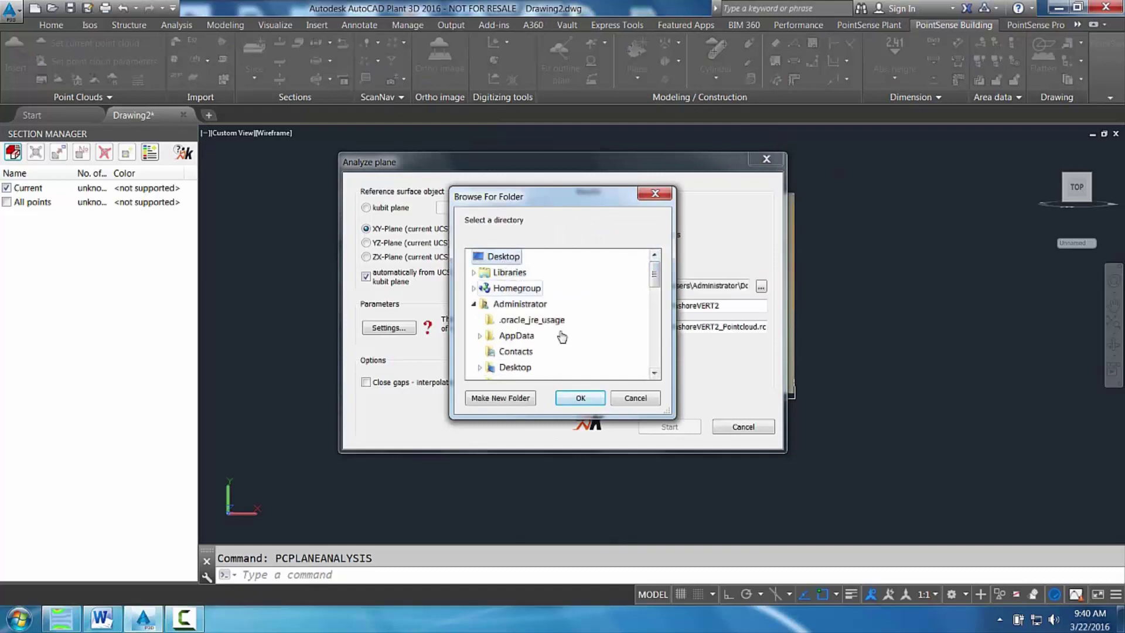
{"action": "left_click", "coordinate": [585, 398]}
{"action": "double_click", "coordinate": [723, 307]}
{"action": "type", "text": "wallanalysis"}
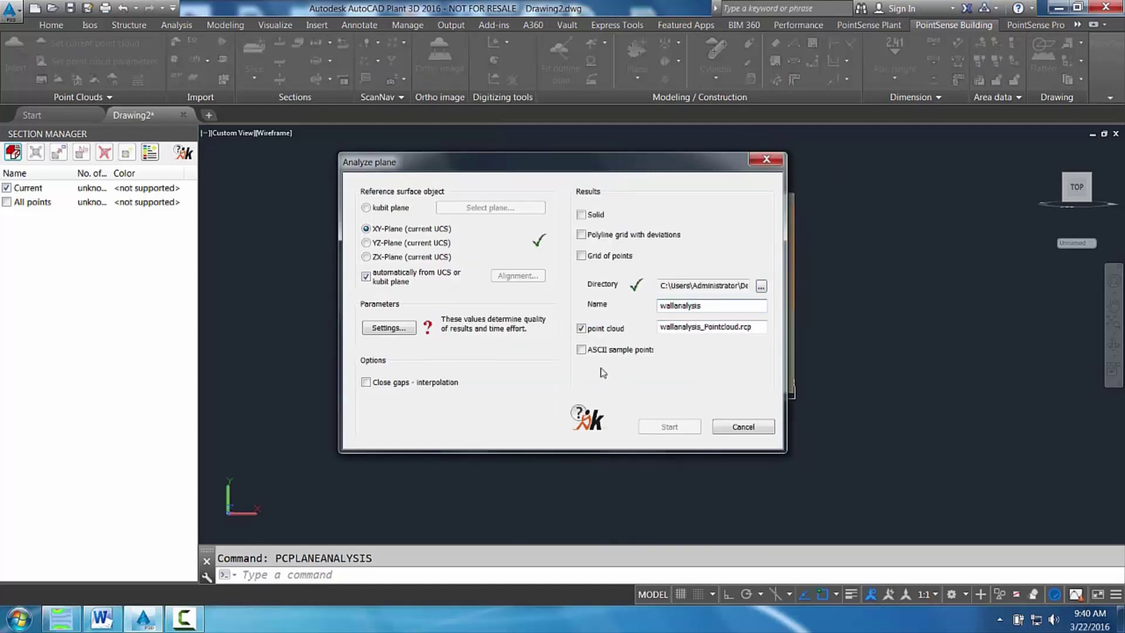
Accept the analysis parameters with unlimited distance, a 3 by 3 inch grid and Average sampling, and run the plane analysis.
{"action": "left_click", "coordinate": [388, 328]}
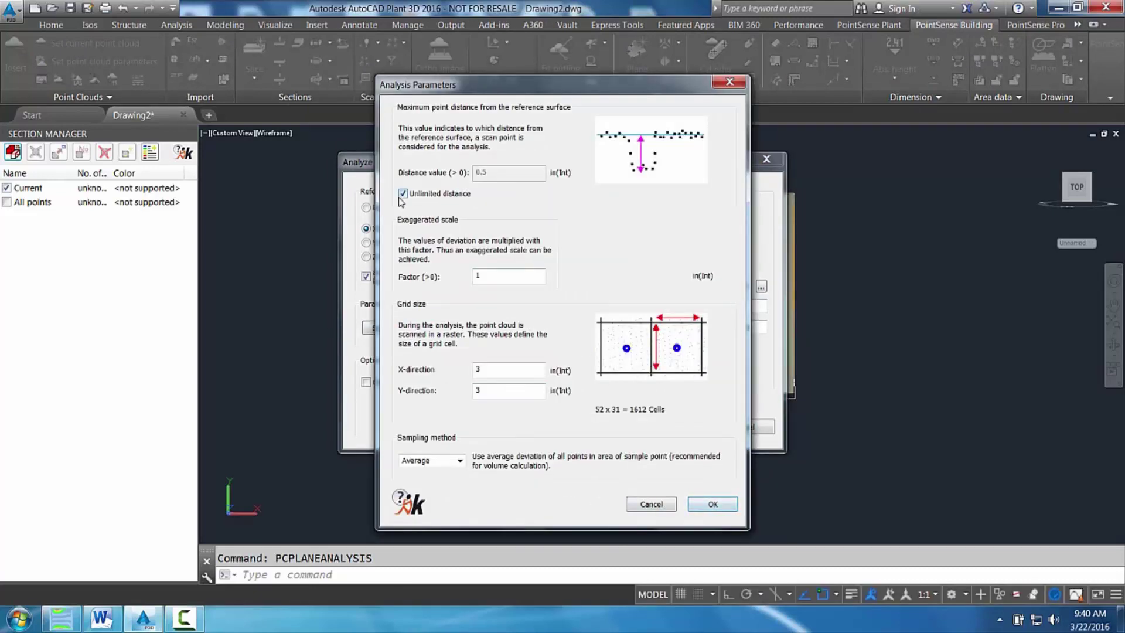
{"action": "left_click", "coordinate": [713, 504]}
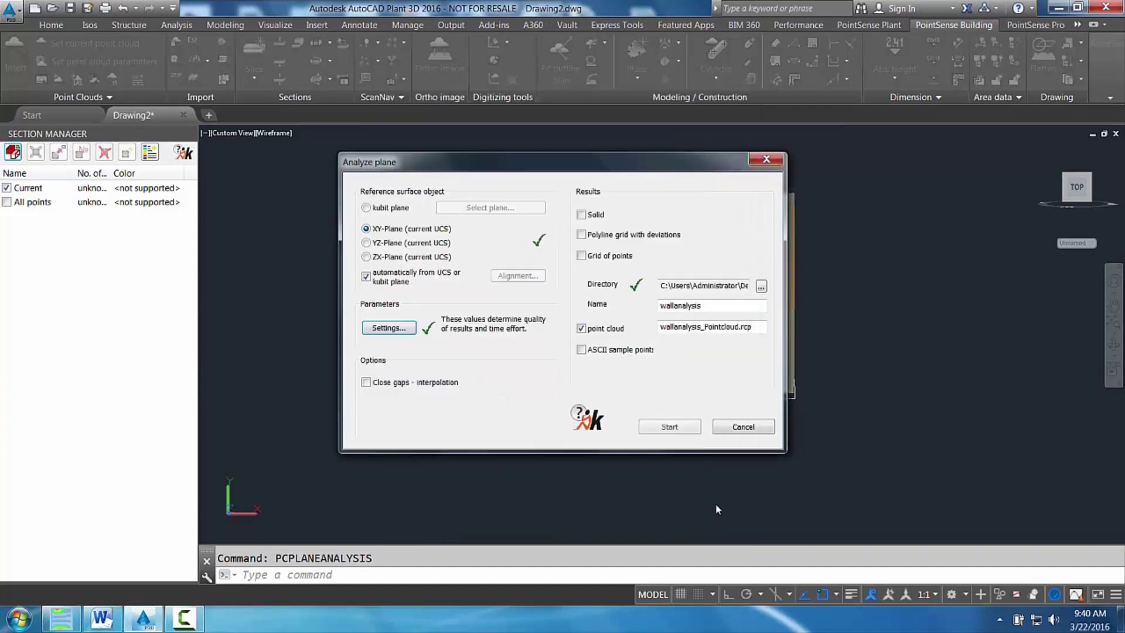
{"action": "left_click", "coordinate": [666, 428]}
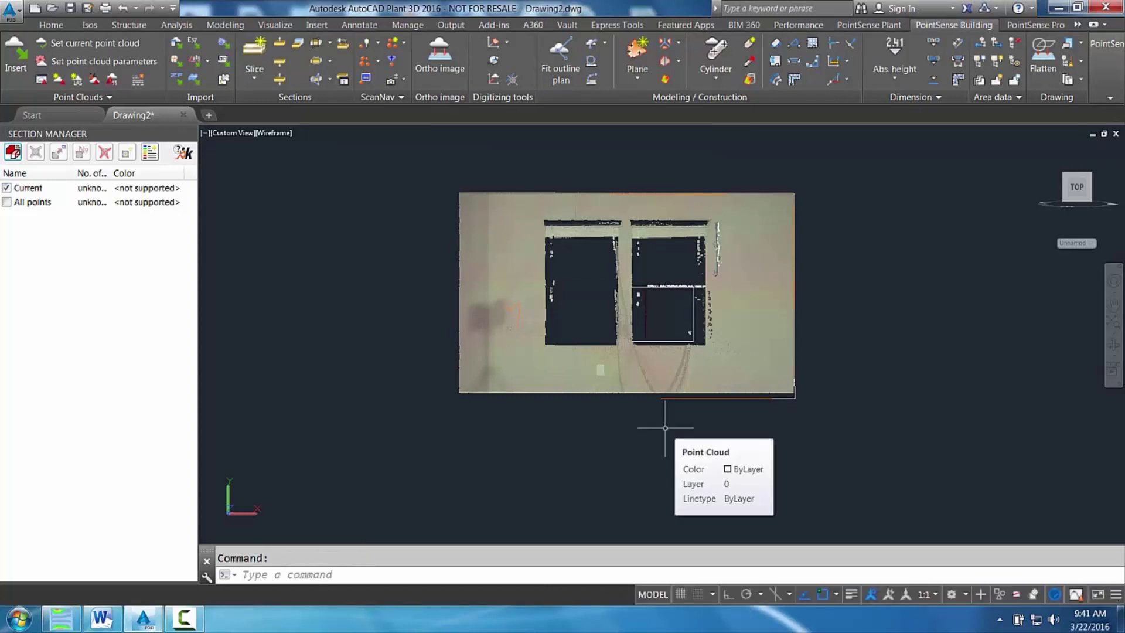
Reset the UCS to World and delete all objects around and including the clipped wall point cloud.
{"action": "type", "text": "ucs"}
{"action": "key", "text": "Return"}
{"action": "key", "text": "Return"}
{"action": "left_click", "coordinate": [889, 478]}
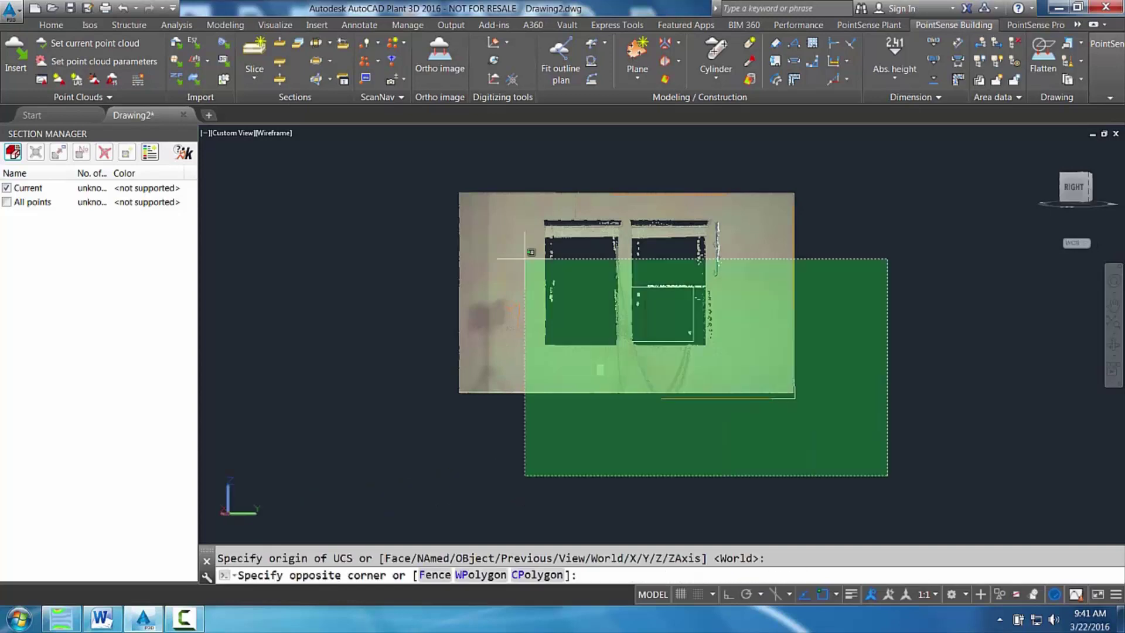
{"action": "left_click", "coordinate": [337, 163]}
{"action": "key", "text": "Delete"}
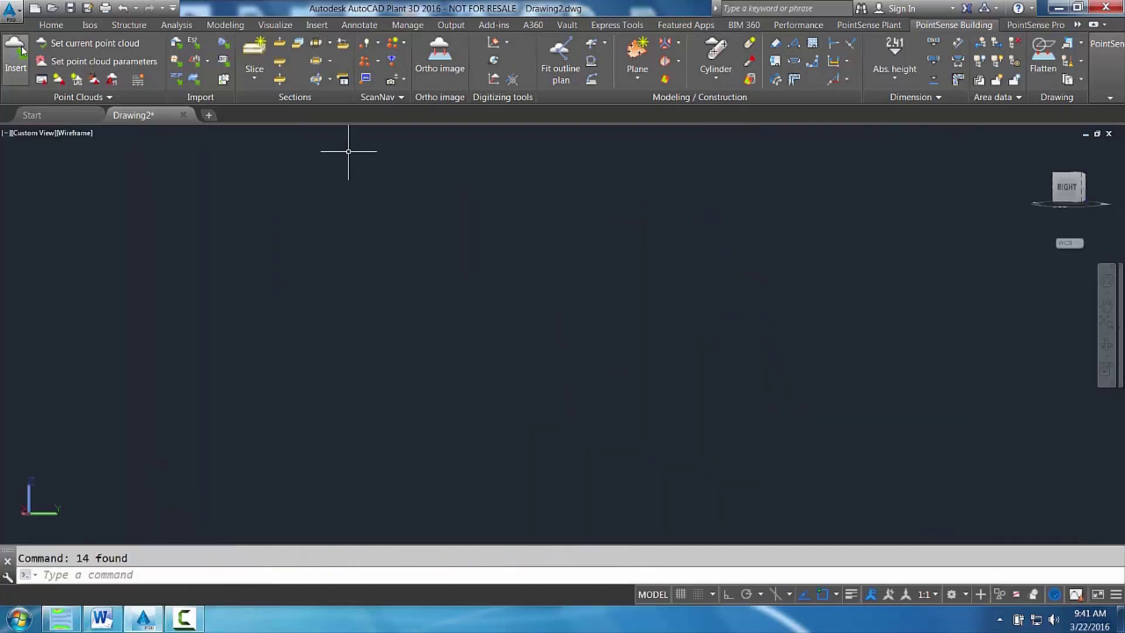
Insert the point cloud wallanalysis_Pointcloud.rcp from the Desktop with Inches (International) as the length unit of the scan.
{"action": "left_click", "coordinate": [15, 57]}
{"action": "left_click", "coordinate": [405, 206]}
{"action": "left_click_drag", "start_coordinate": [892, 318], "coordinate": [880, 203]}
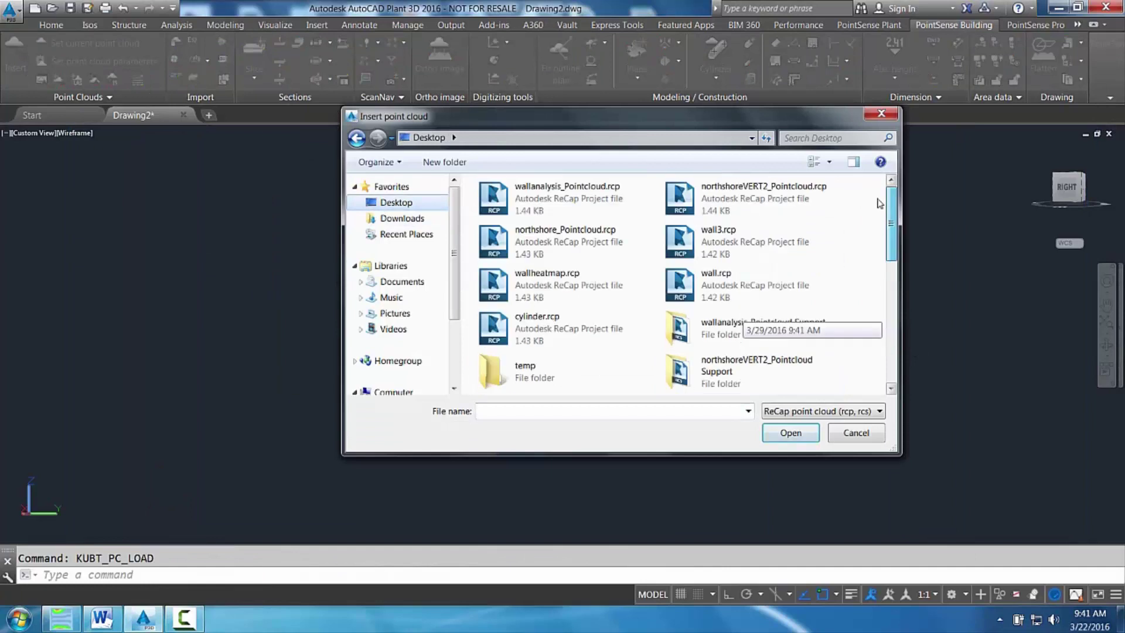
{"action": "double_click", "coordinate": [560, 198]}
{"action": "left_click", "coordinate": [615, 267]}
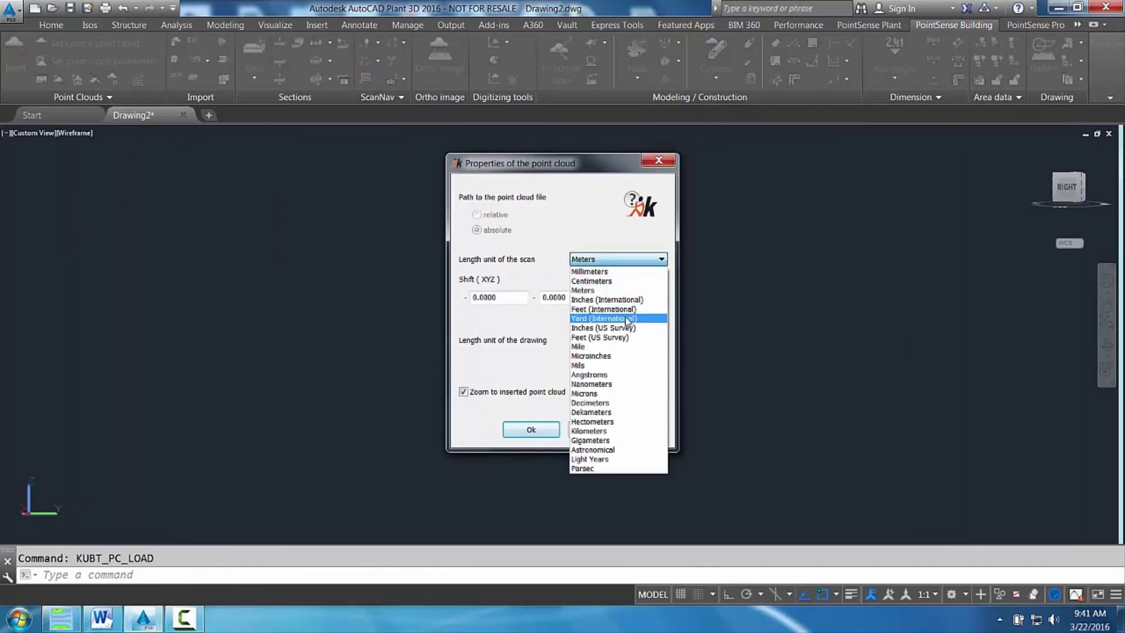
{"action": "left_click", "coordinate": [636, 301]}
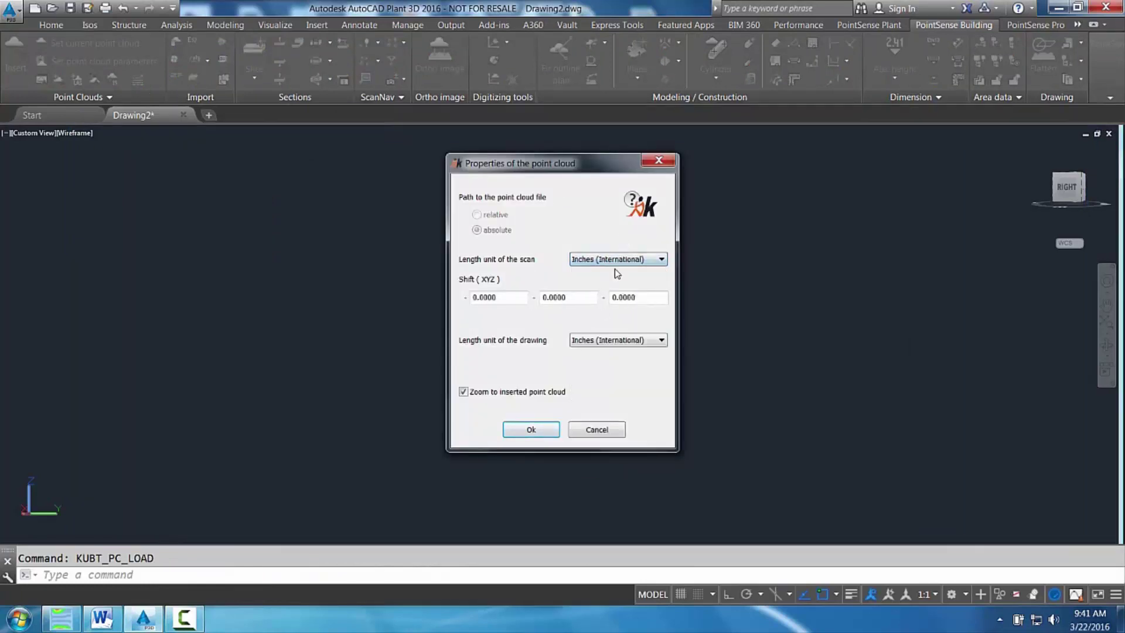
{"action": "left_click", "coordinate": [530, 430]}
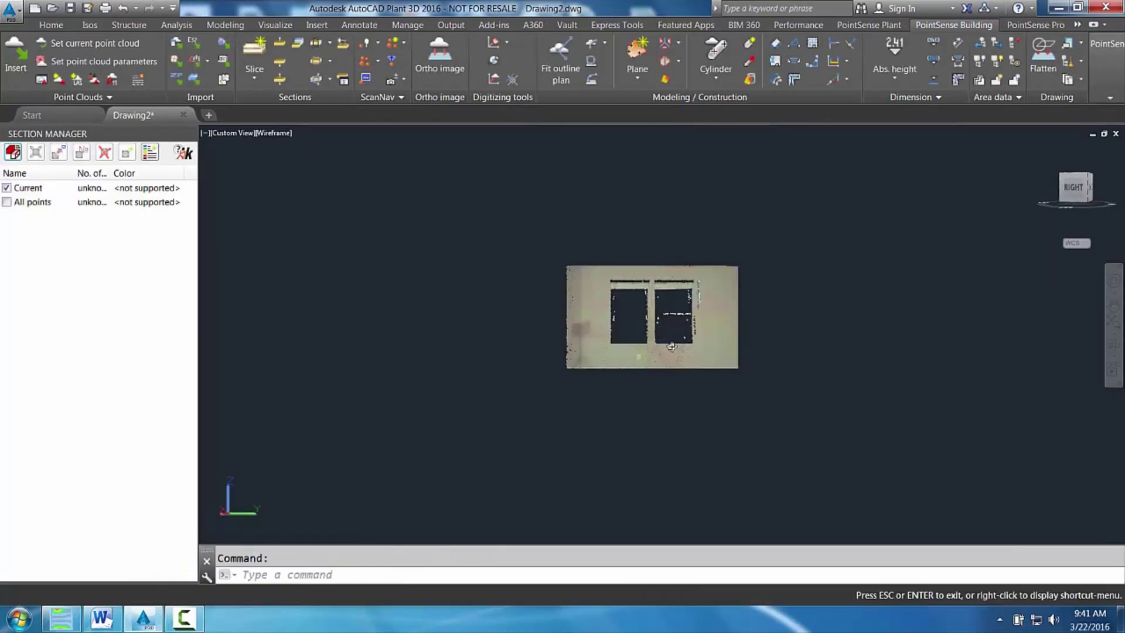
Color the inserted wall point cloud by Intensity and inspect its deviation heat map in a tilted 3D view.
{"action": "middle_click_drag", "start_coordinate": [671, 346], "coordinate": [644, 395], "text": "shift"}
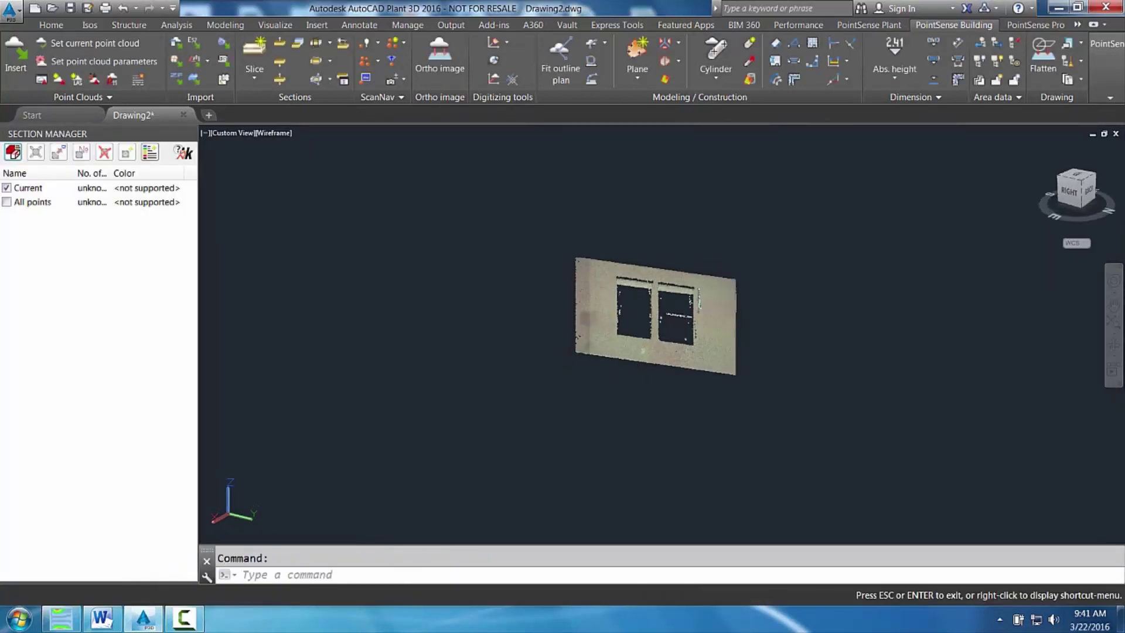
{"action": "left_click", "coordinate": [594, 266]}
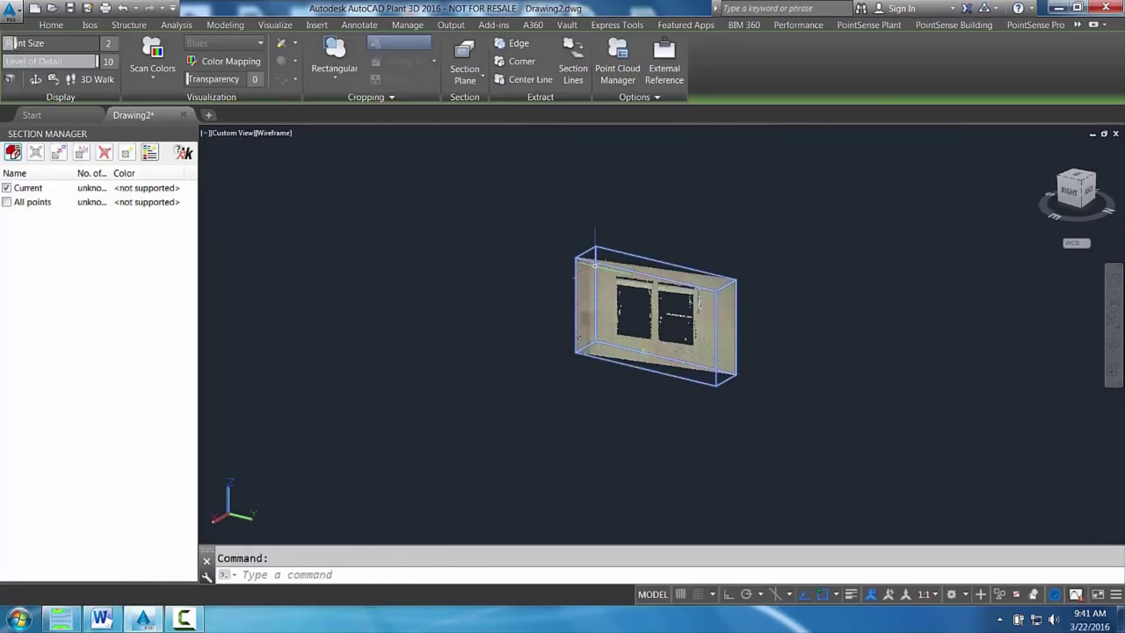
{"action": "left_click", "coordinate": [152, 71]}
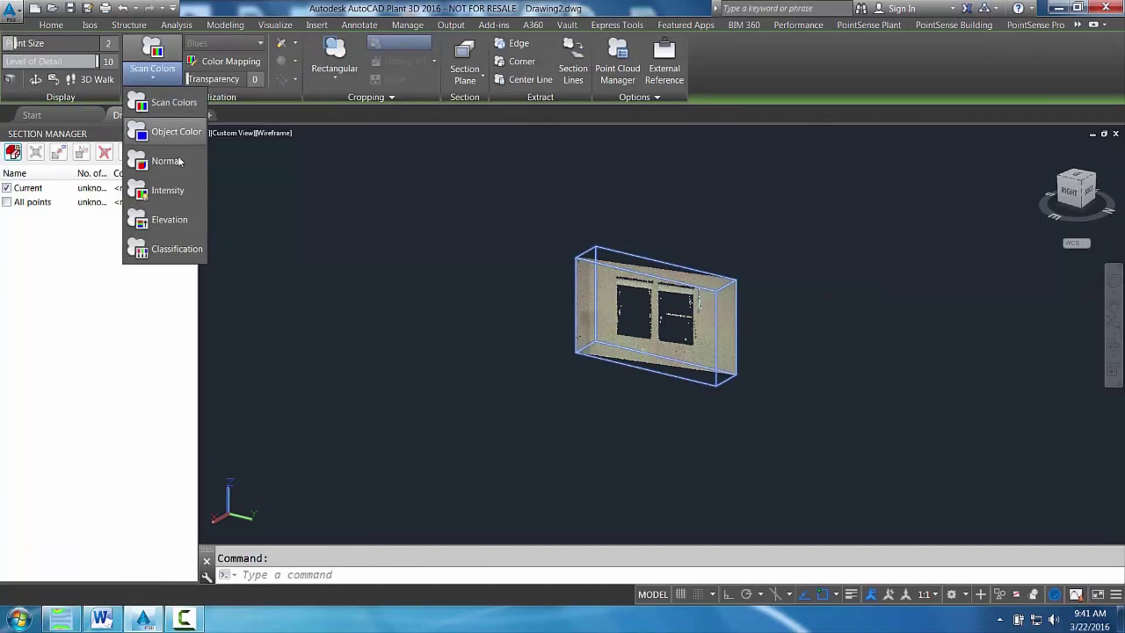
{"action": "left_click", "coordinate": [176, 191]}
{"action": "scroll", "coordinate": [775, 310], "scroll_direction": "up", "scroll_amount": 6}
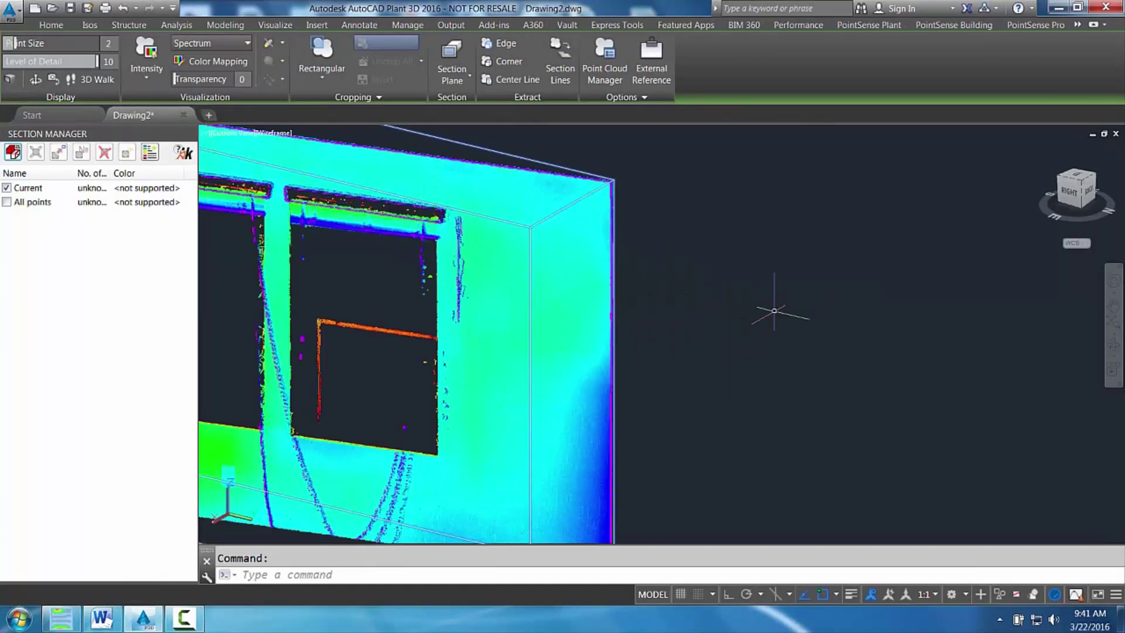
{"action": "scroll", "coordinate": [775, 310], "scroll_direction": "down", "scroll_amount": 5}
{"action": "key", "text": "Escape"}
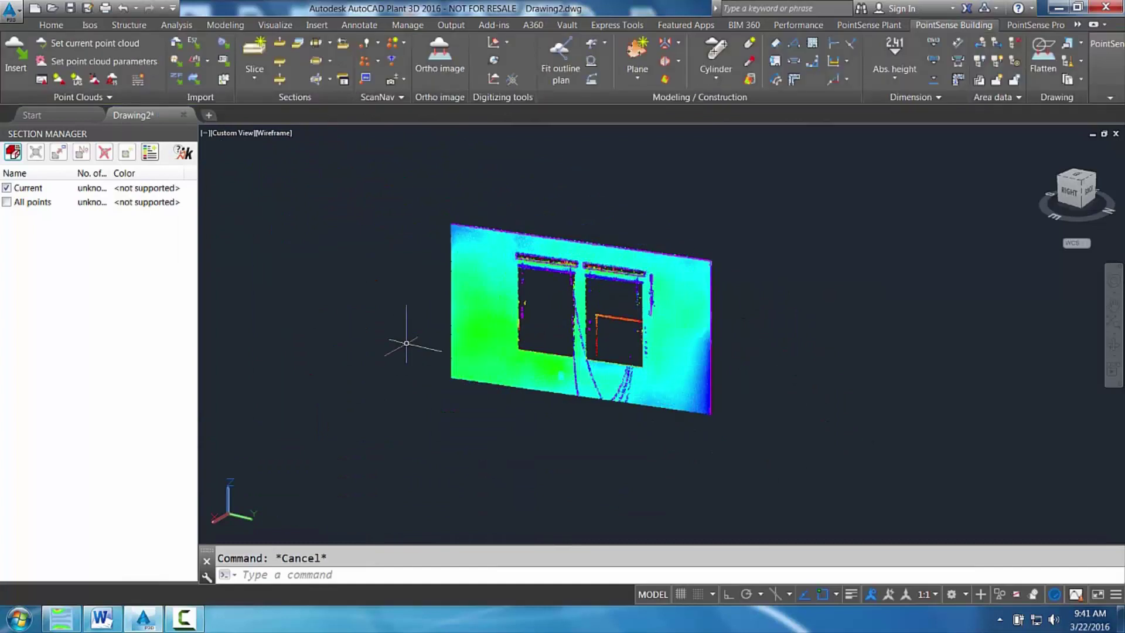
Create an elevation color legend for the wall's heat map with an interval size of 0.125.
{"action": "left_click", "coordinate": [150, 154]}
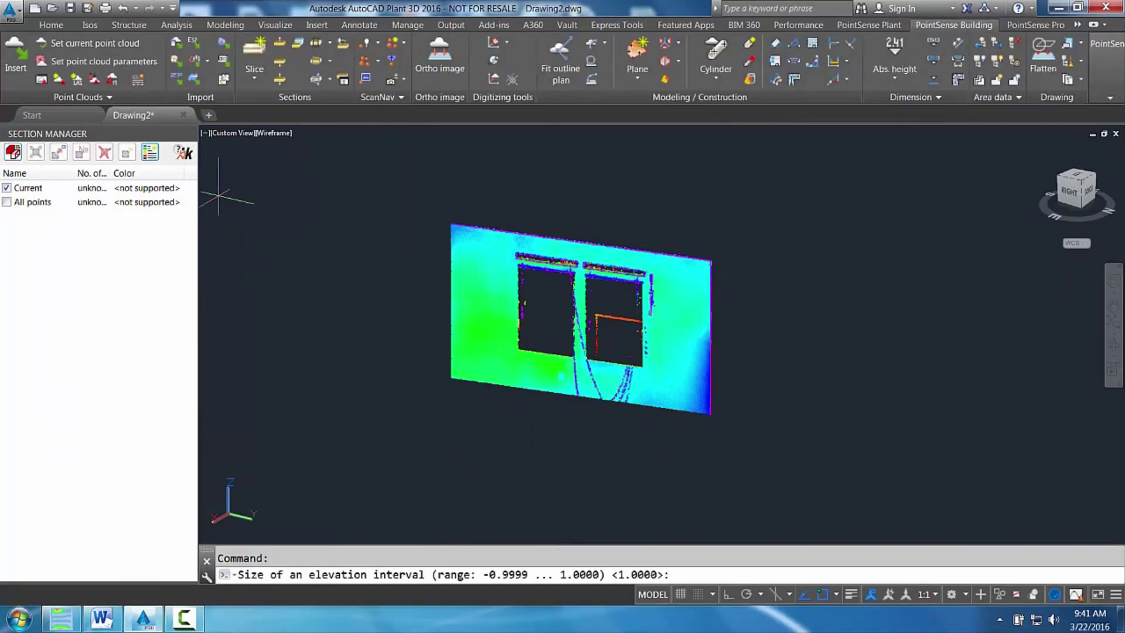
{"action": "type", "text": "0.125"}
{"action": "key", "text": "Return"}
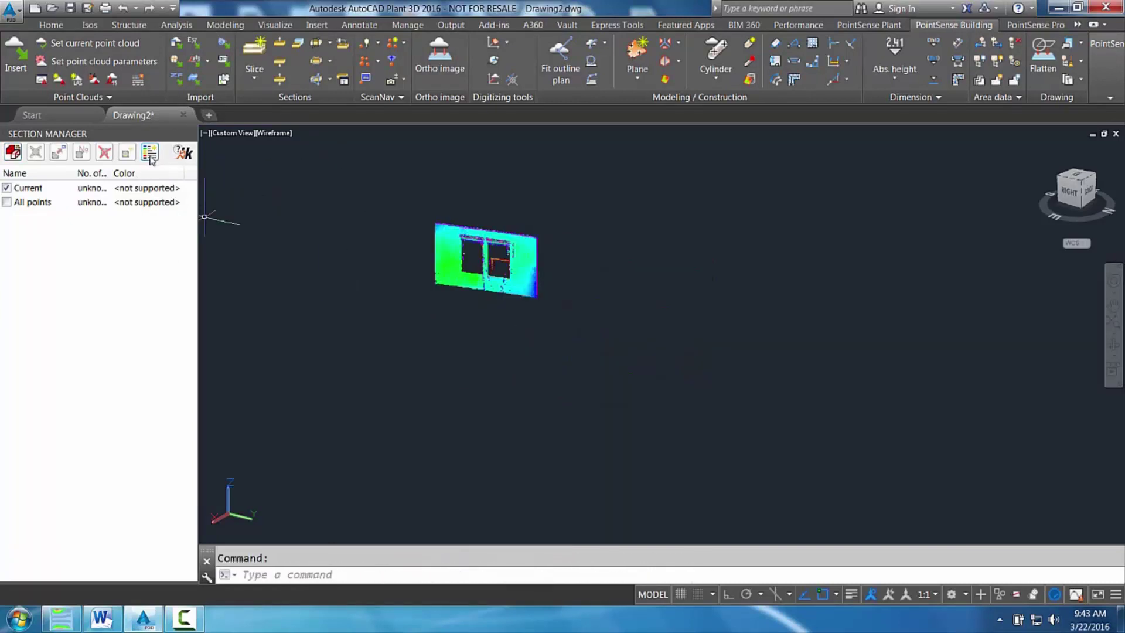
{"action": "left_click", "coordinate": [150, 153]}
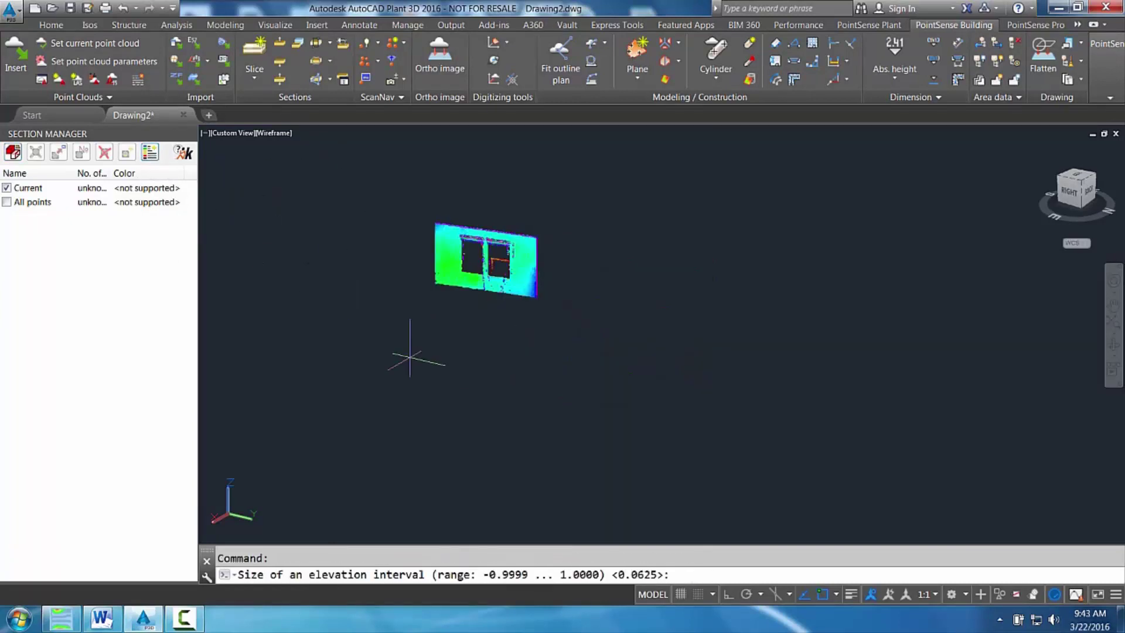